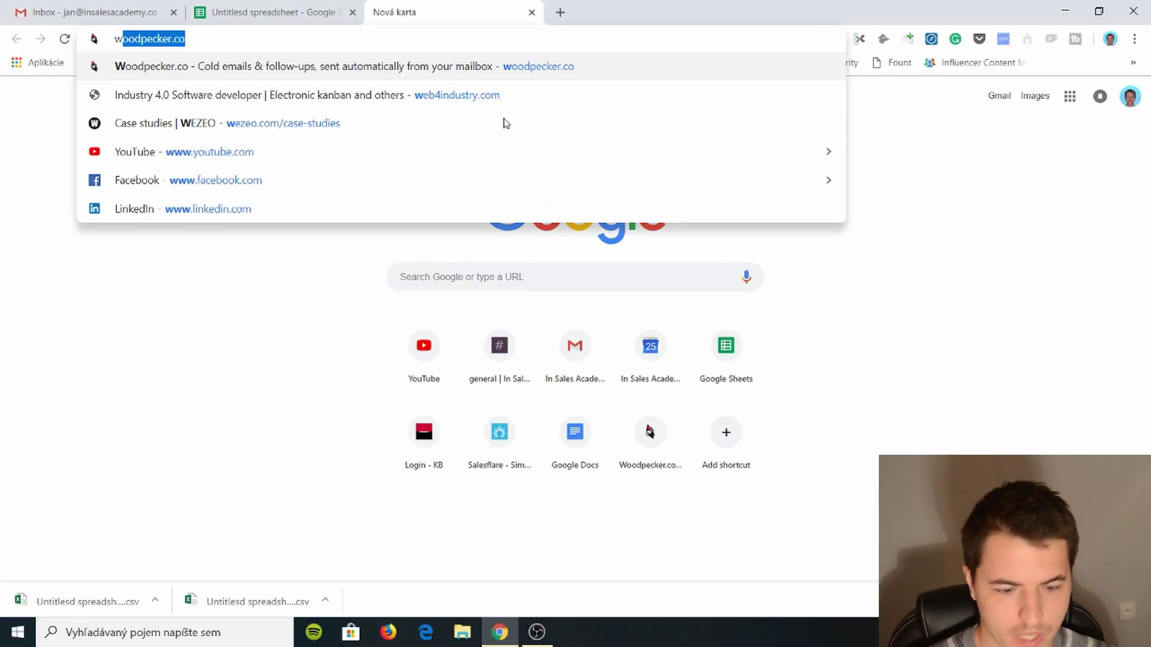
key("Return")
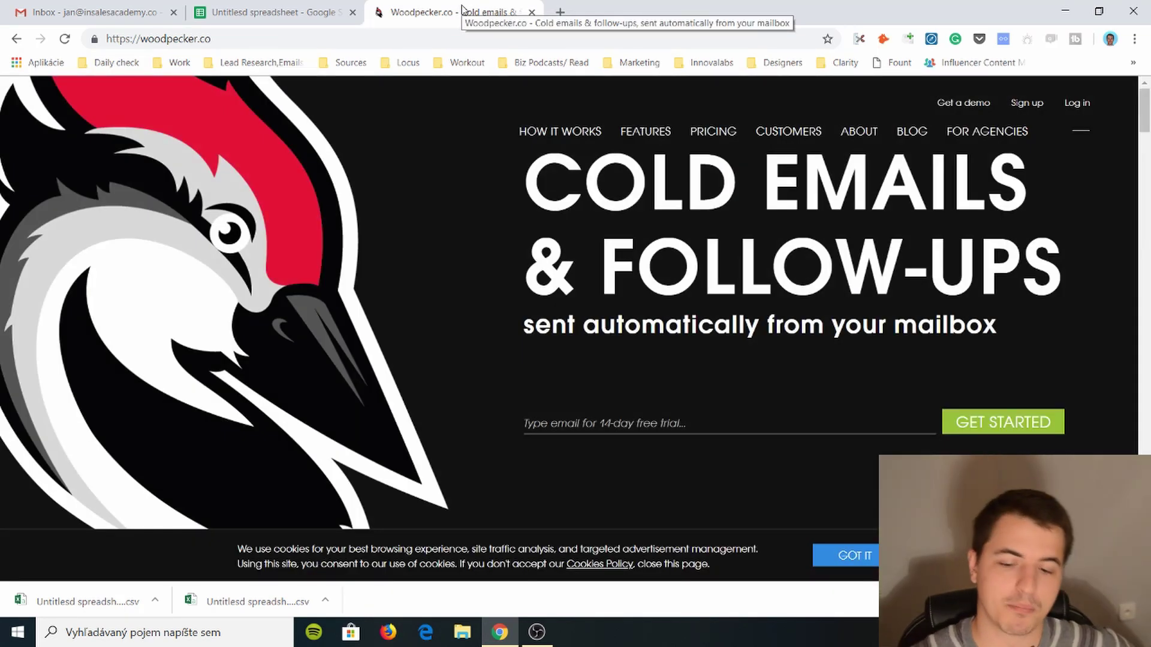
scroll(487, 327, "down", 10)
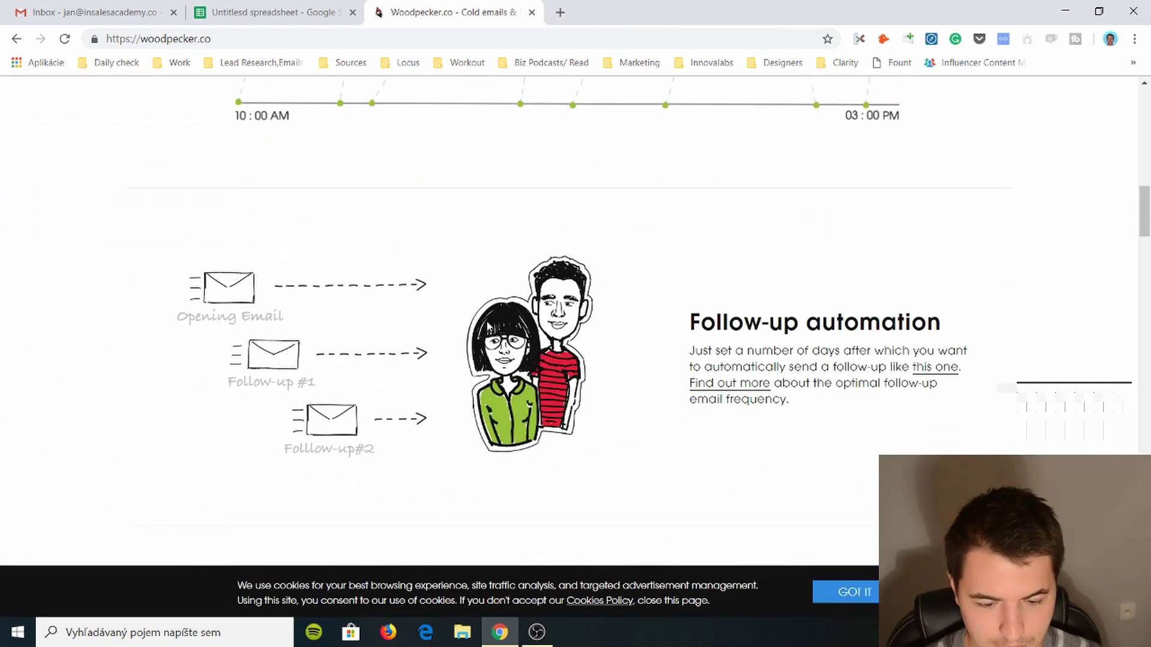
scroll(487, 327, "up", 6)
scroll(487, 326, "up", 5)
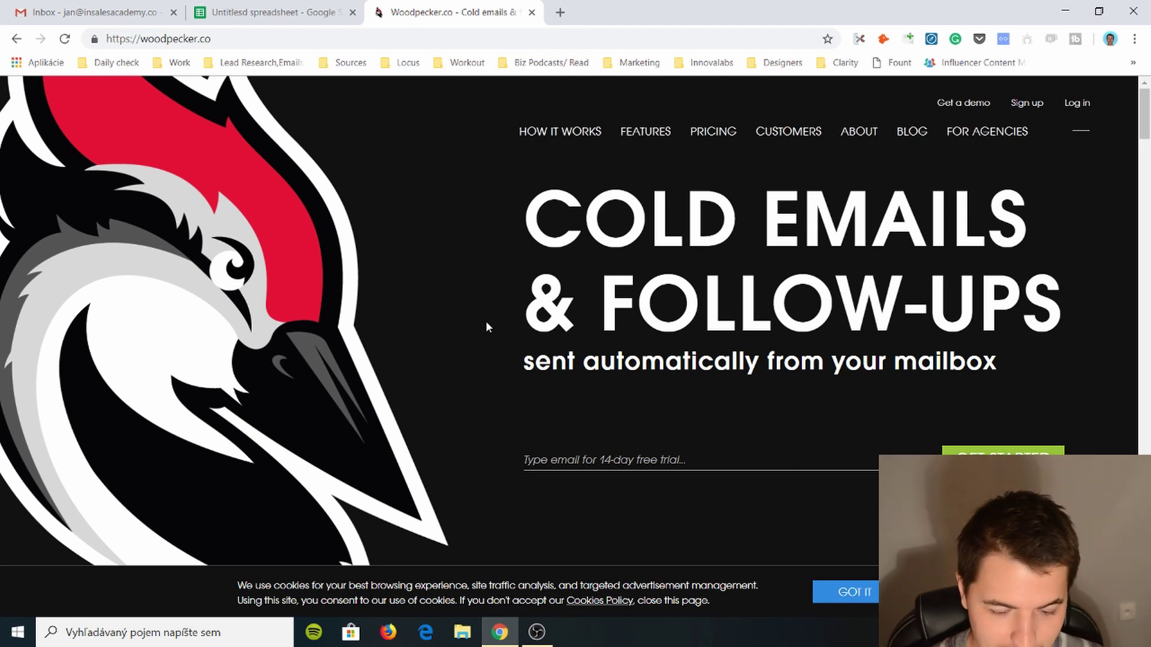
scroll(487, 323, "down", 5)
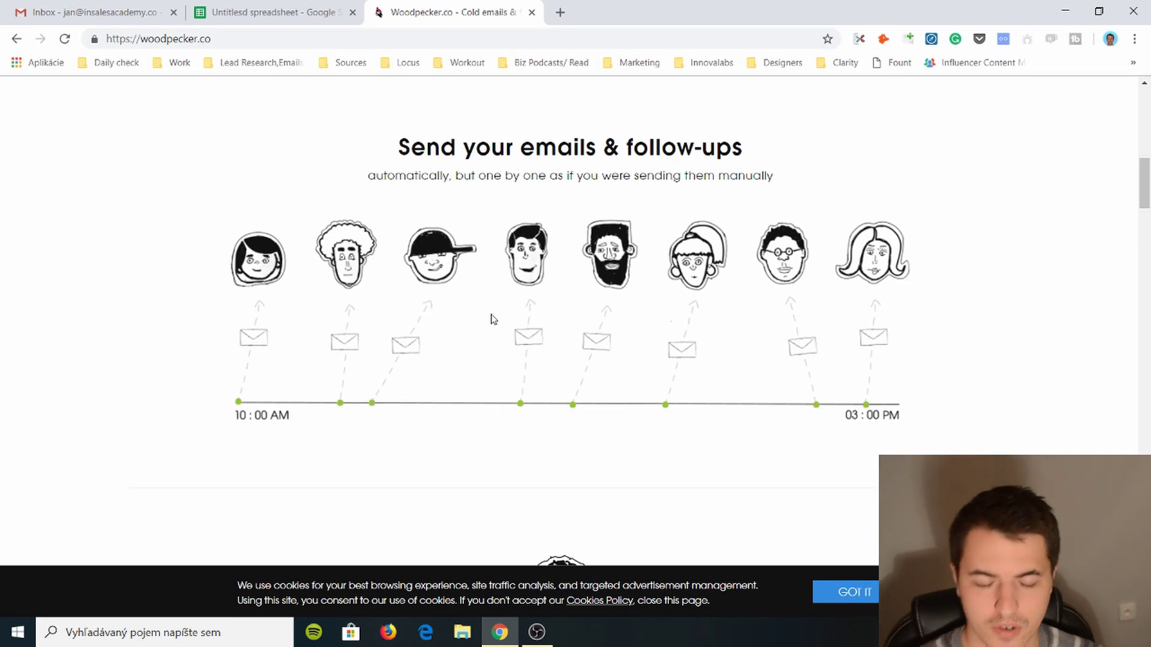
scroll(617, 243, "down", 20)
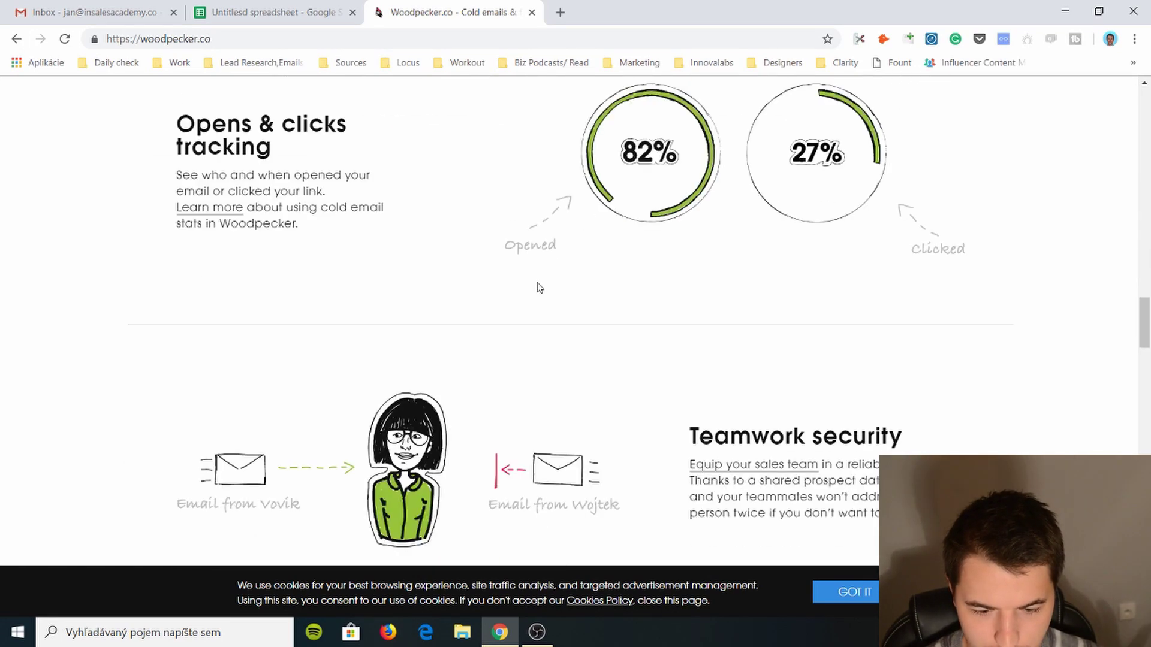
key("Home")
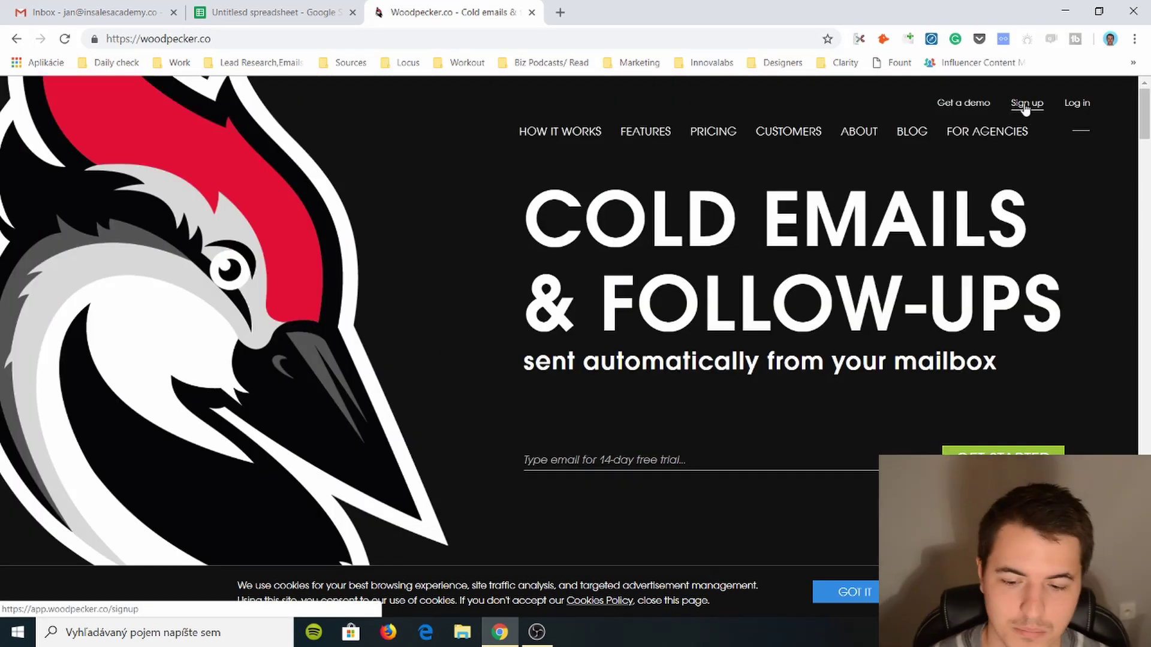
- Fill the free-trial signup form with a first name, company 'In sales academy' and the business email
left_click(1025, 104)
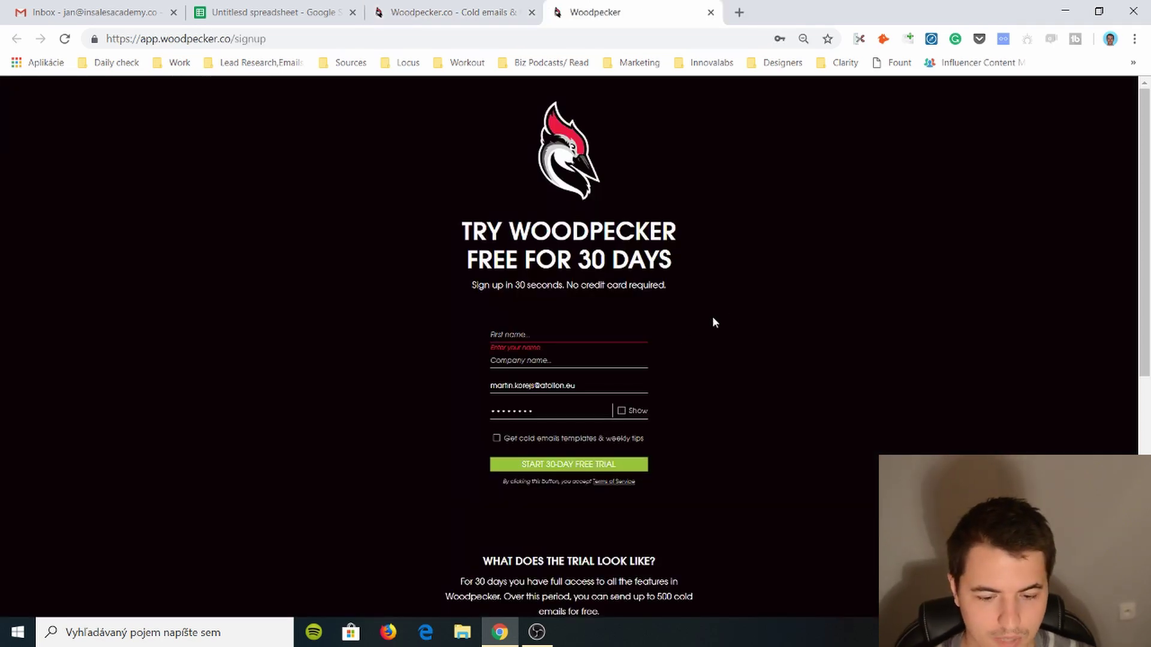
left_click(515, 334)
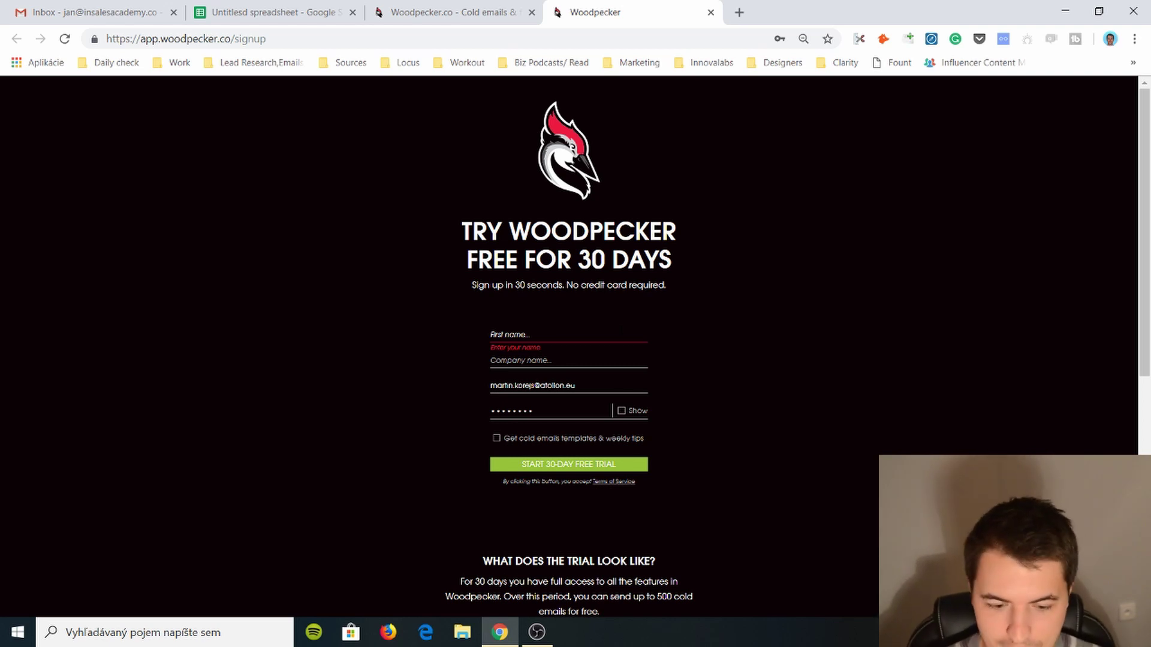
type("Jan")
key("Tab")
type("In sal")
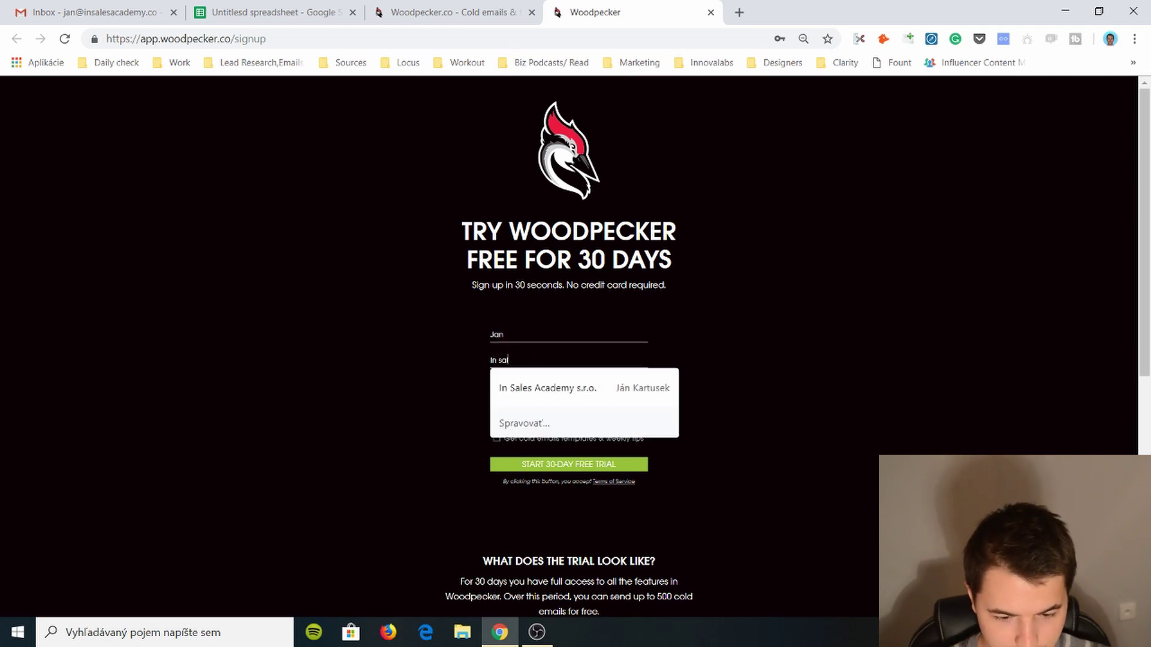
type("es academy")
key("Tab")
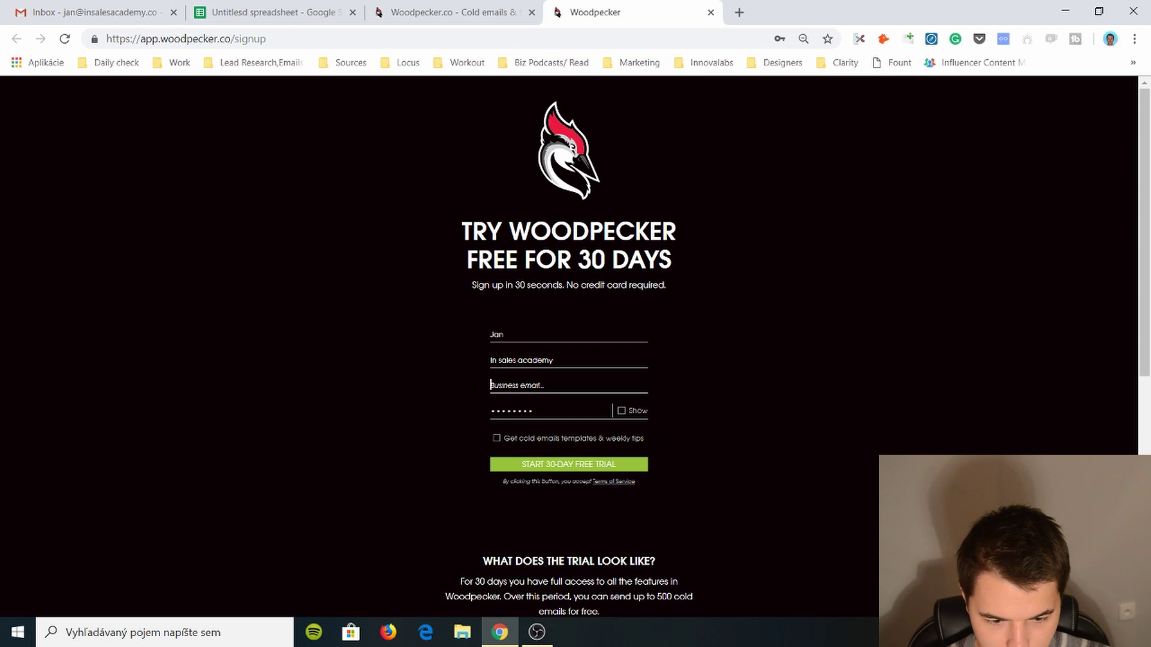
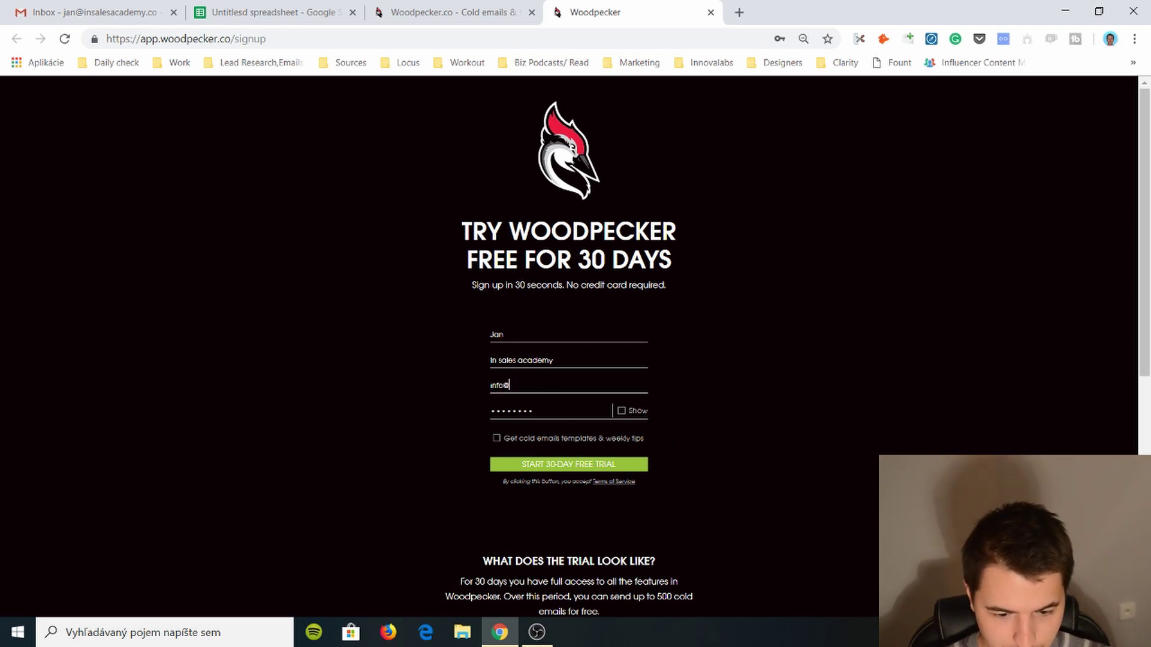
- Submit the trial signup, then open Woodpecker's confirmation email in Gmail and follow its activation link
left_click(642, 461)
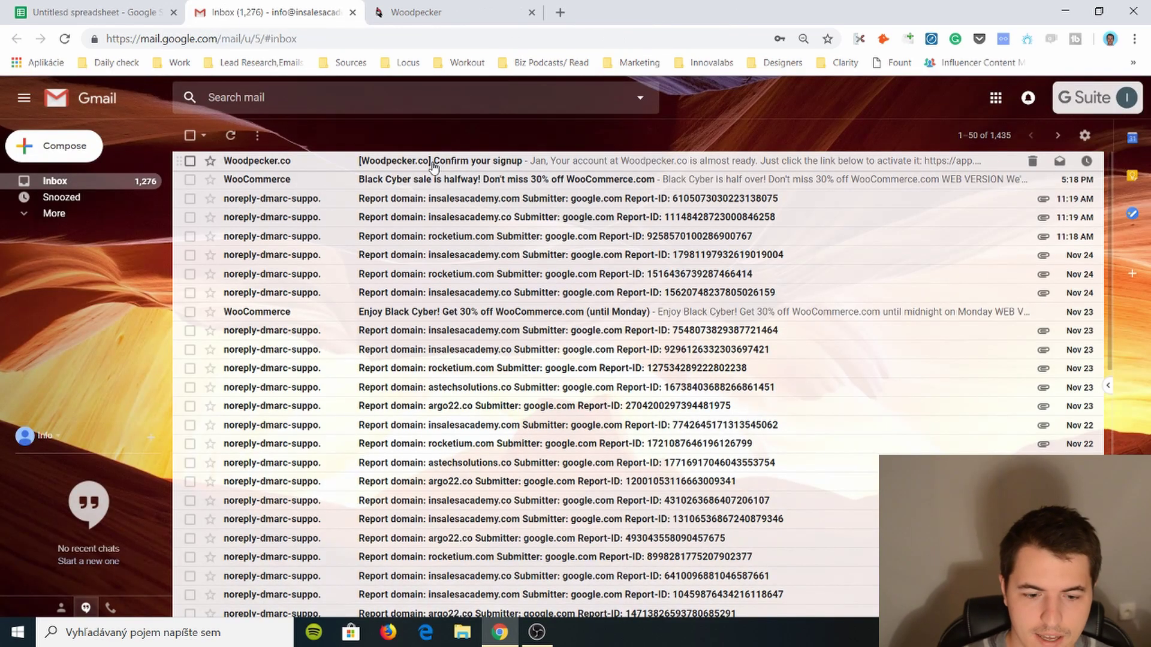
left_click(420, 159)
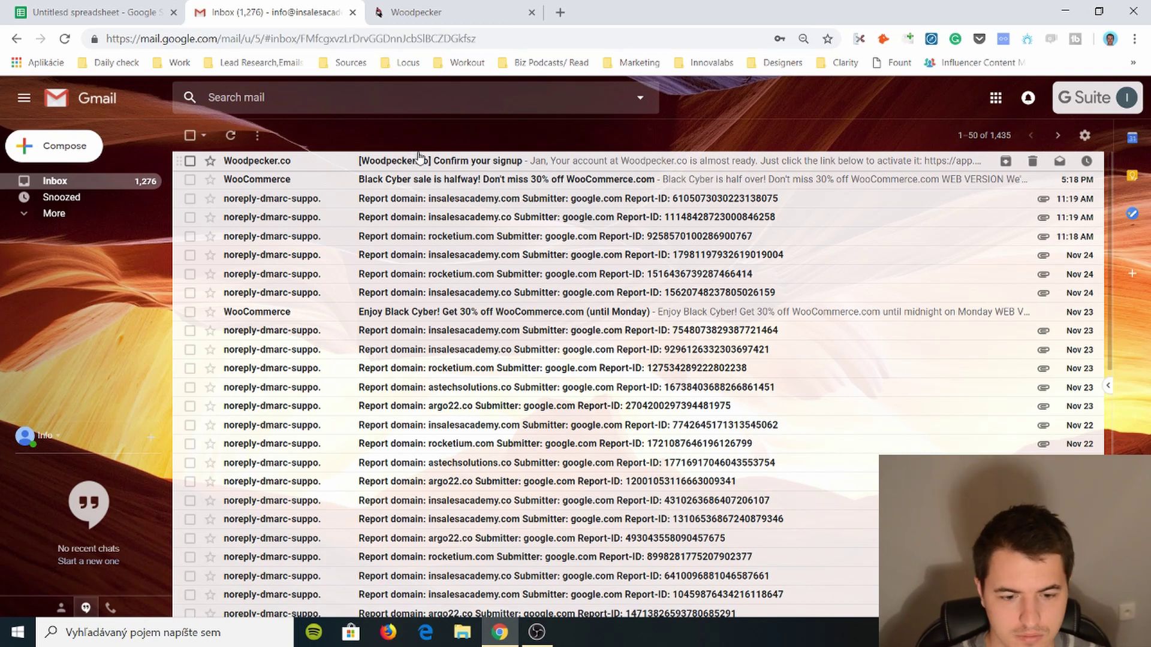
left_click(384, 295)
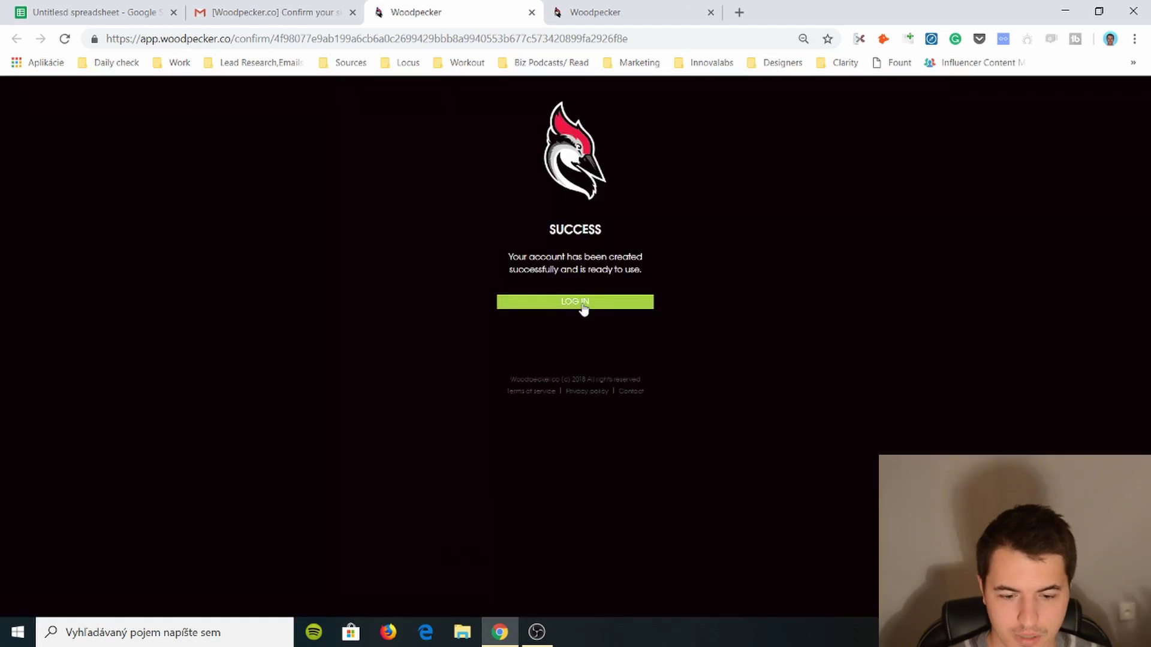
- Log in to the newly activated account using the saved account password
left_click(584, 304)
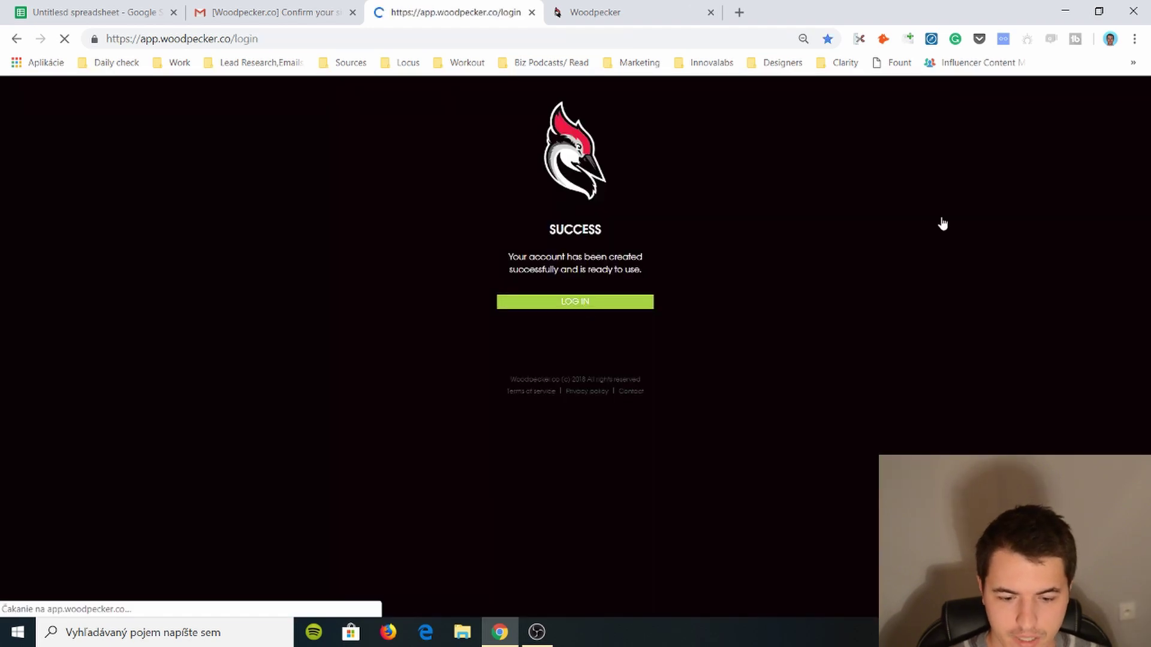
left_click(503, 257)
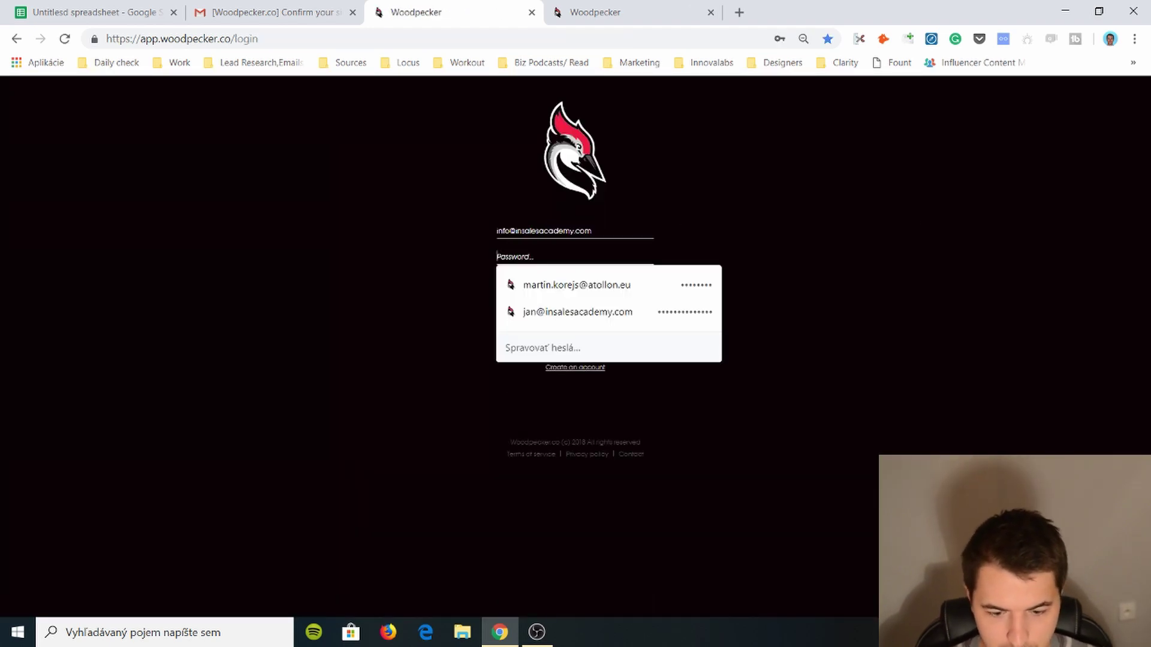
type("********")
key("Return")
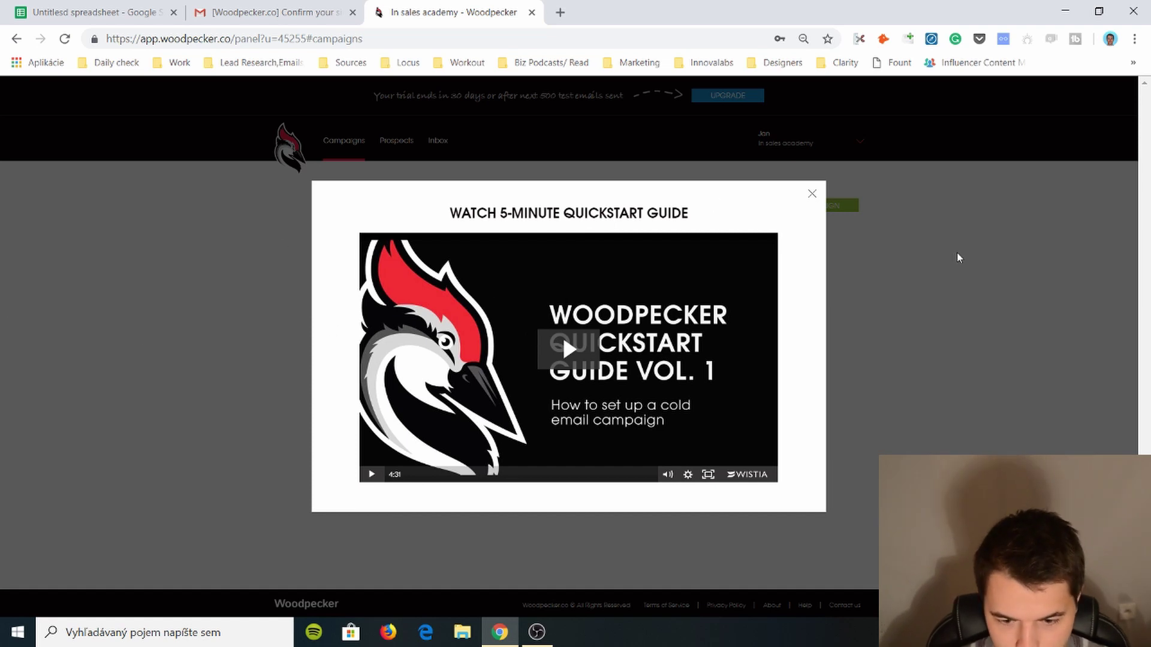
- Dismiss the quickstart video and start a new campaign named 'Exampkle'
left_click(812, 194)
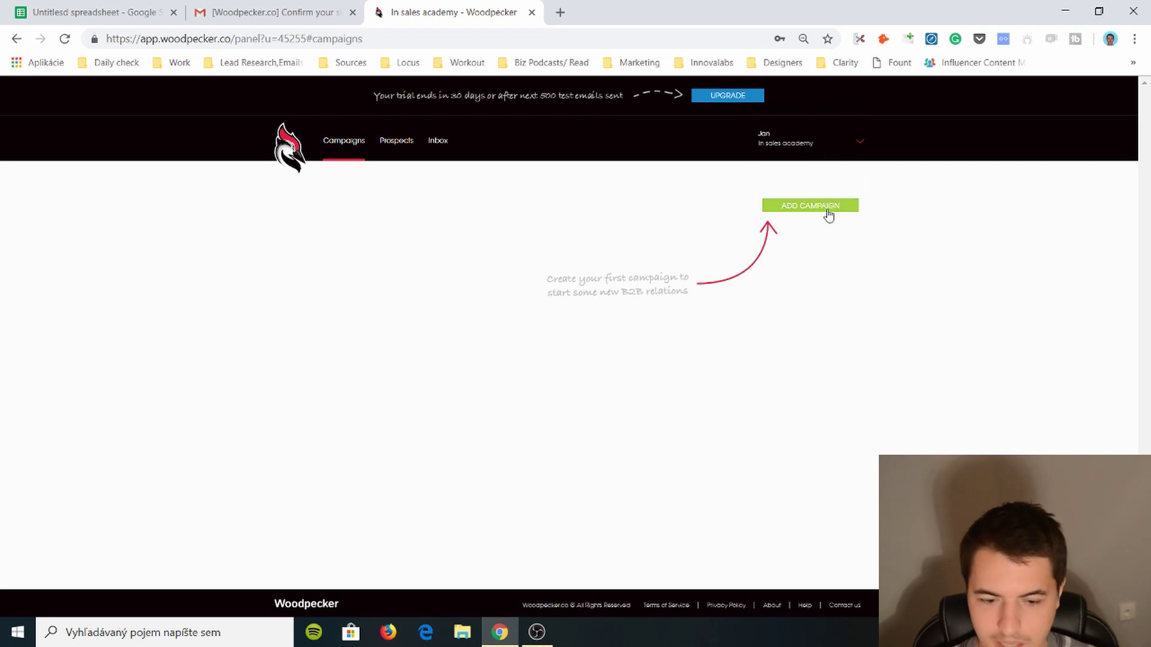
left_click(828, 213)
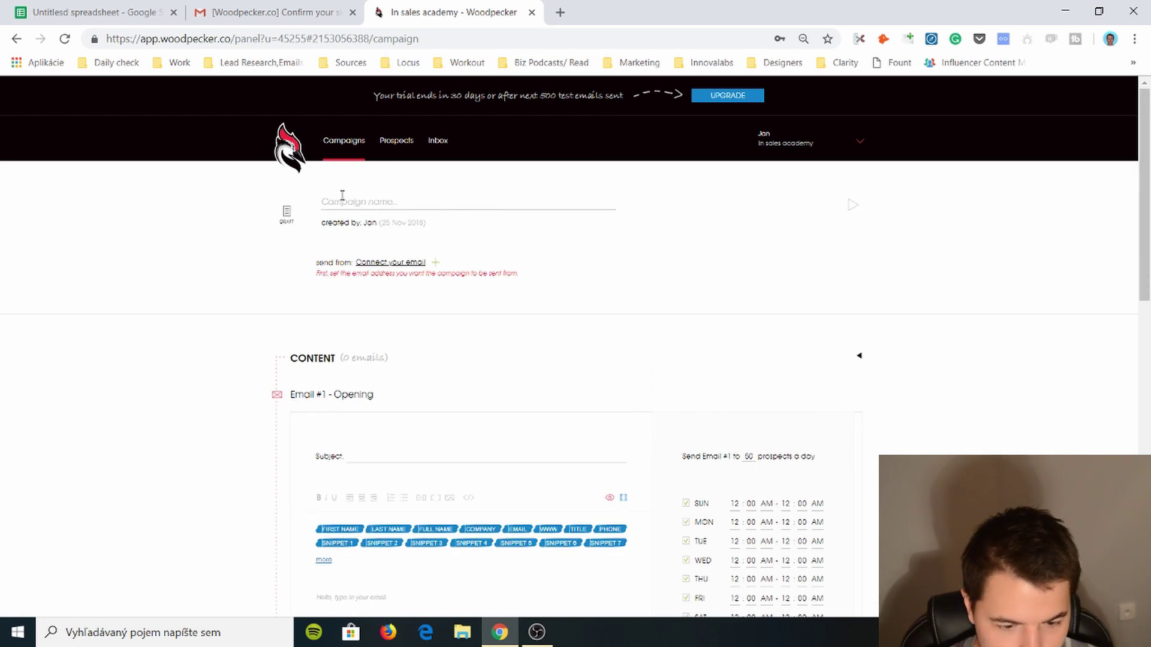
left_click(346, 197)
type("Exampkle")
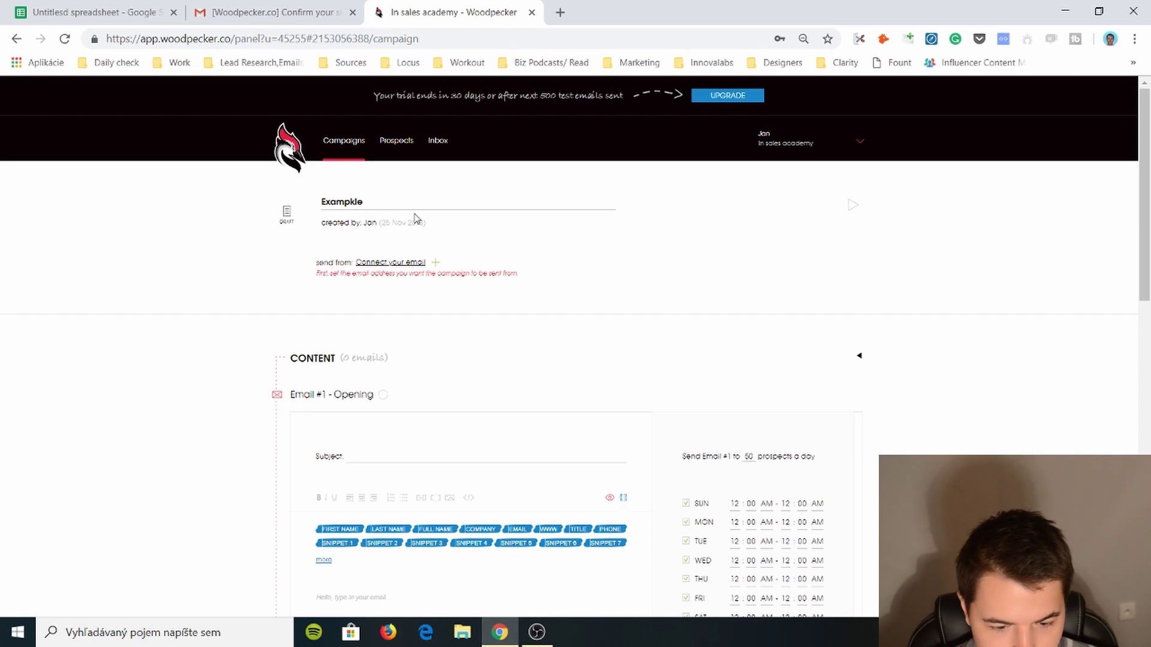
- Connect the company Google account as the campaign's sending email
left_click(408, 262)
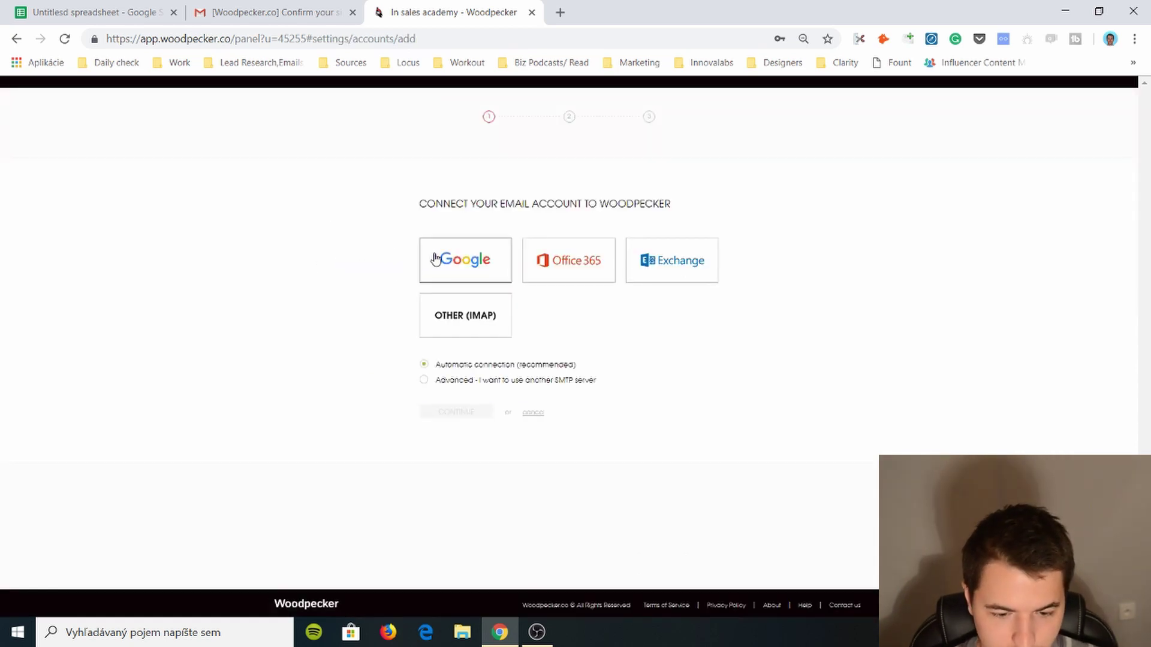
left_click(462, 259)
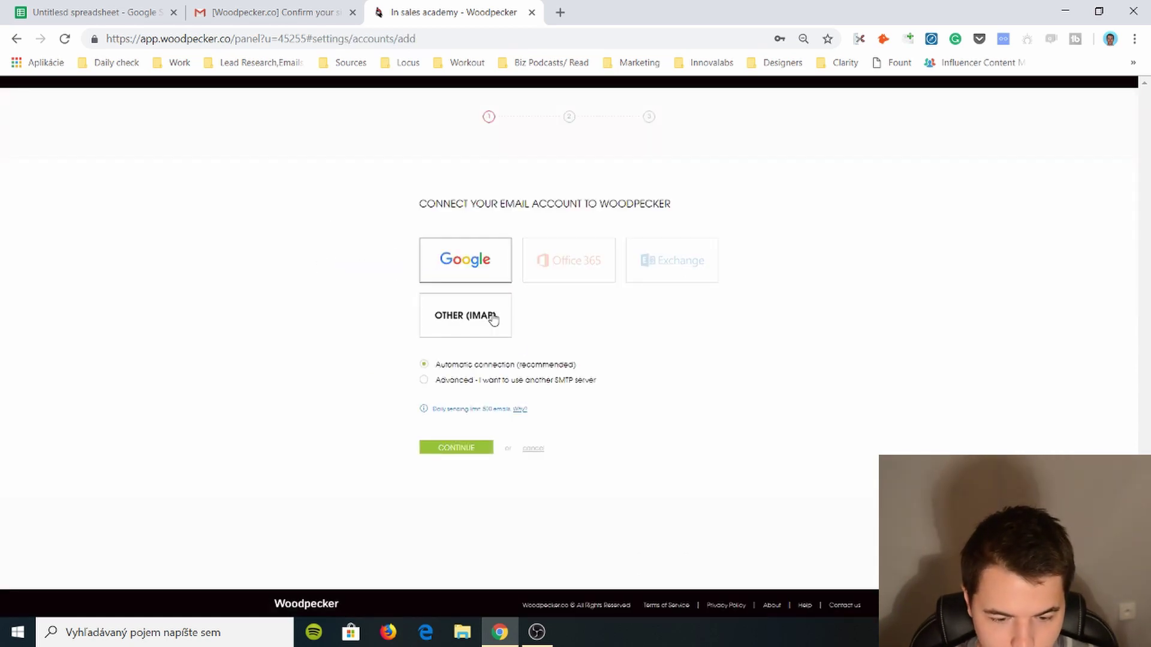
left_click(454, 448)
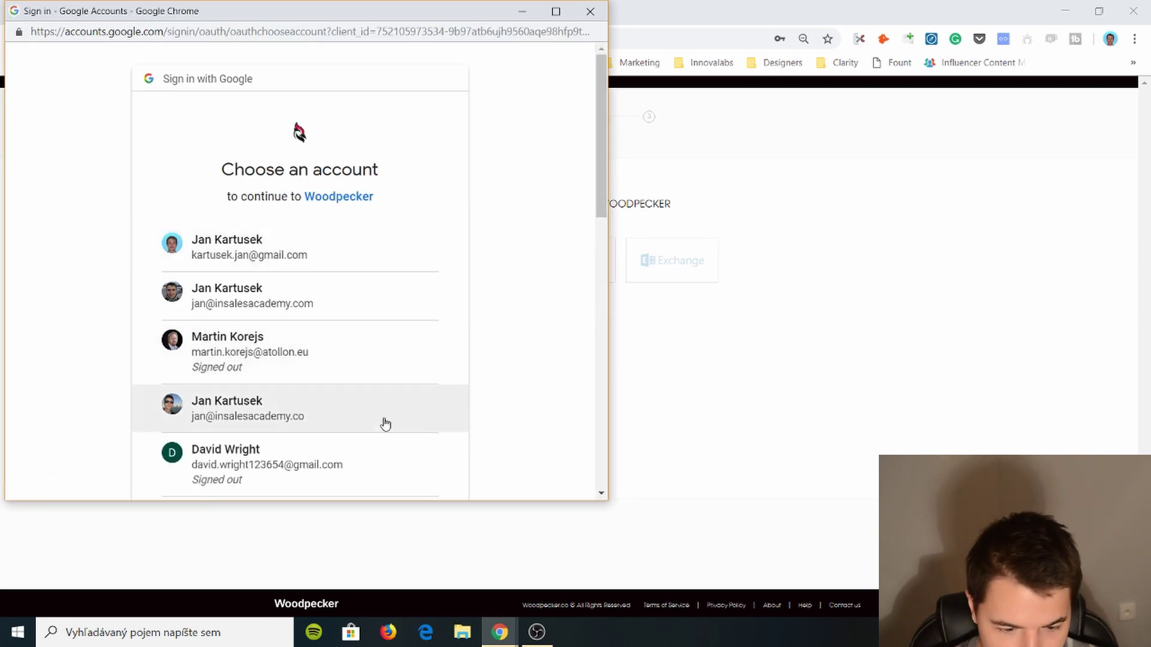
left_click(383, 424)
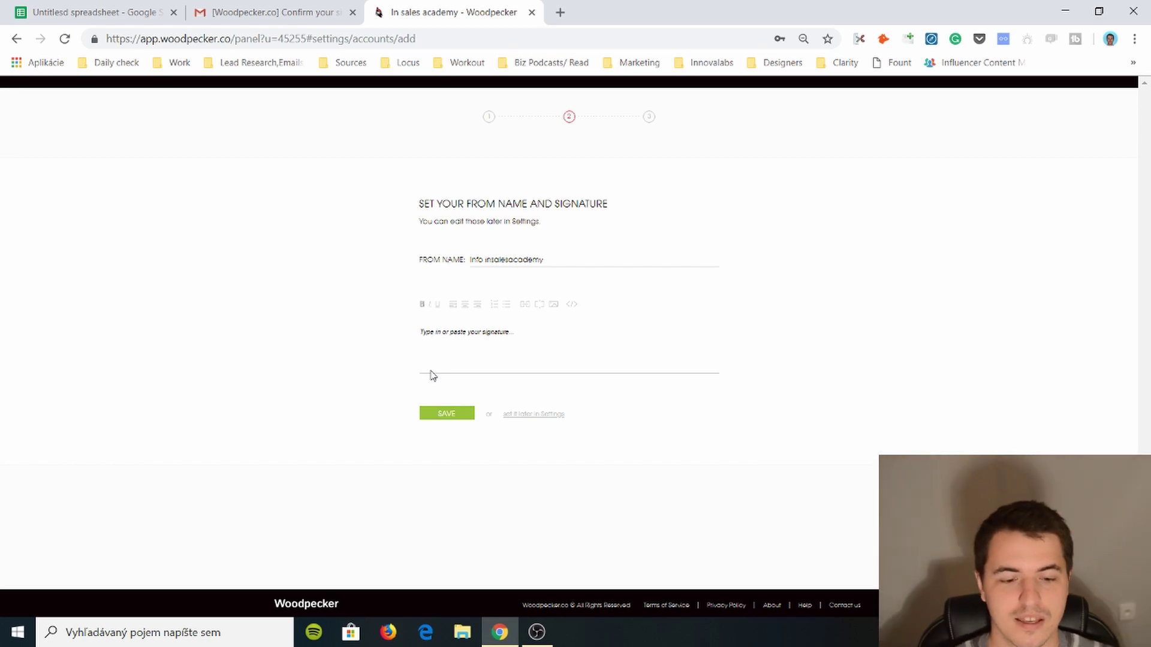
- Add the sender's name as a bold email signature and save it
left_click(462, 359)
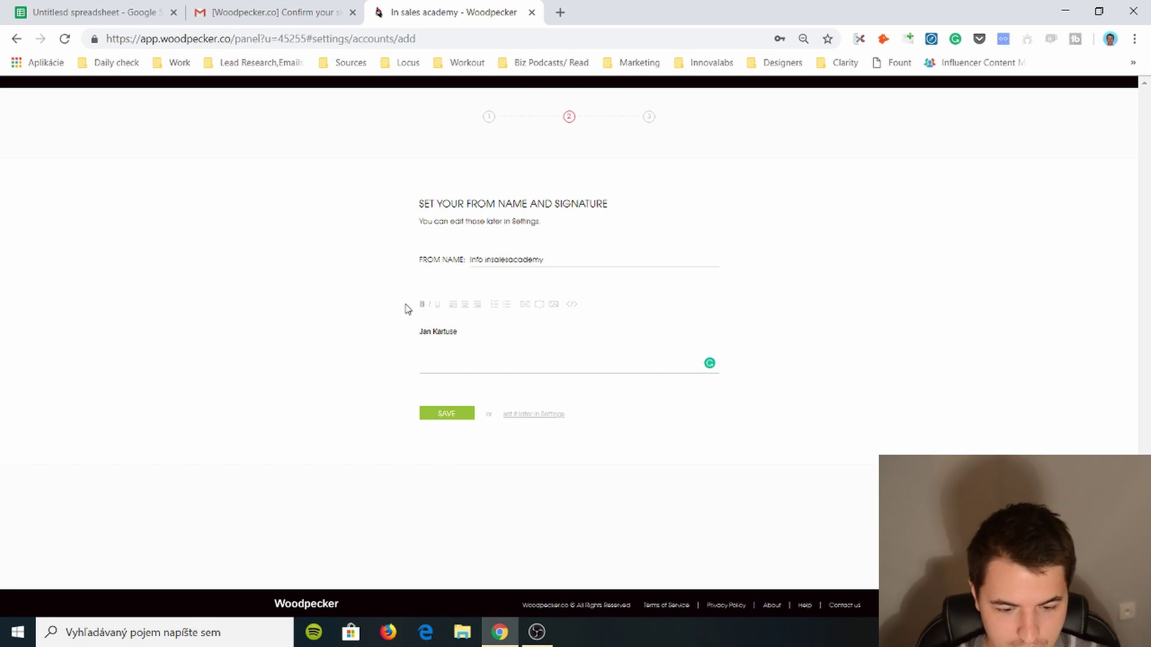
triple_click(441, 339)
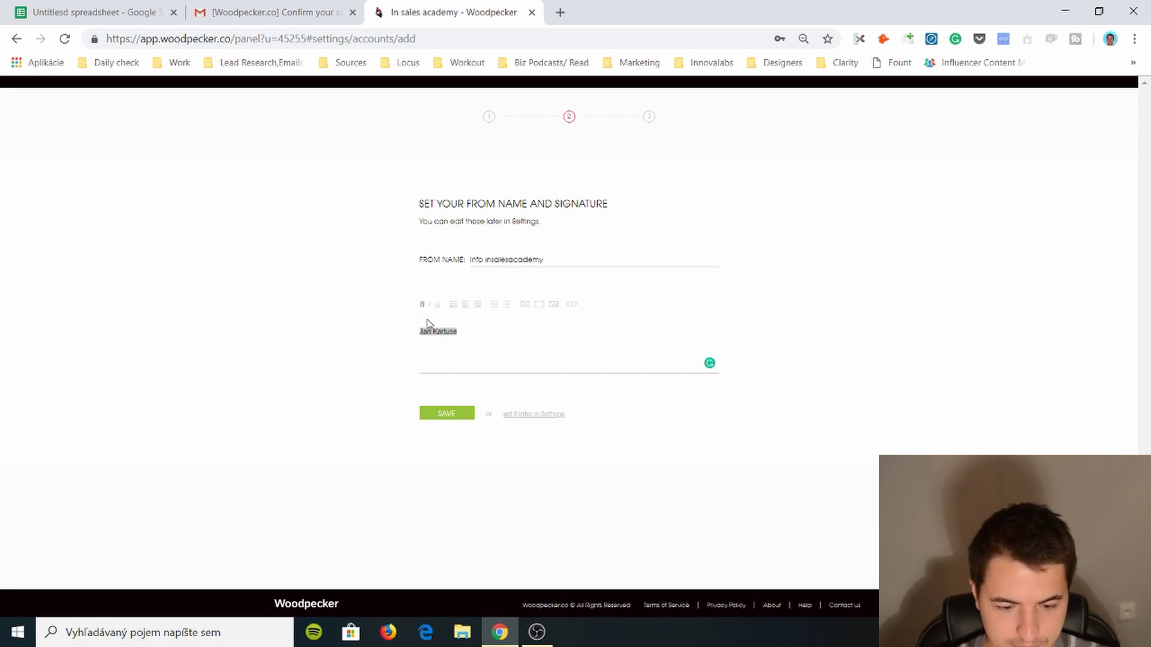
left_click(421, 305)
left_click(474, 360)
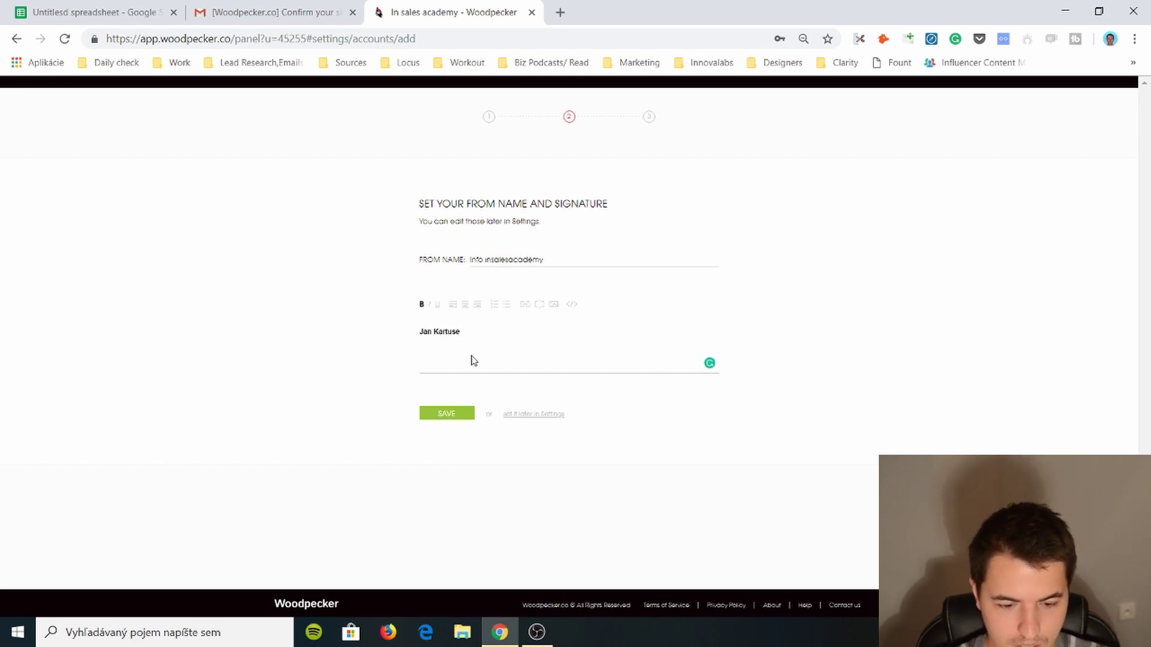
left_click(446, 418)
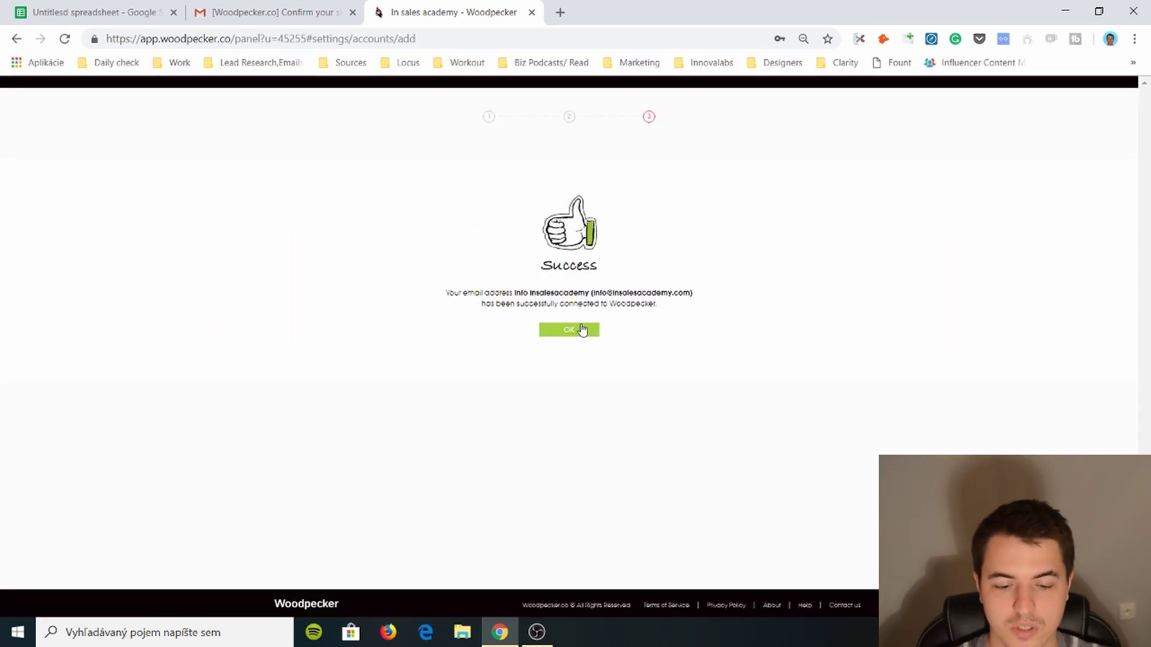
left_click(581, 330)
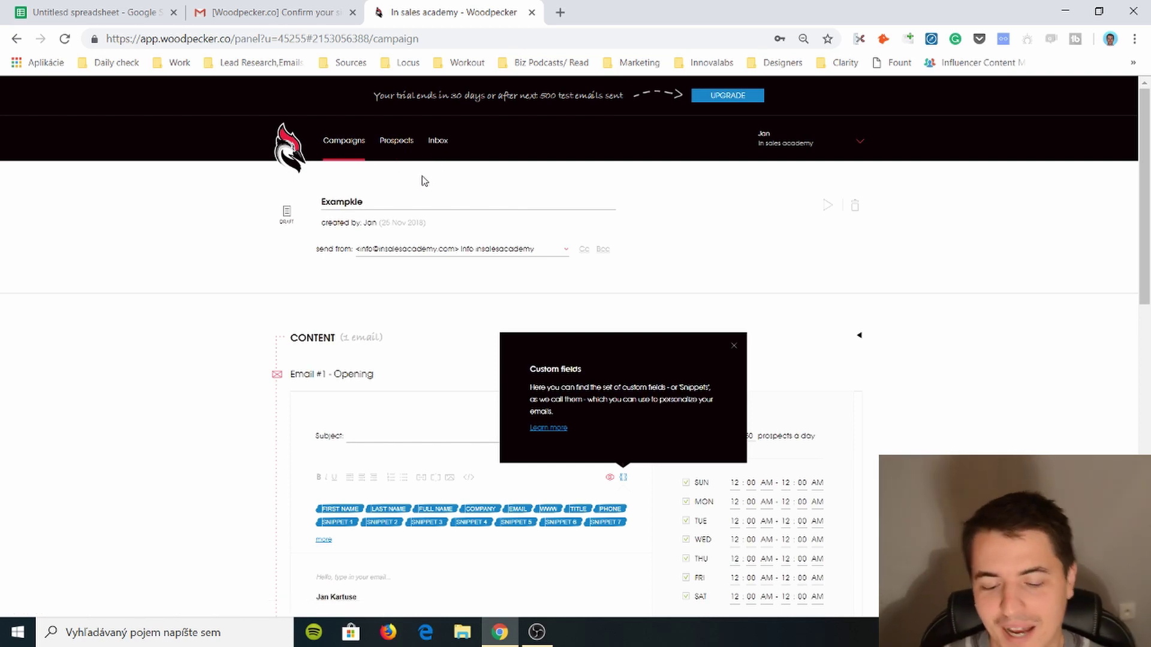
scroll(457, 282, "down", 1)
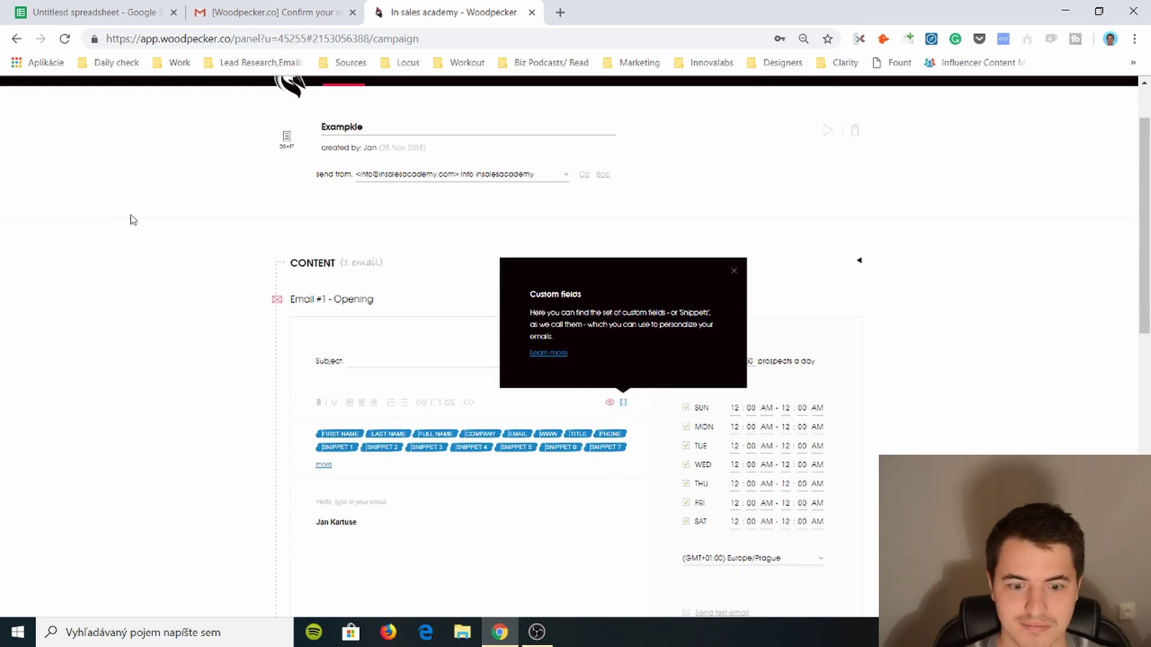
scroll(124, 220, "up", 1)
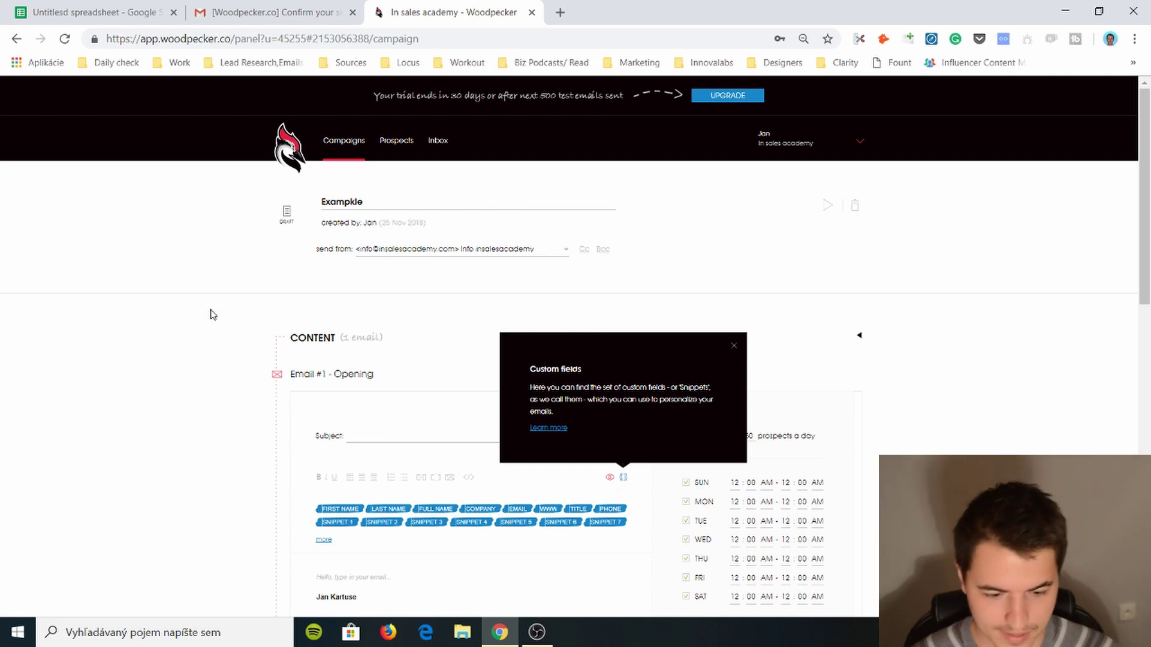
scroll(215, 315, "down", 2)
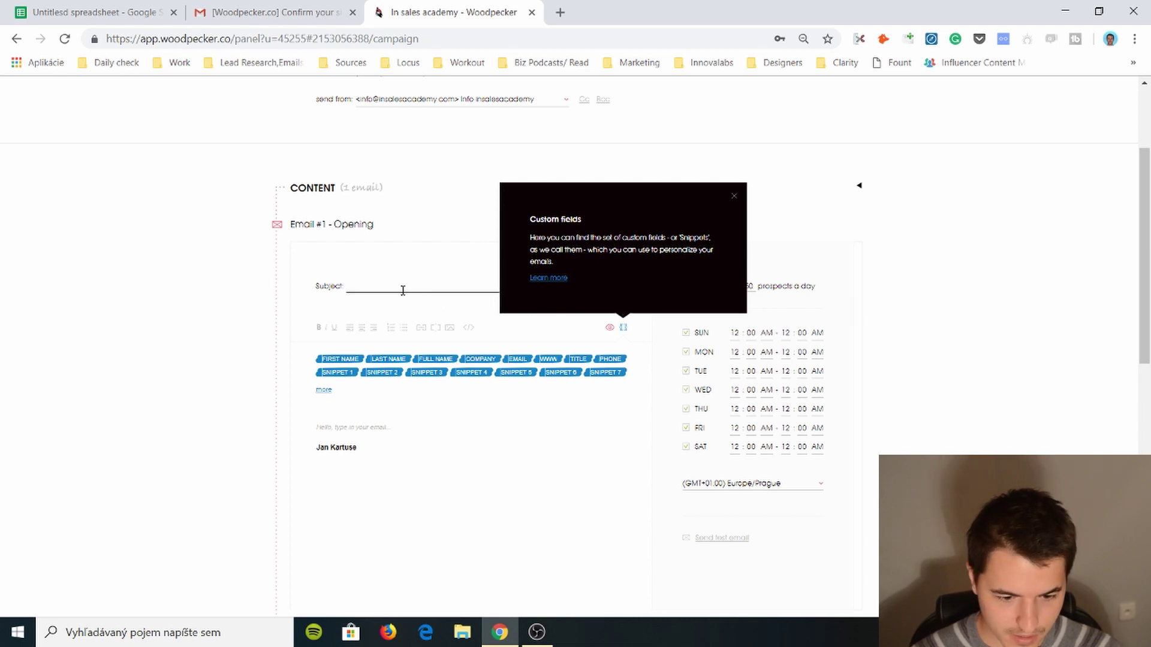
- Replace the opening email's body with test lines 'asjkfakhsfjhas' and 'asdsad'
scroll(401, 287, "down", 3)
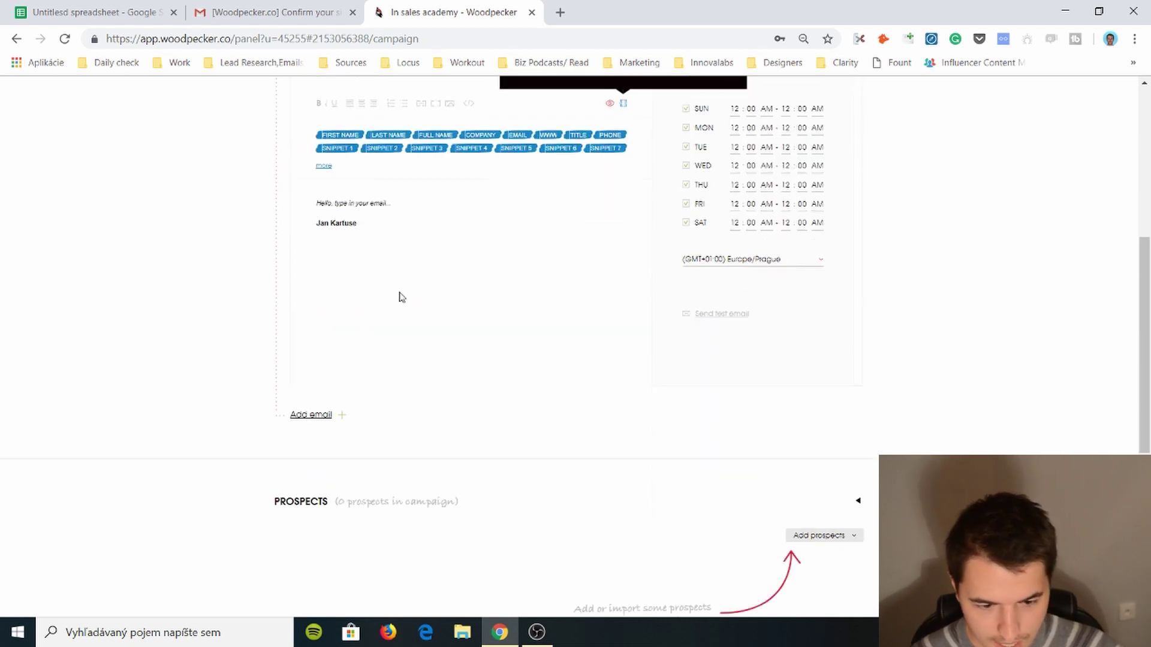
left_click(383, 272)
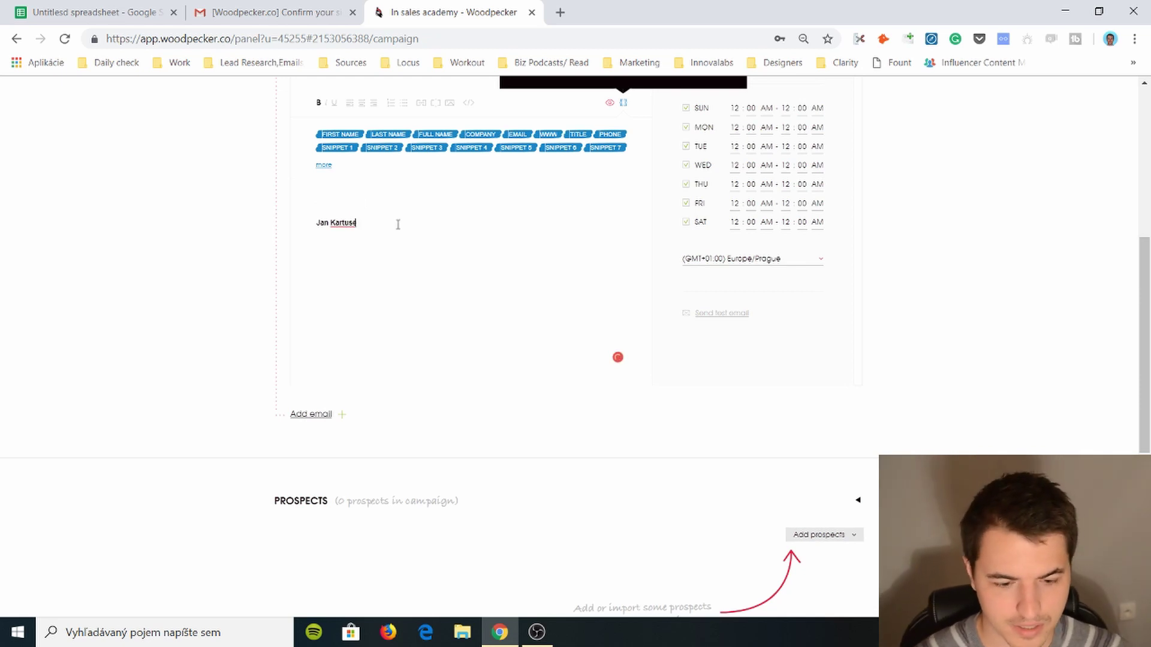
key("ctrl+a")
type("asjkfakhsfjhas")
key("Return")
type("asd")
key("Return")
type("sa")
key("Return")
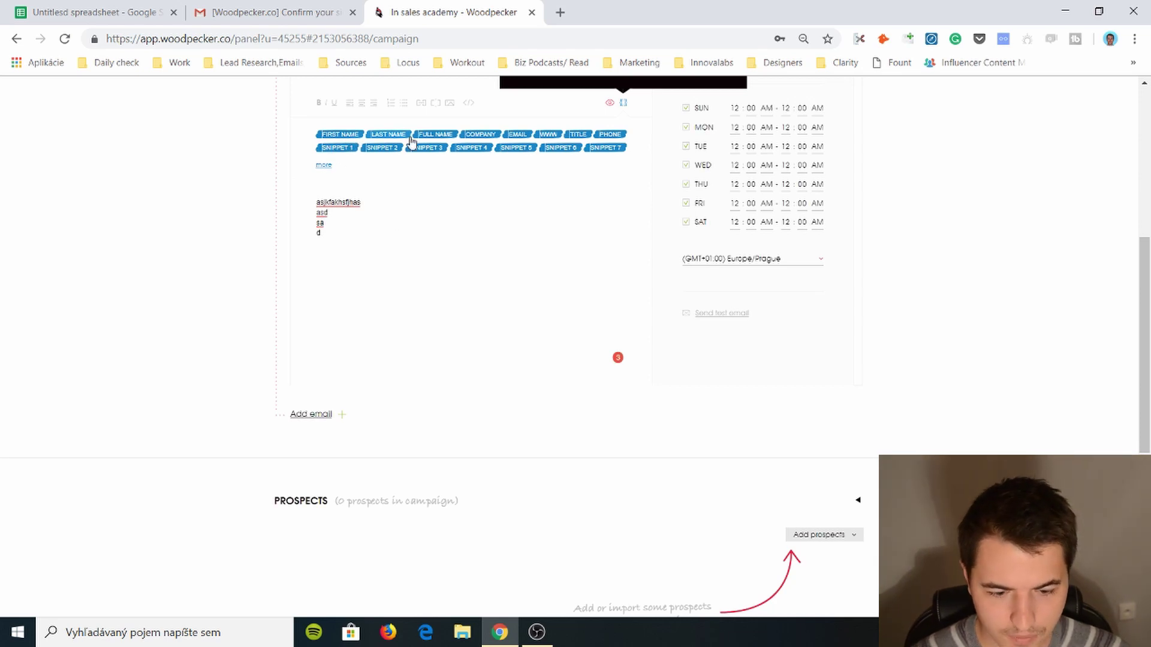
type("d")
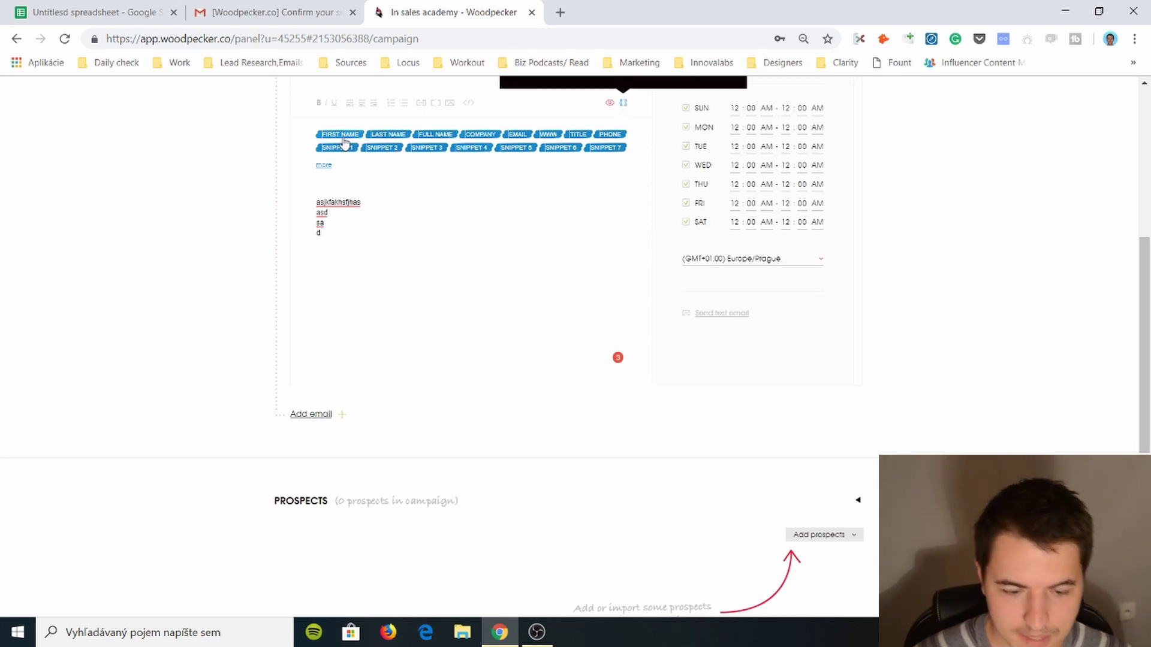
- Insert the SNIPPET_1 and SNIPPET_2 custom fields on separate lines
left_click(339, 148)
key("Return")
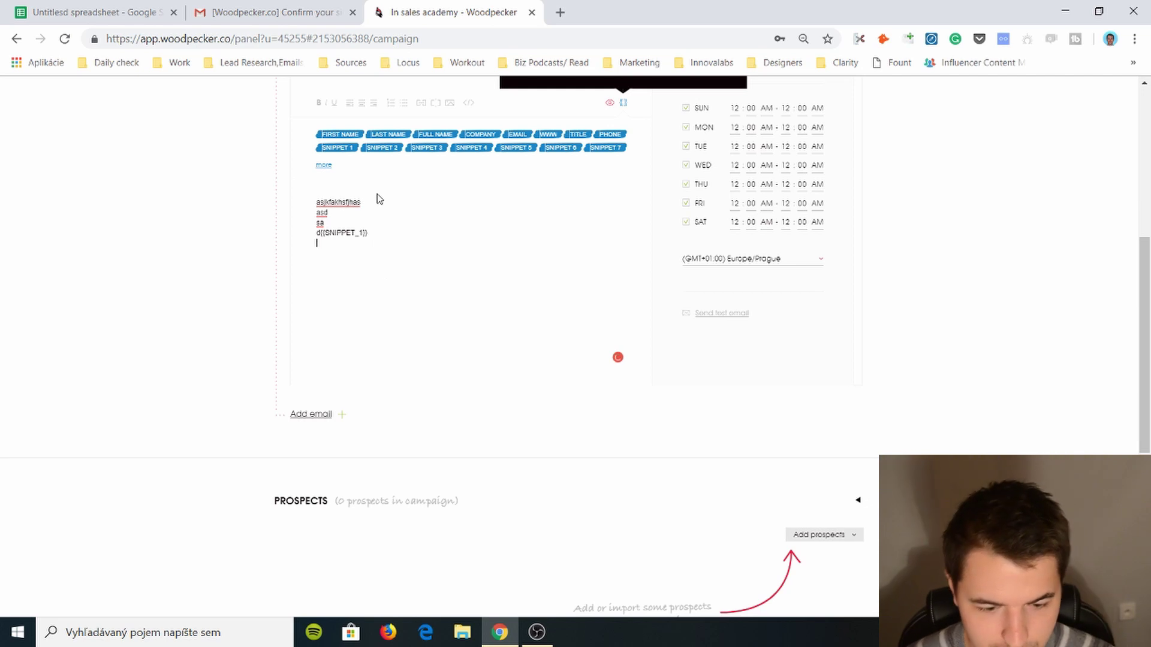
left_click(382, 149)
key("Return")
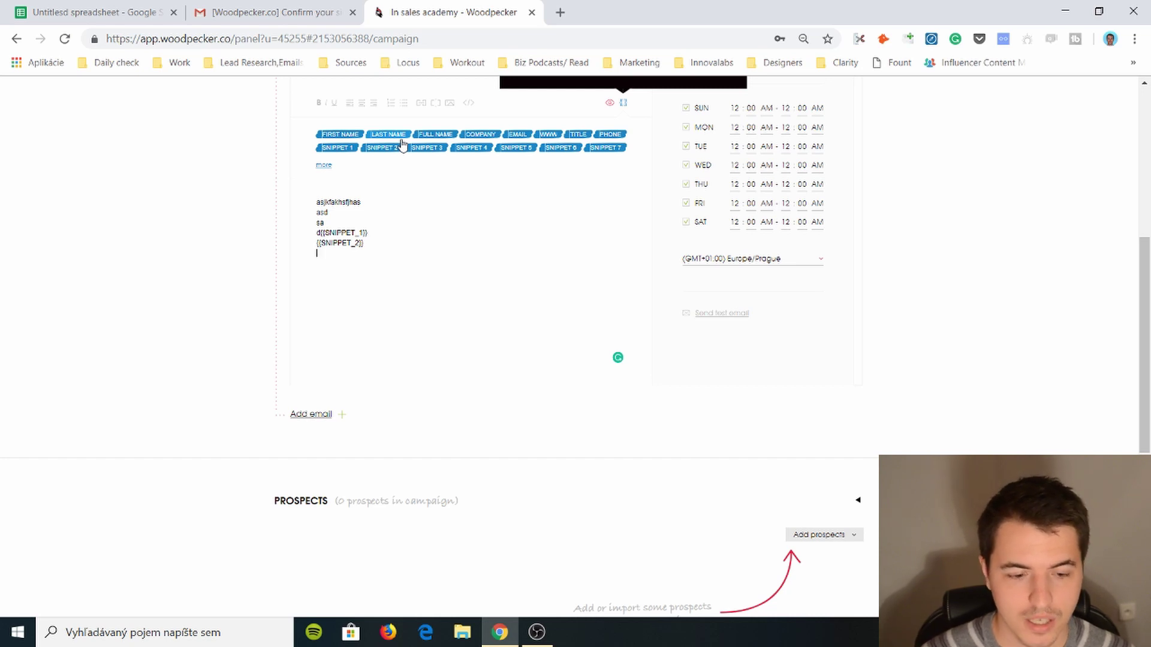
- In the prospect spreadsheet, add a 'Custom comments' header next to the Email column
left_click(143, 17)
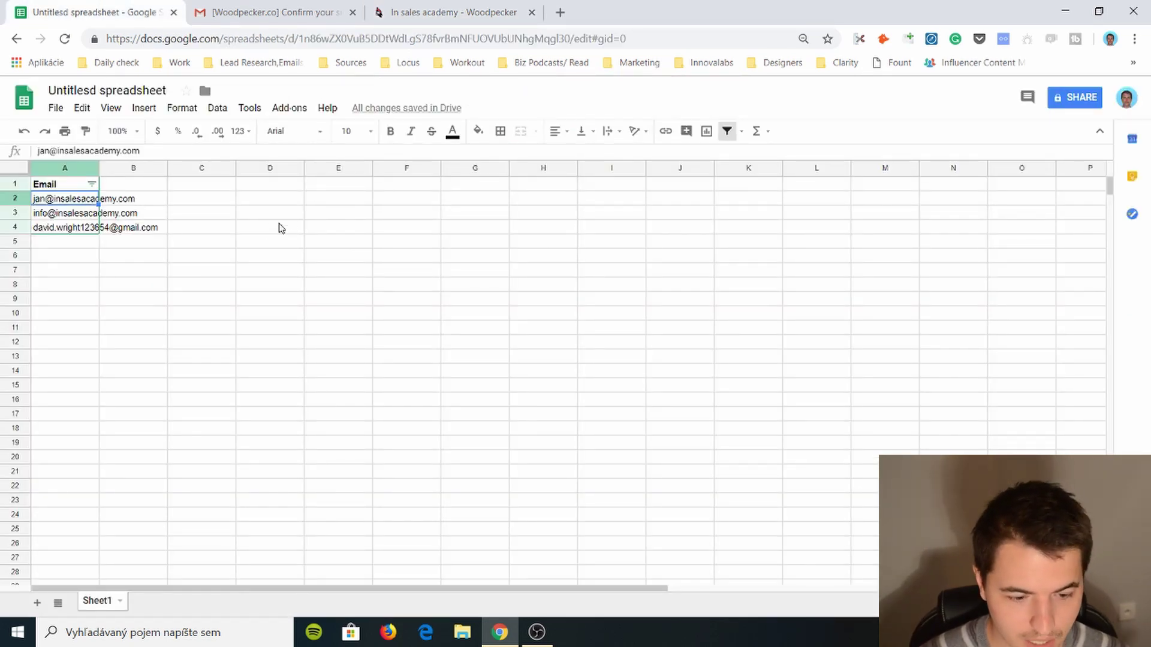
key("Up")
key("Right")
type("Custom comments")
key("Return")
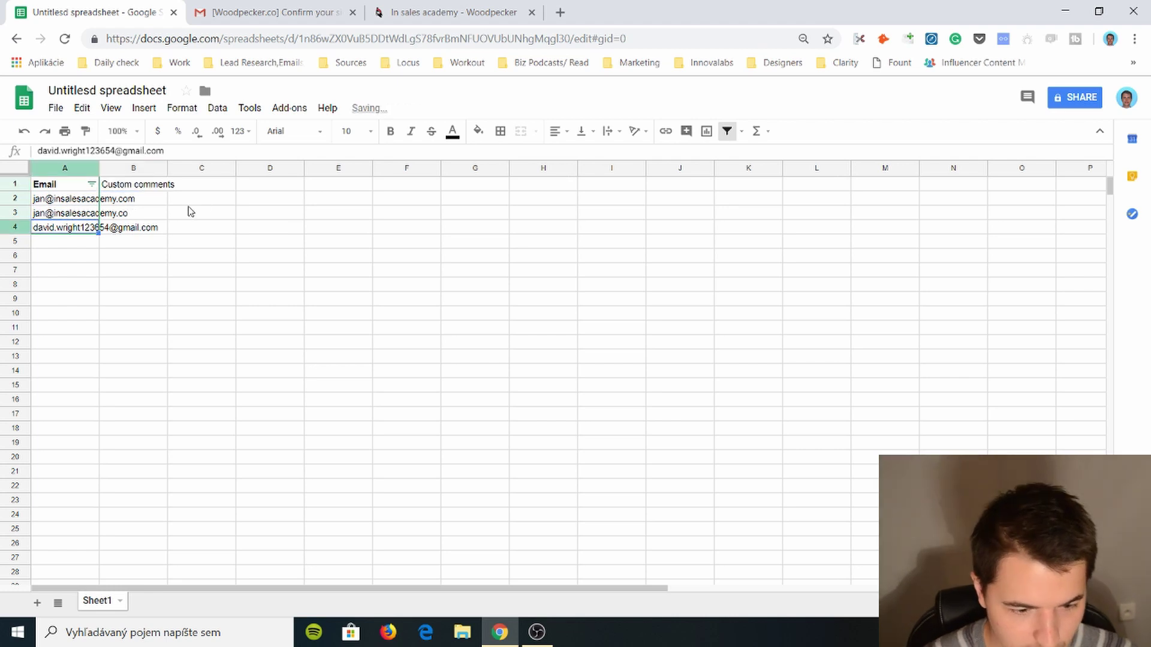
- Enter the comments 'You're ugly', 'Go hoome' and 'Home' for the three emails
left_click(156, 199)
type("zou")
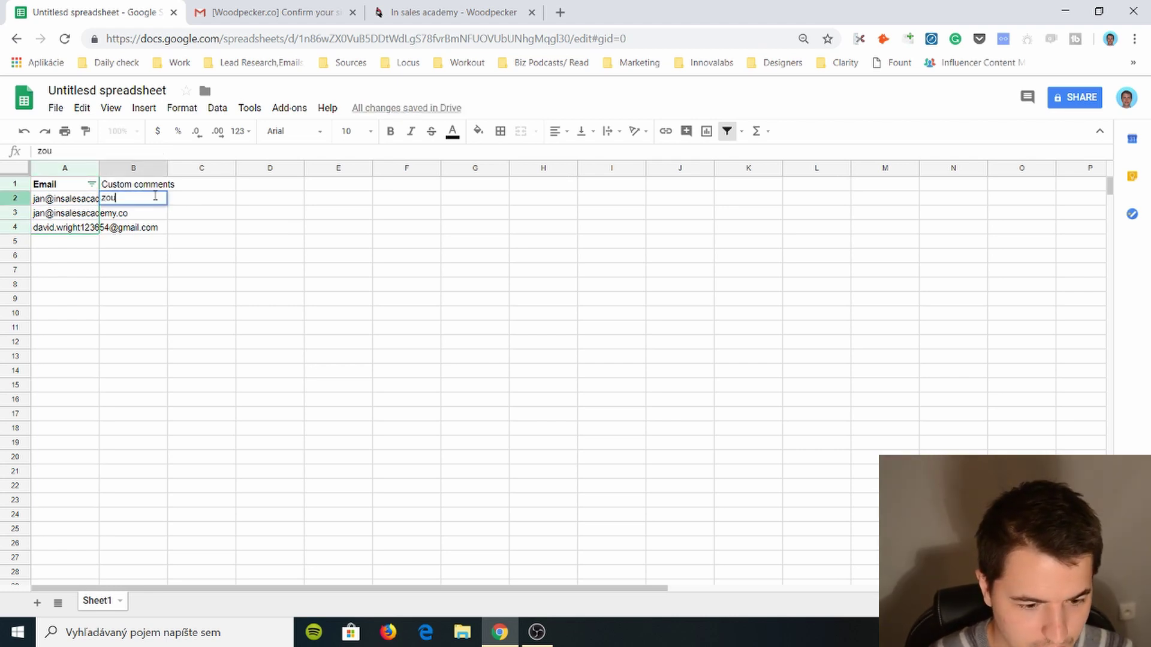
key("BackSpace")
key("BackSpace")
key("BackSpace")
type("You're ugly")
key("Return")
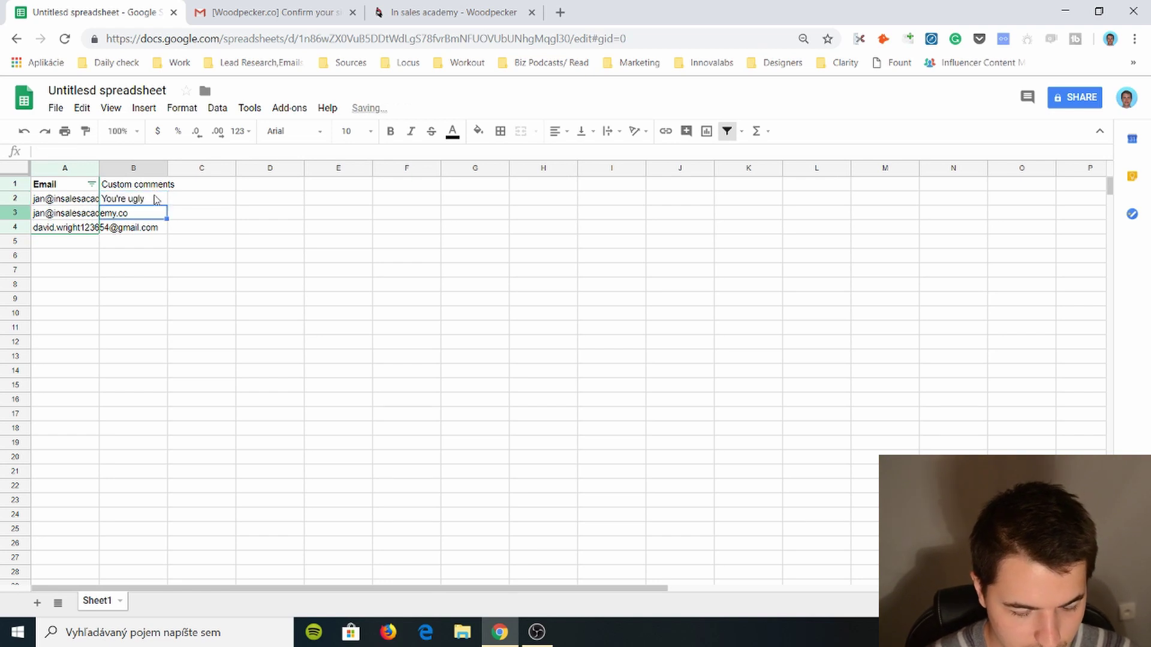
type("Go hoome")
key("Return")
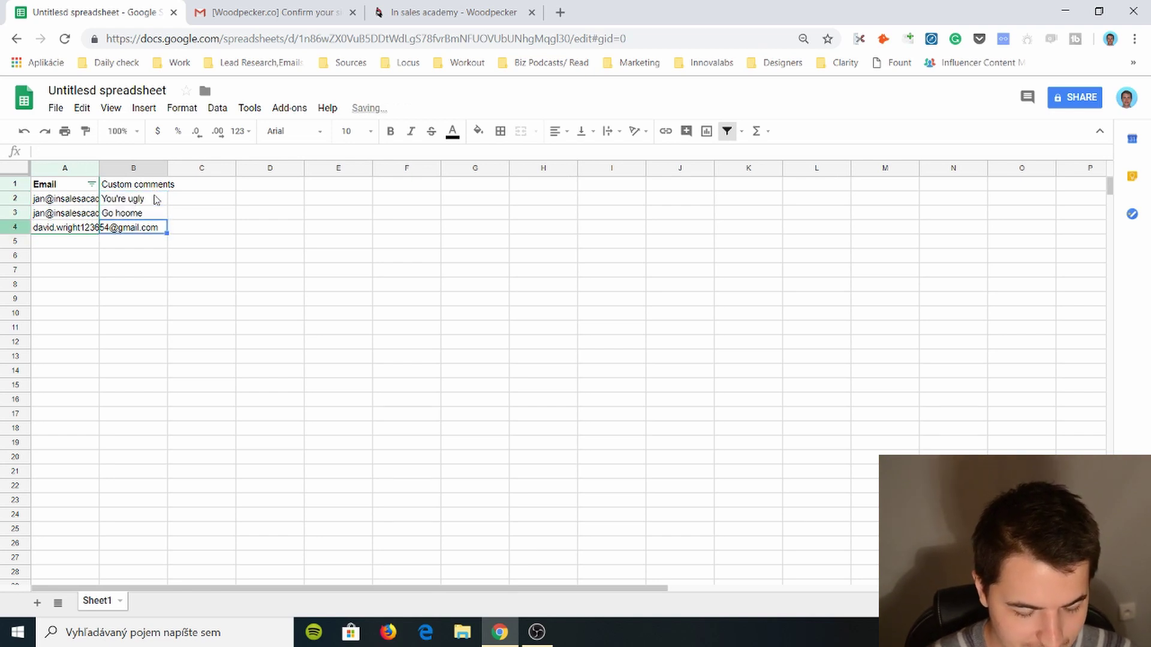
type("Home")
key("Return")
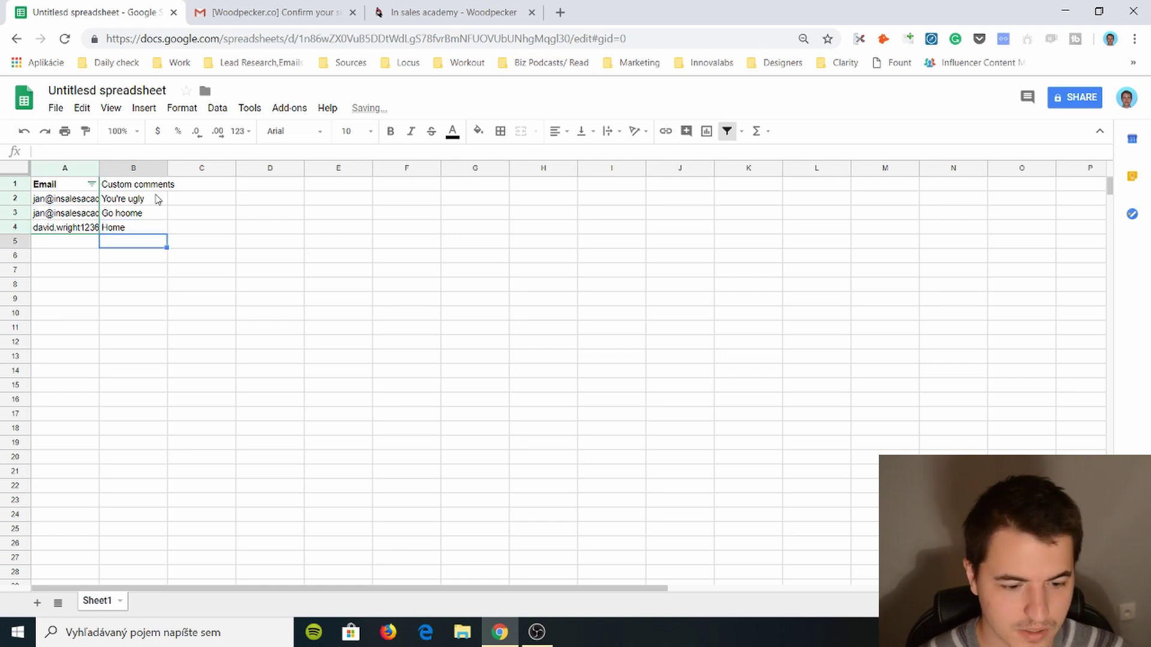
- Download the sheet as a CSV file and return to Woodpecker
left_click_drag(138, 227, 150, 186)
left_click(56, 108)
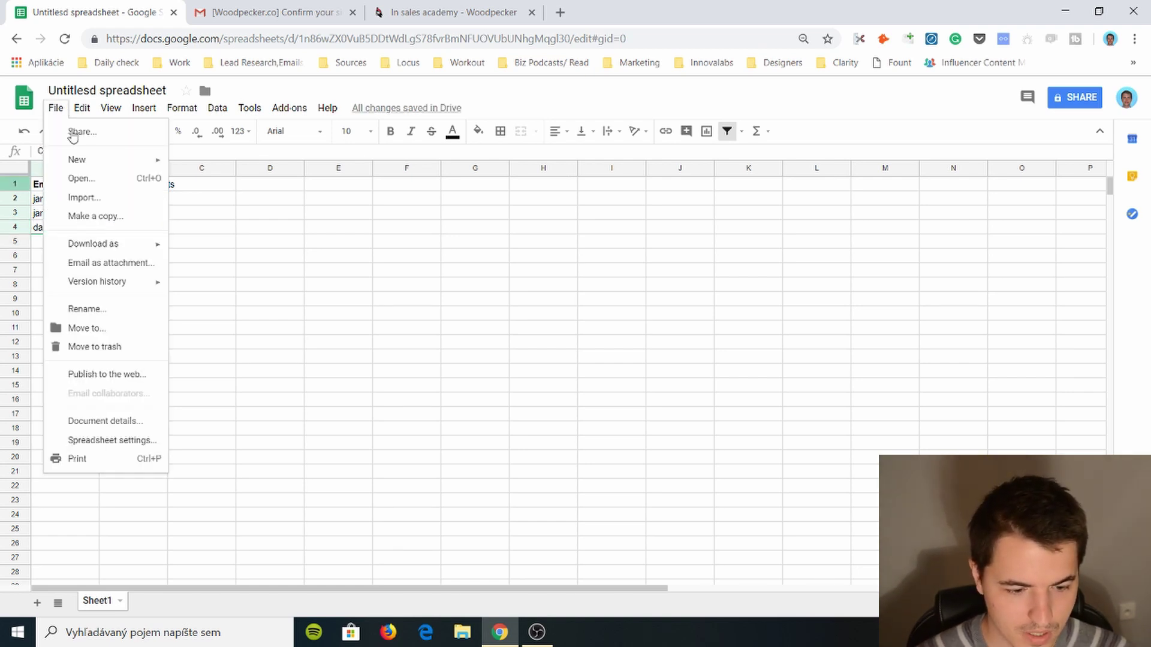
mouse_move(138, 243)
left_click(300, 324)
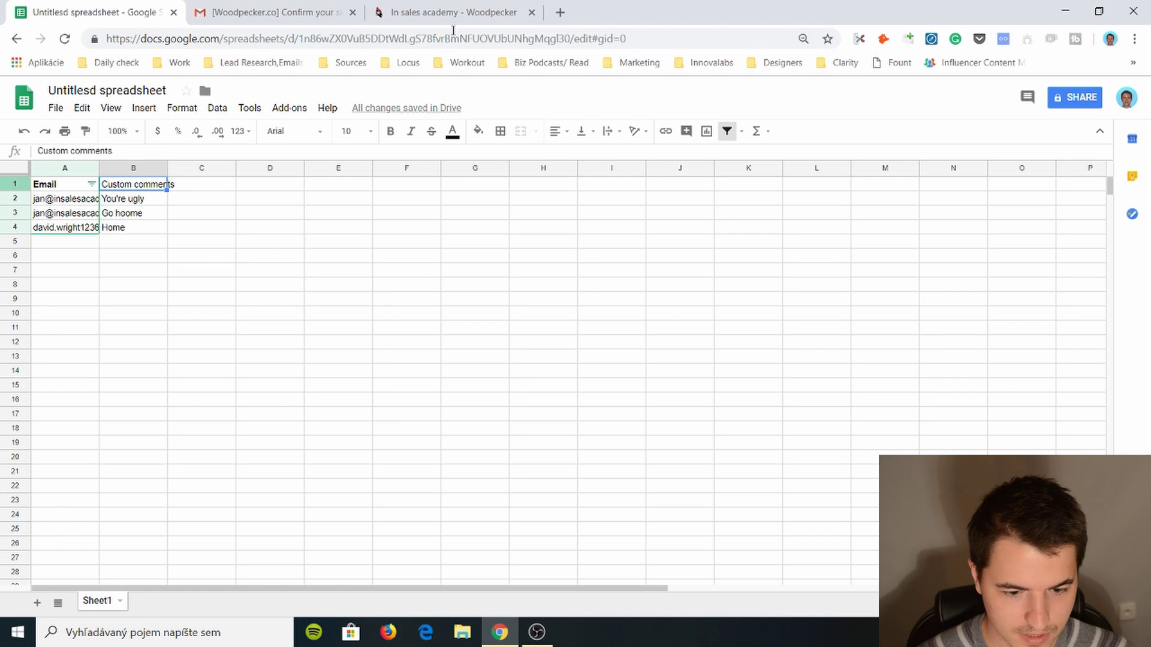
left_click(454, 12)
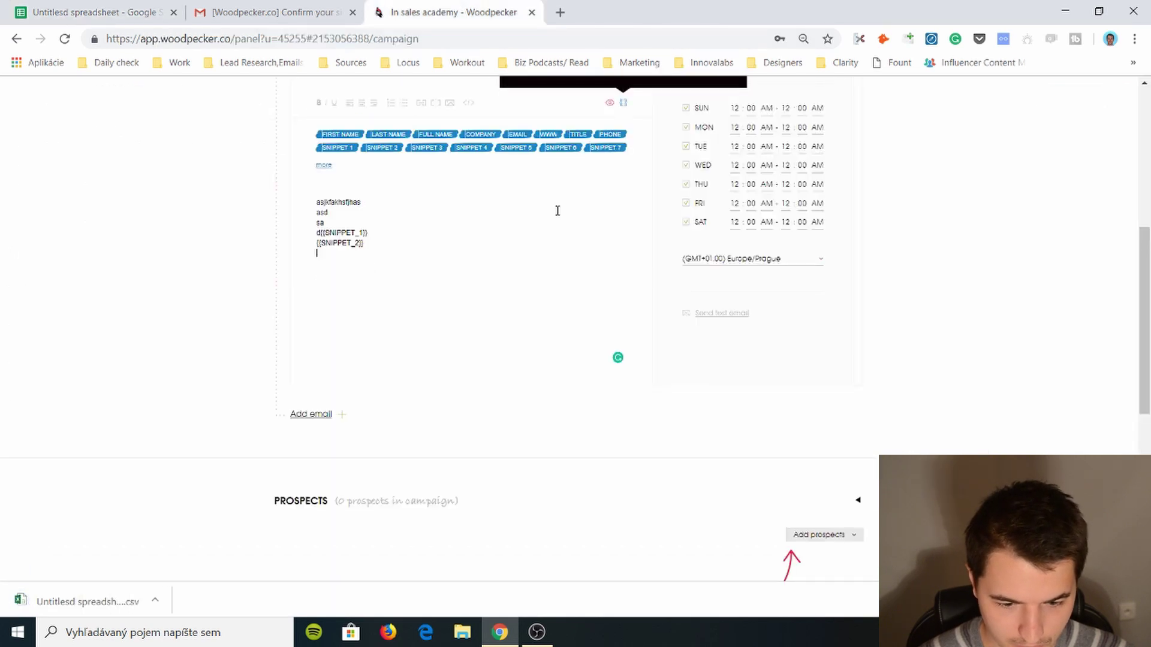
- Close the Custom fields tooltip sitting over Email #1's editor
scroll(520, 208, "up", 1)
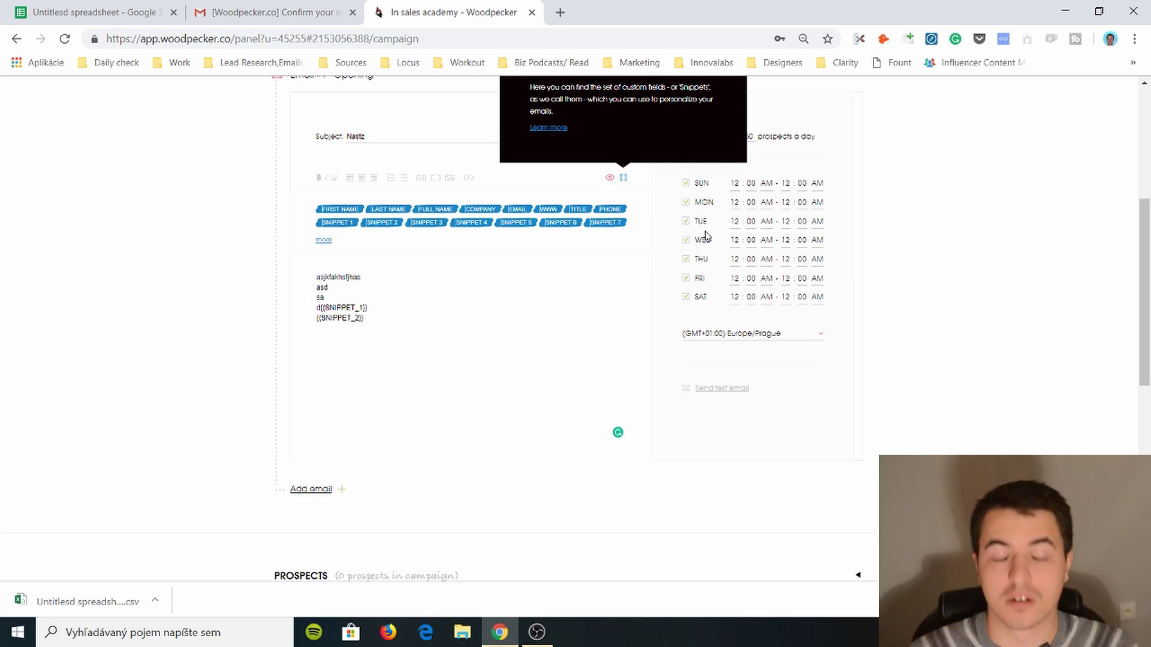
scroll(706, 235, "up", 2)
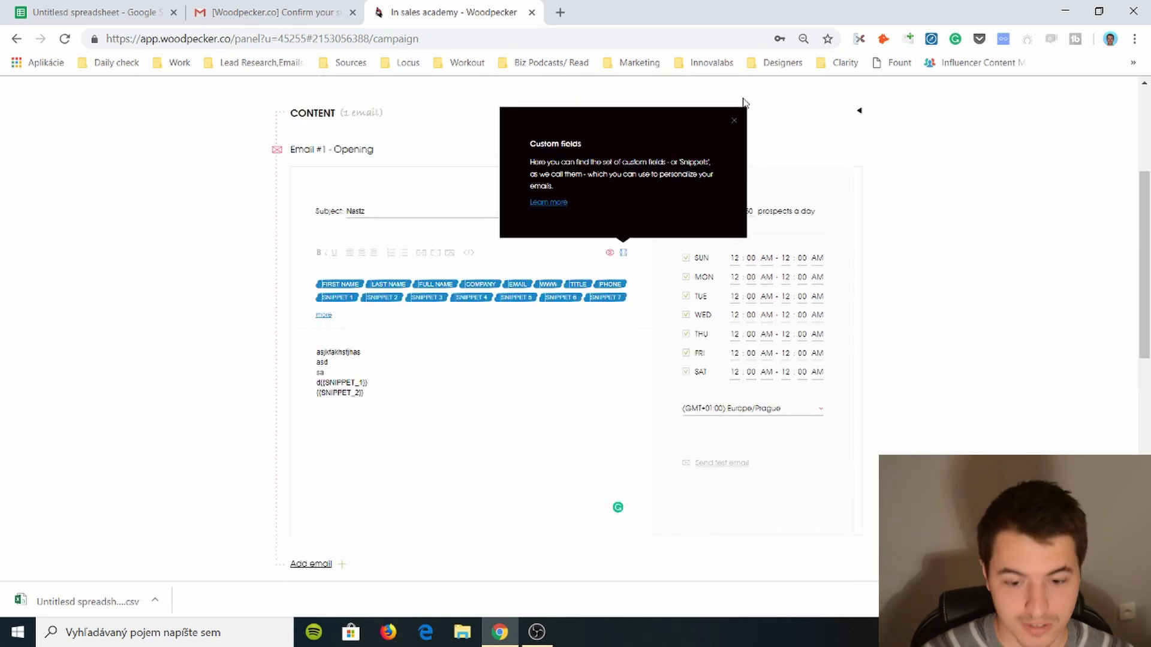
left_click(733, 120)
scroll(684, 269, "down", 2)
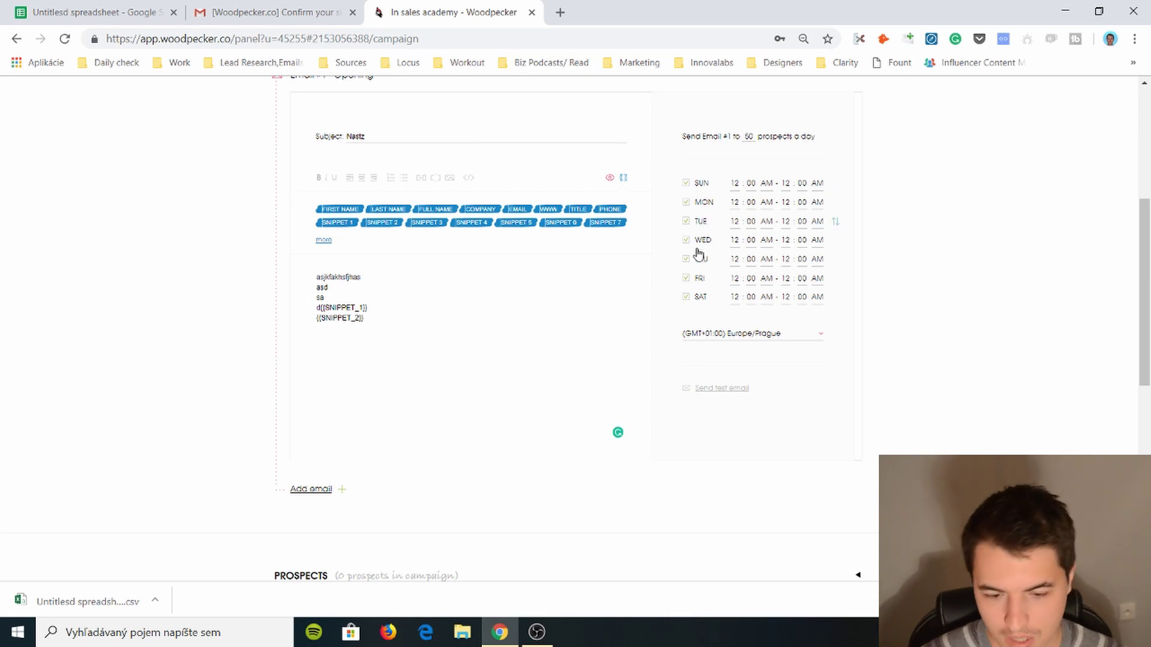
- Turn off sending on Monday through Saturday, leaving only Sunday enabled
left_click(701, 222)
left_click(703, 202)
left_click(701, 239)
left_click(700, 259)
left_click(700, 279)
left_click(702, 297)
- Set Sunday's sending window to 06:45 PM – 07:00 PM
left_click(741, 188)
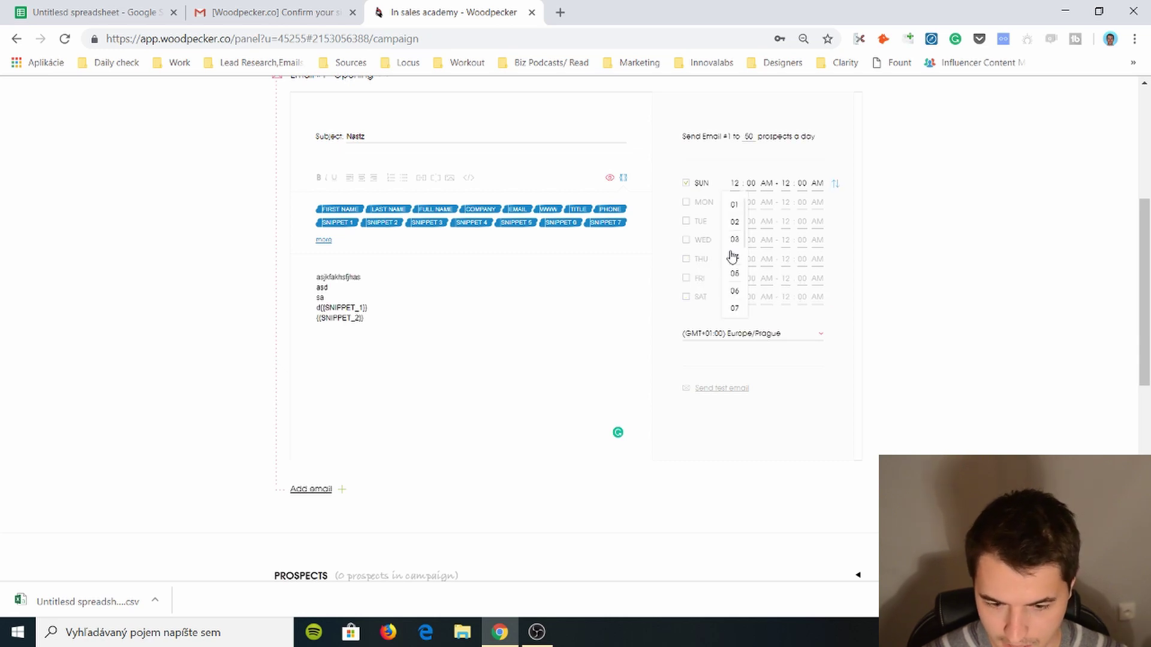
left_click(734, 291)
left_click(751, 184)
left_click(751, 257)
left_click(767, 186)
left_click(782, 190)
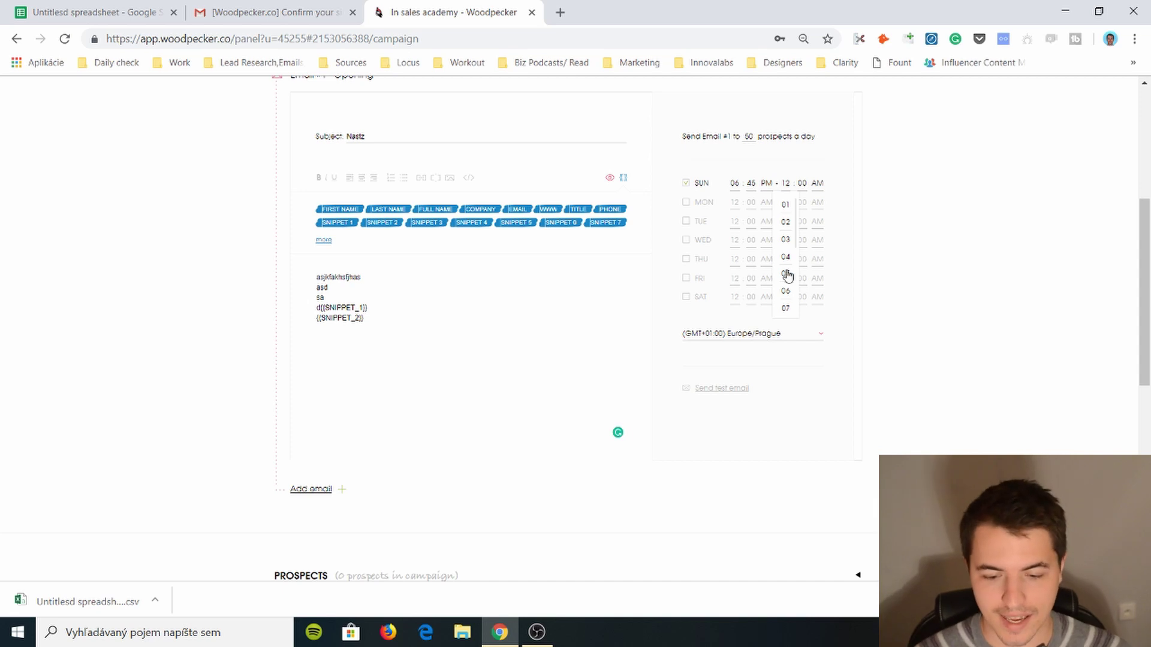
left_click(785, 308)
left_click(823, 187)
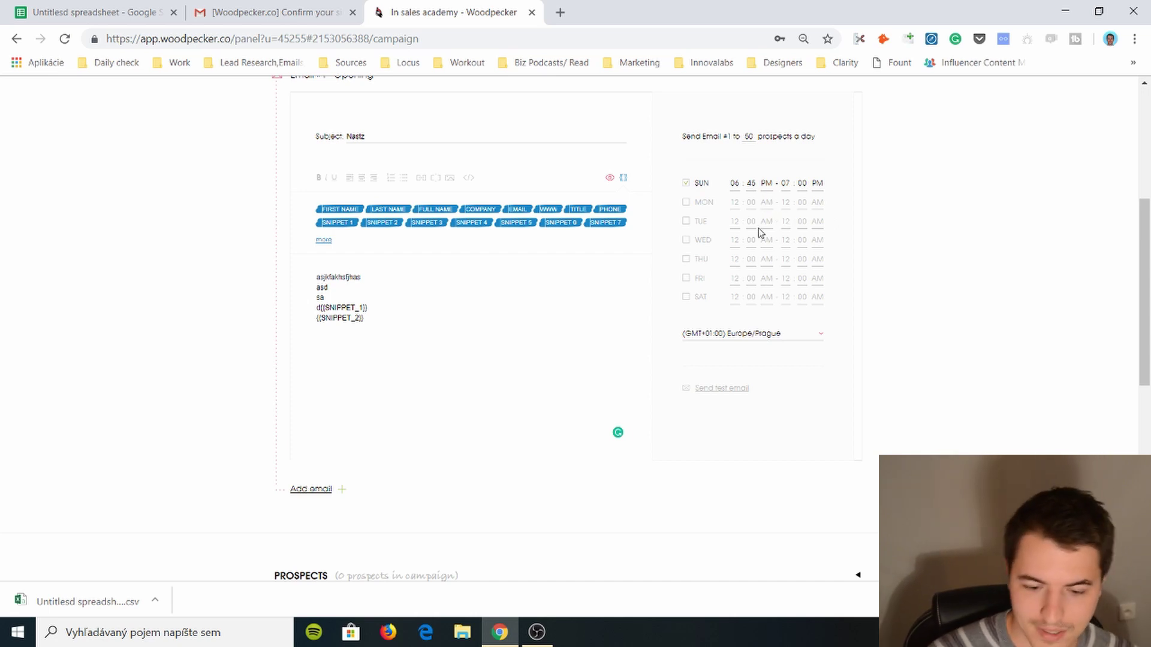
- Check the timezone list and leave it on Europe/Prague
scroll(758, 234, "down", 2)
scroll(760, 240, "up", 2)
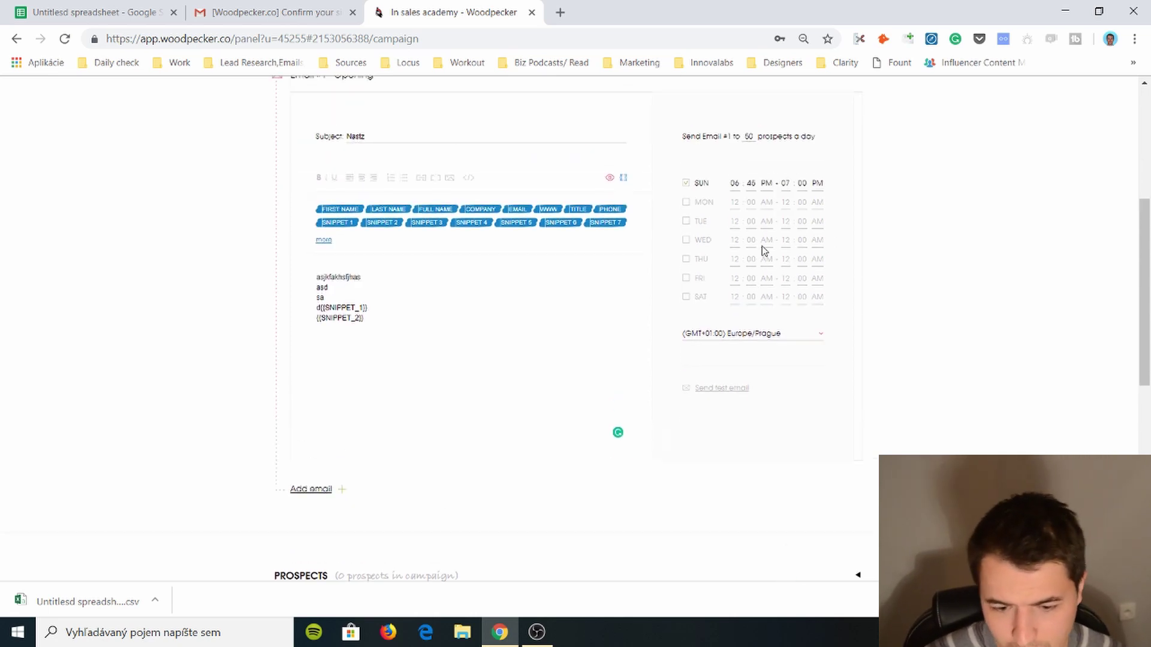
left_click(767, 338)
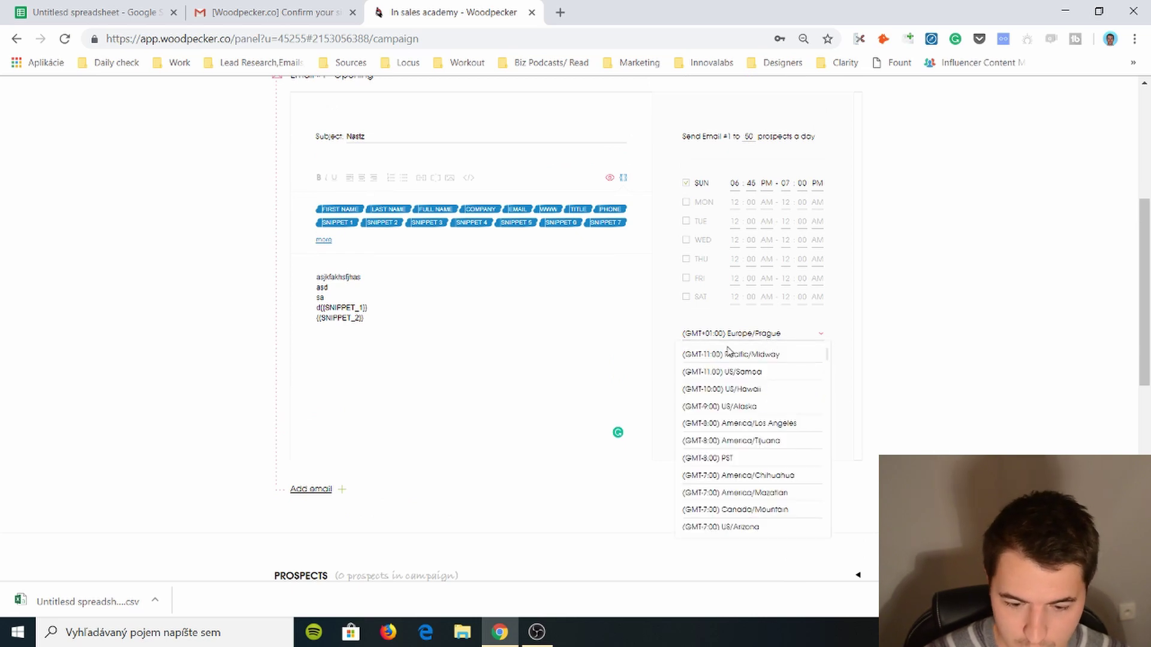
left_click(756, 339)
scroll(773, 345, "up", 2)
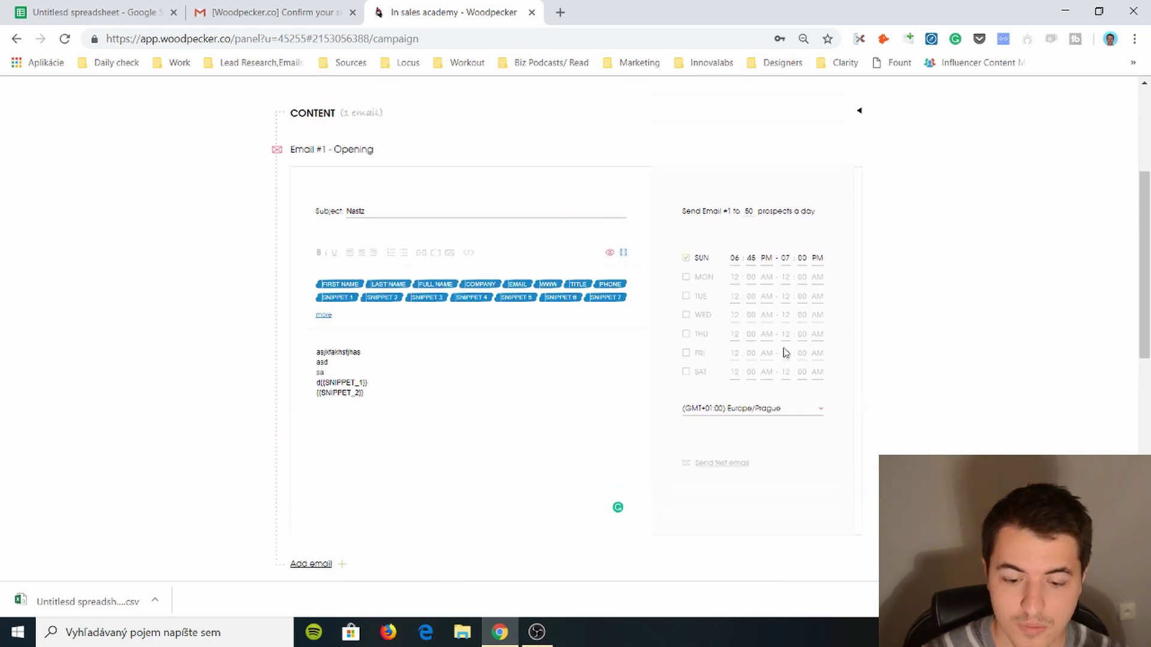
scroll(785, 362, "down", 2)
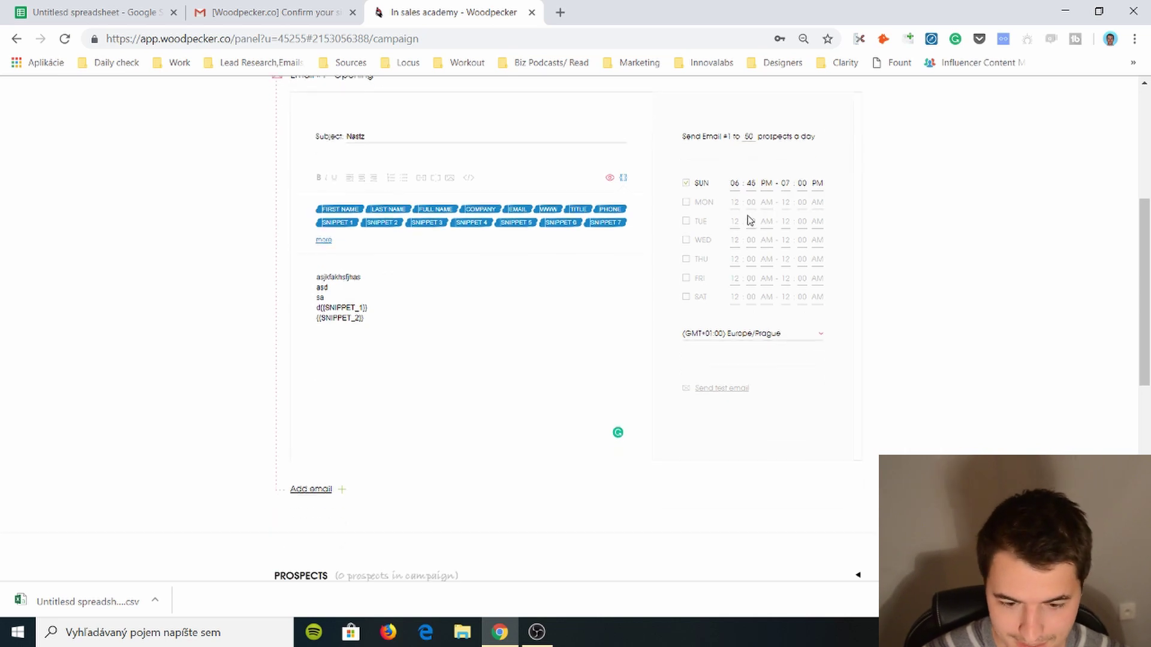
left_click(779, 340)
left_click(781, 342)
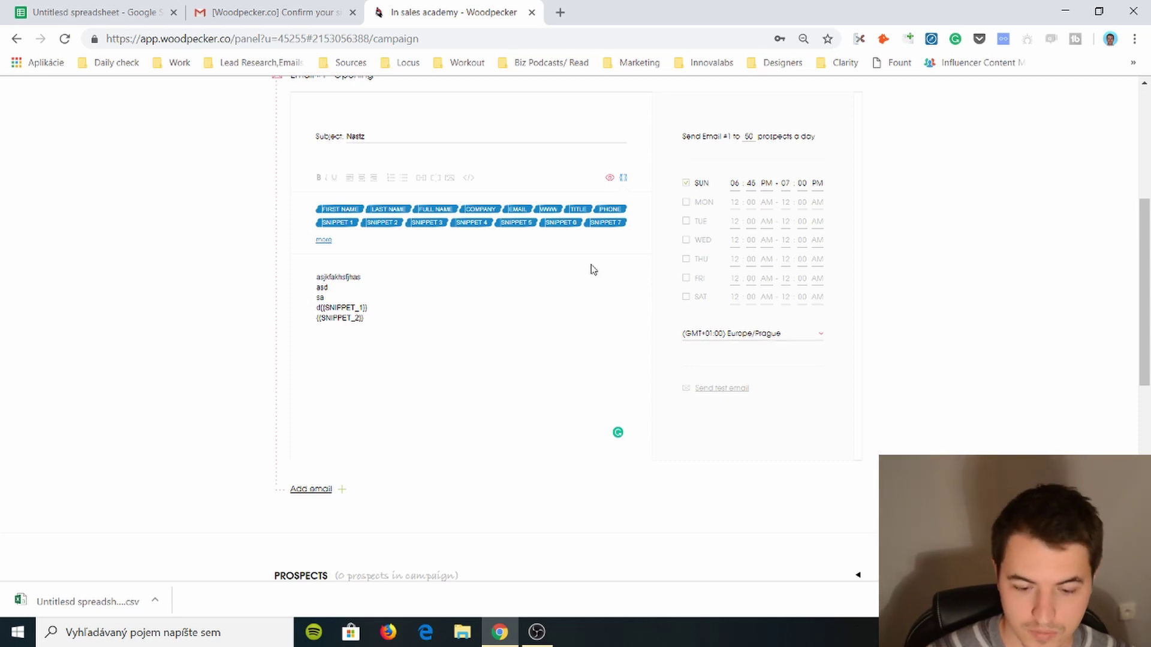
scroll(590, 269, "down", 3)
scroll(599, 279, "up", 1)
scroll(599, 276, "down", 1)
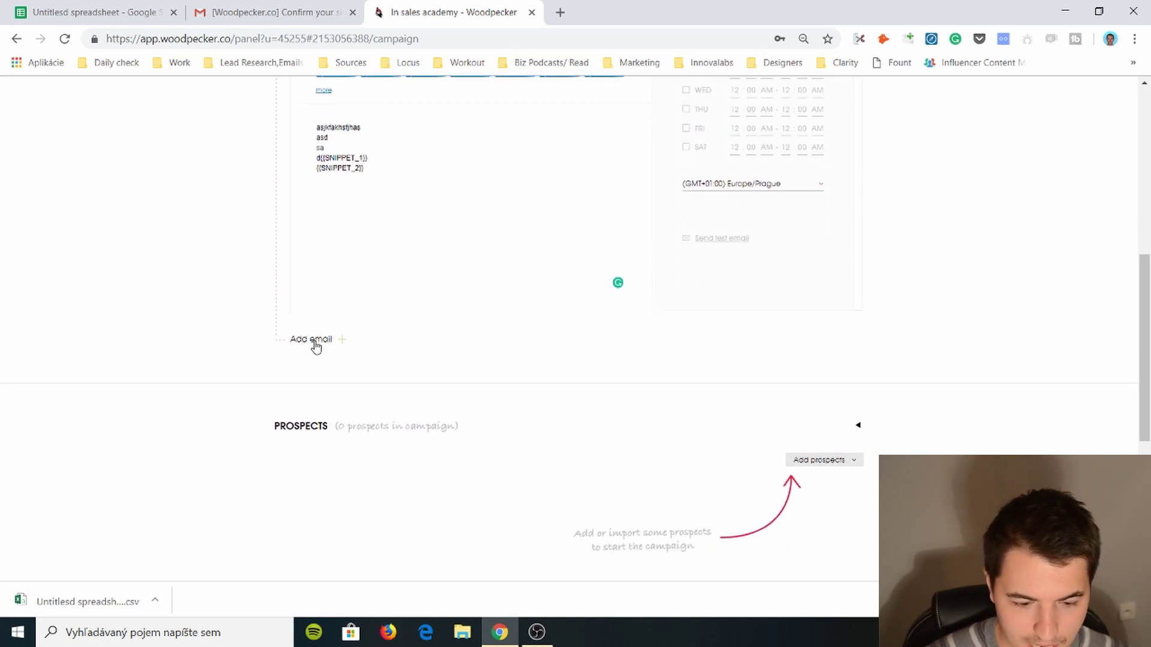
- Add a follow-up email and give it the subject 'Mother'
scroll(521, 279, "up", 2)
scroll(488, 295, "down", 2)
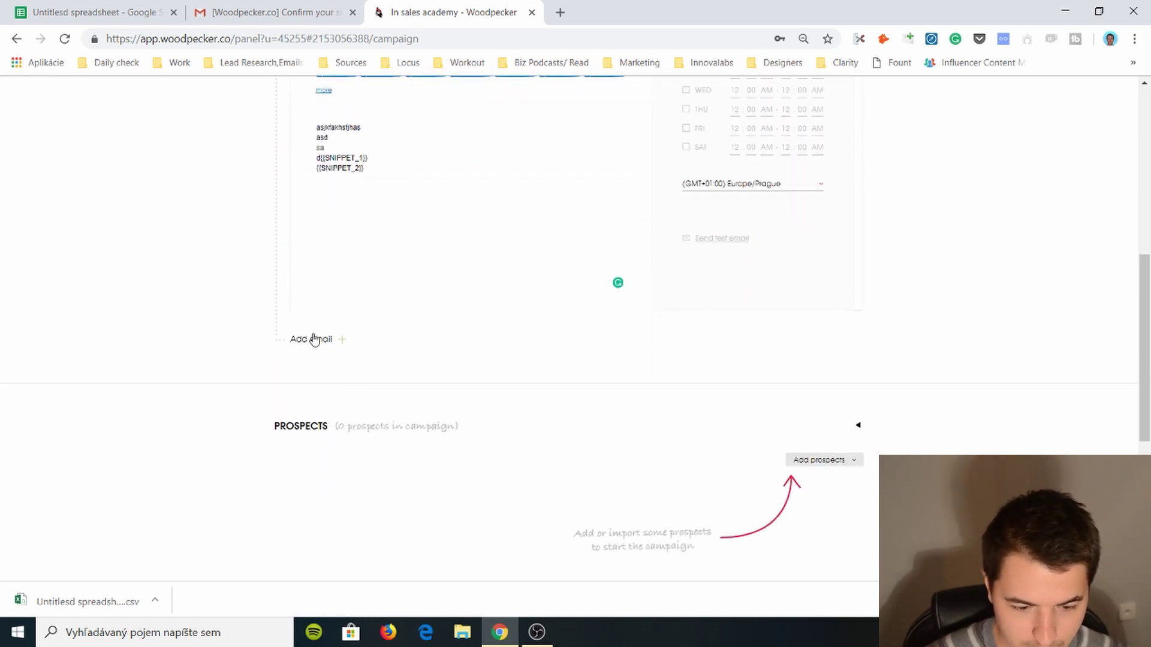
left_click(312, 338)
scroll(426, 341, "down", 1)
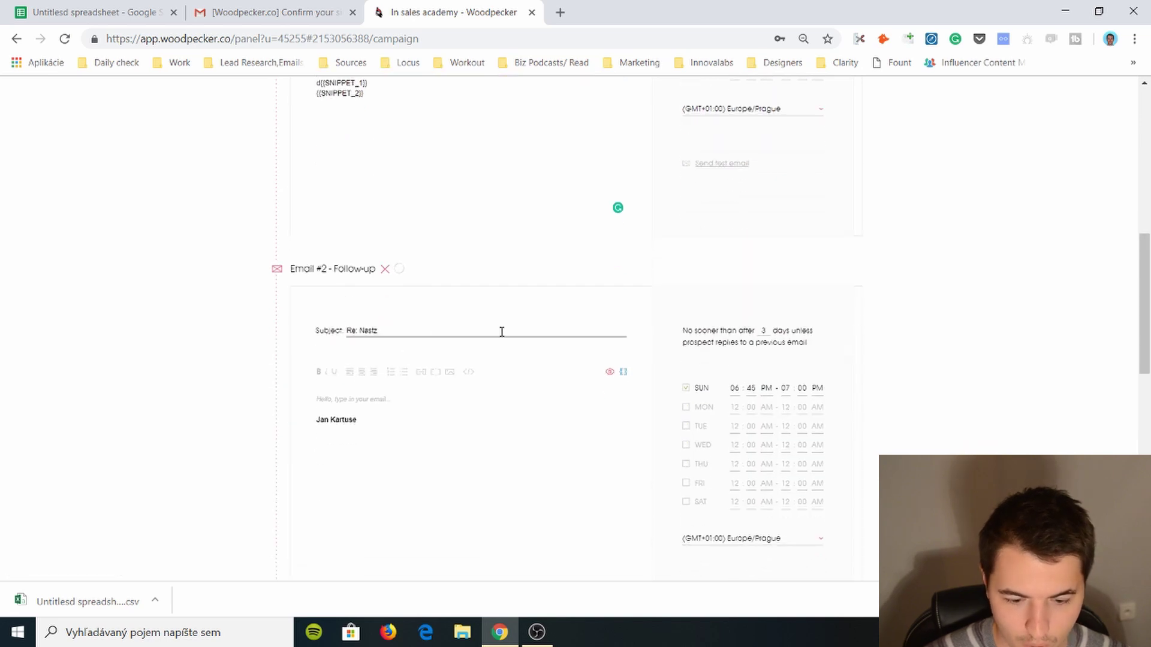
triple_click(367, 332)
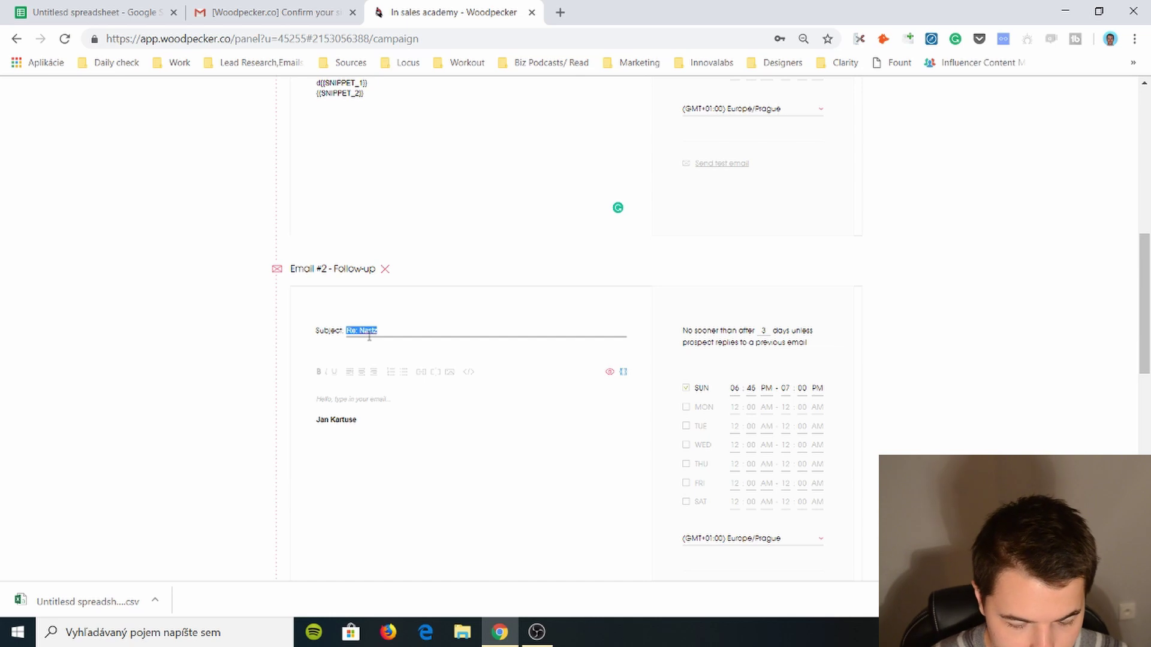
type("Md")
- Keep the follow-up's 3-day delay and send it in the same thread
scroll(376, 336, "down", 3)
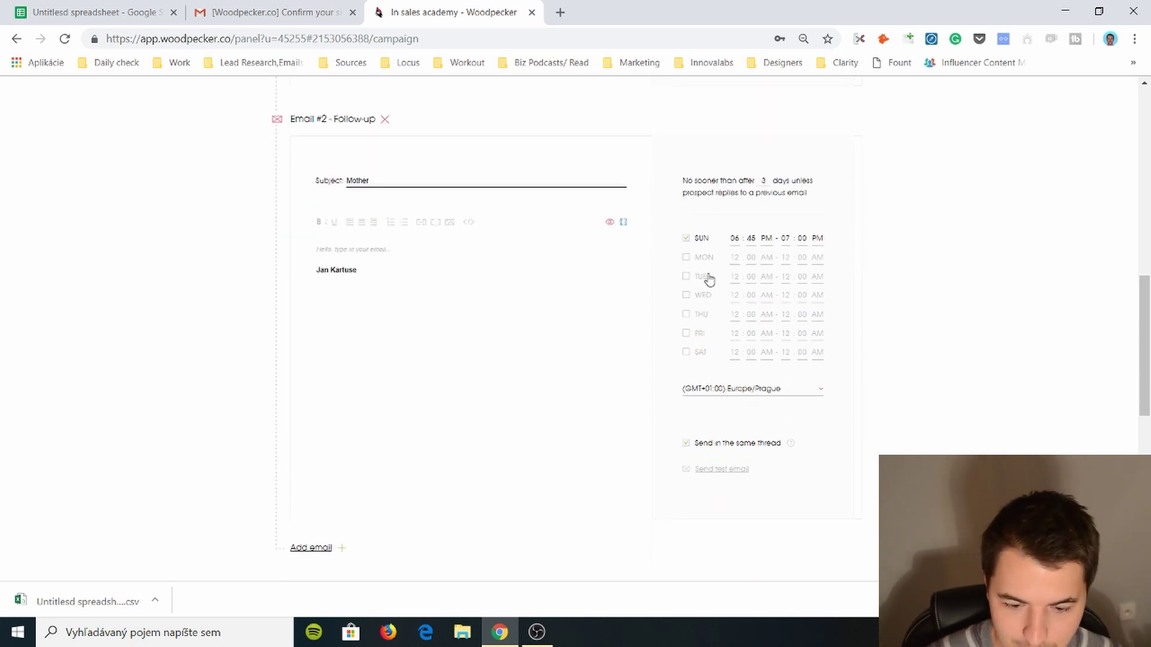
double_click(766, 180)
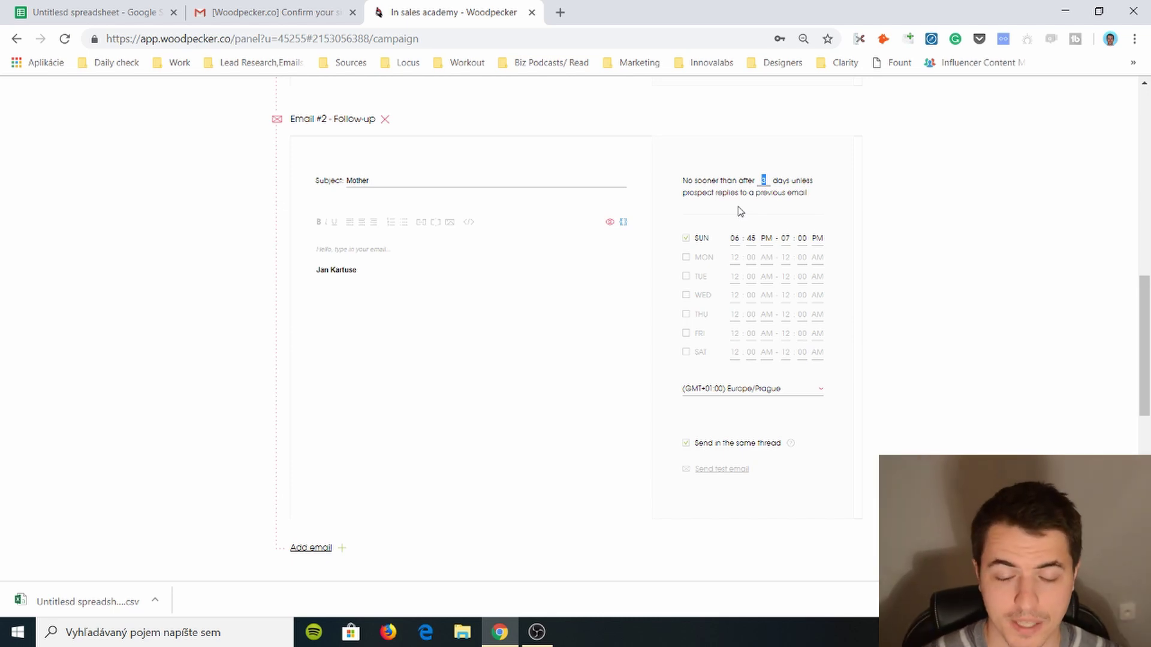
scroll(740, 211, "up", 5)
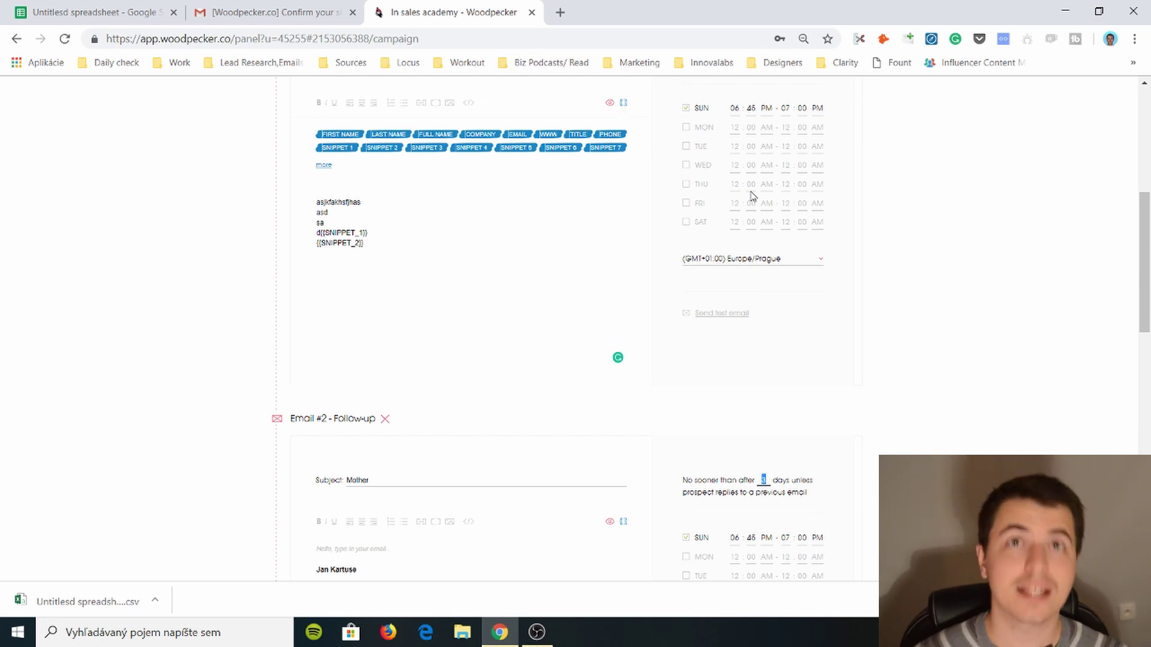
scroll(752, 195, "down", 5)
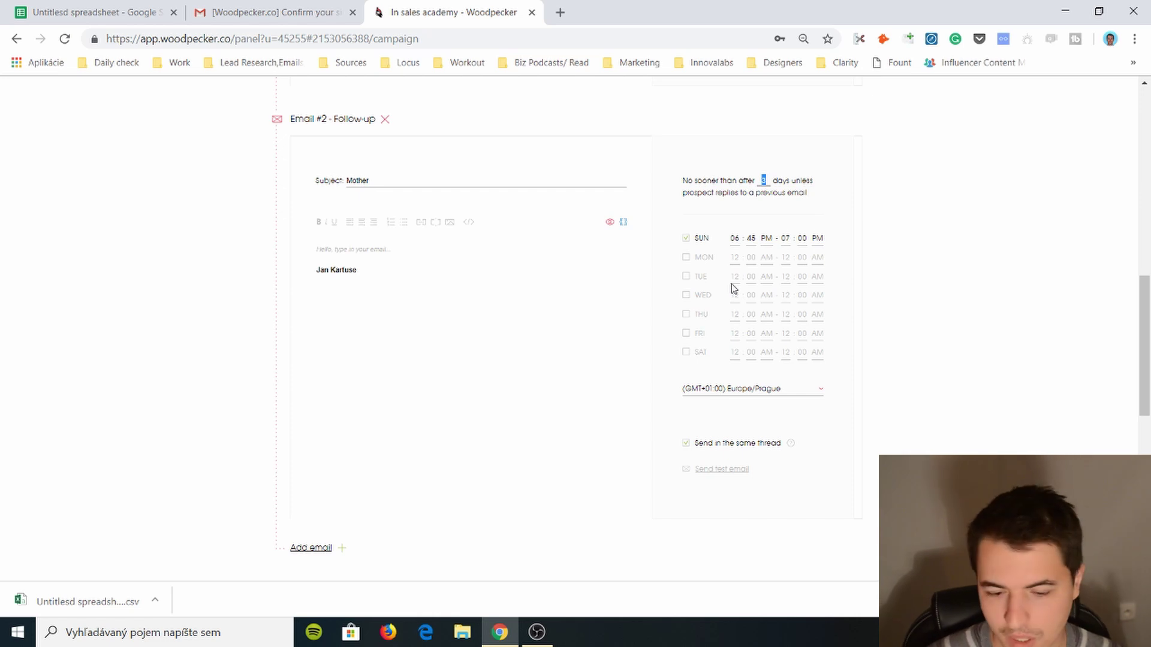
scroll(734, 289, "down", 1)
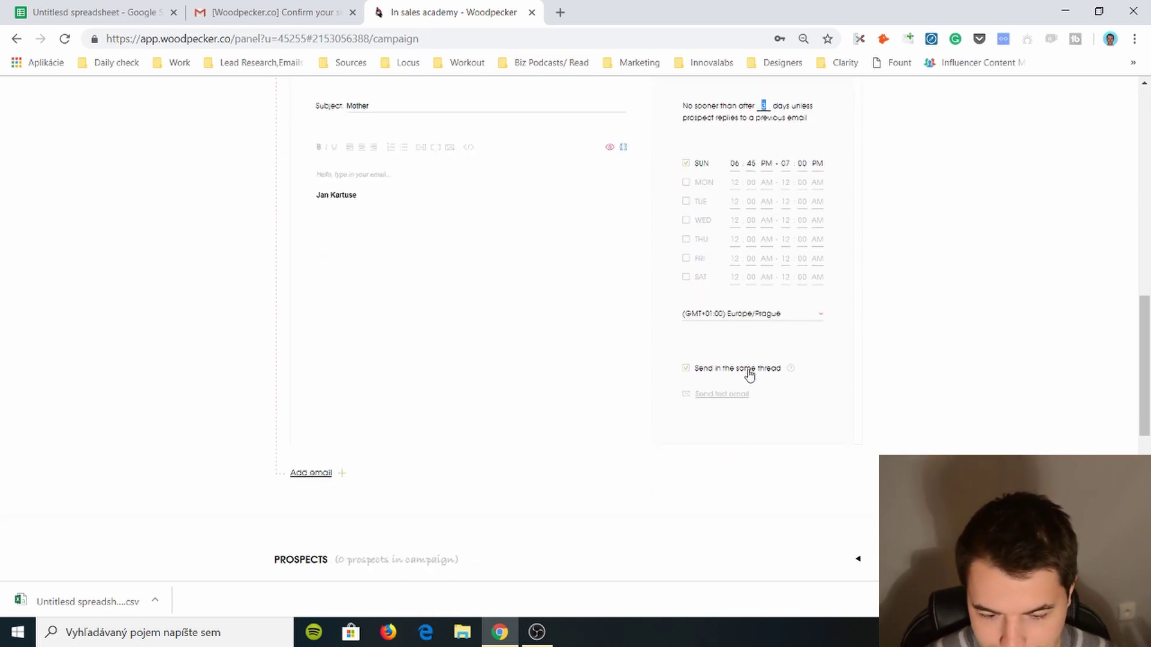
left_click(686, 369)
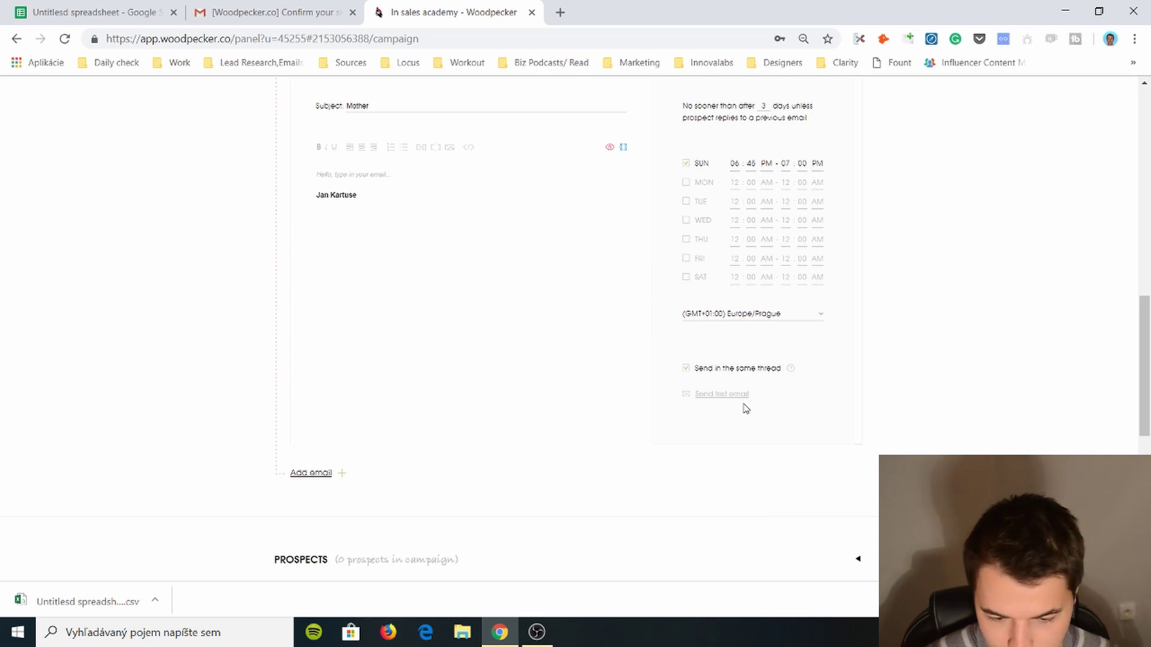
scroll(354, 287, "down", 2)
- Start a CSV prospect import and choose the file 'Untitlesd spreadsheet - Sheet1 (2)'
scroll(420, 347, "down", 3)
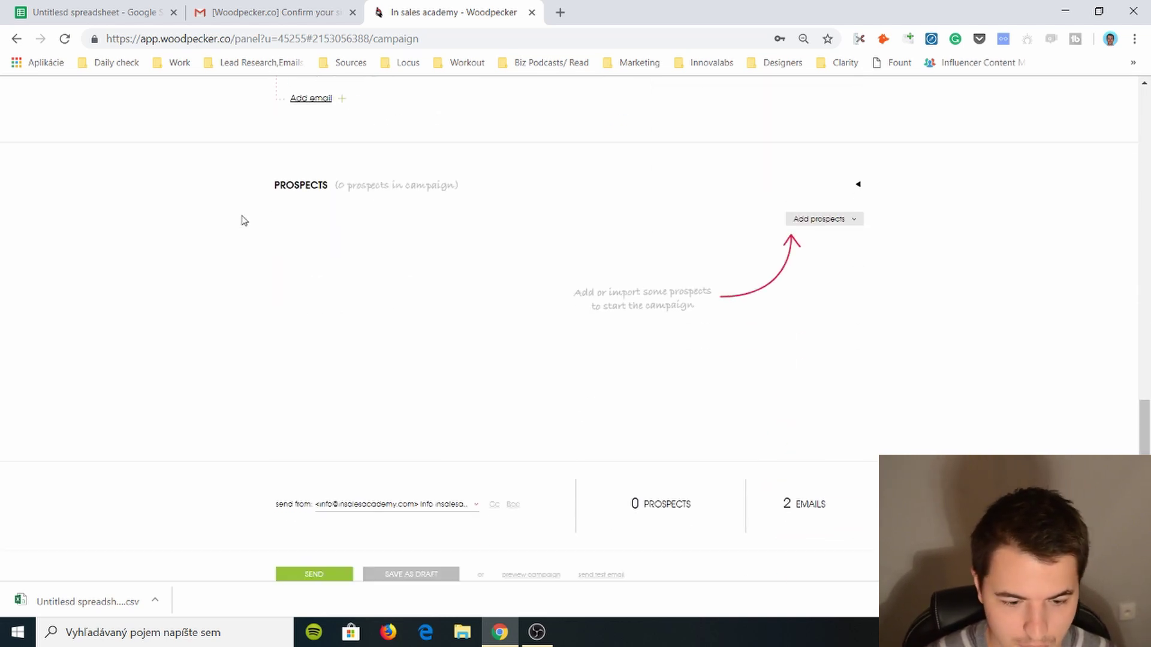
left_click(811, 220)
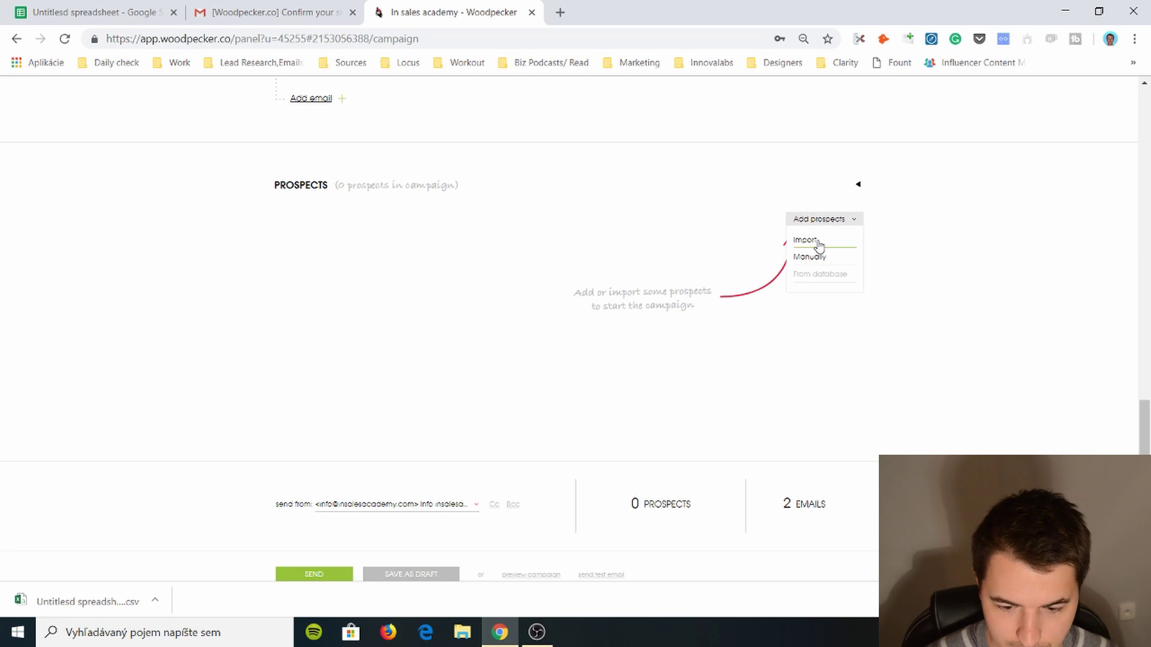
left_click(819, 245)
left_click(684, 282)
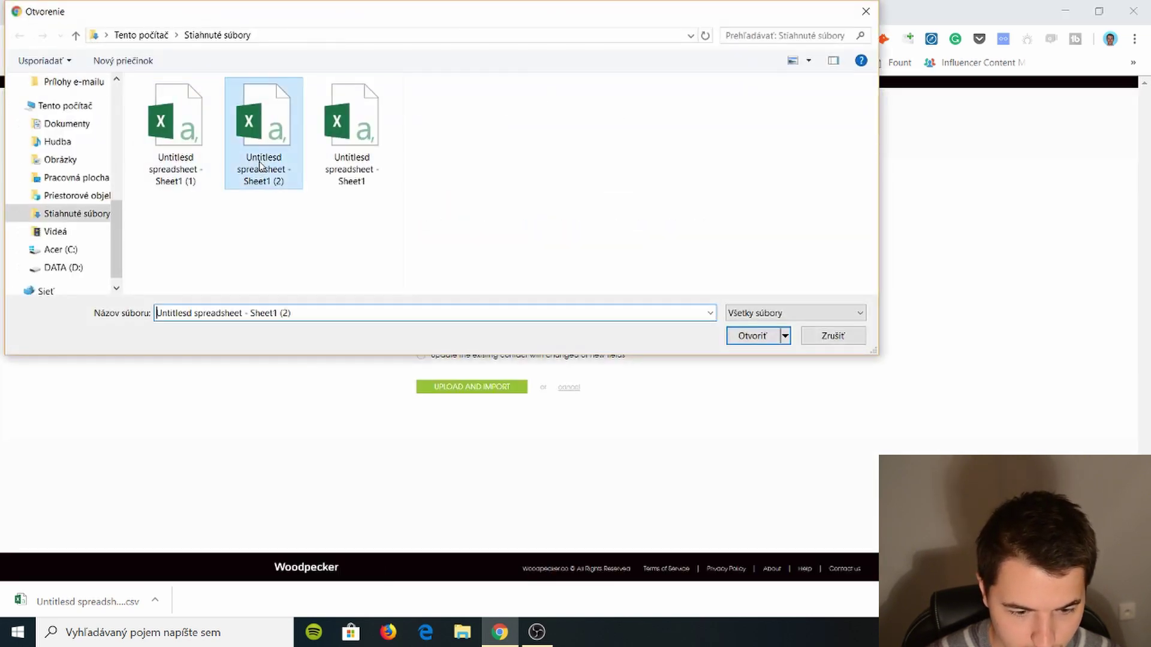
left_click(259, 168)
left_click(753, 335)
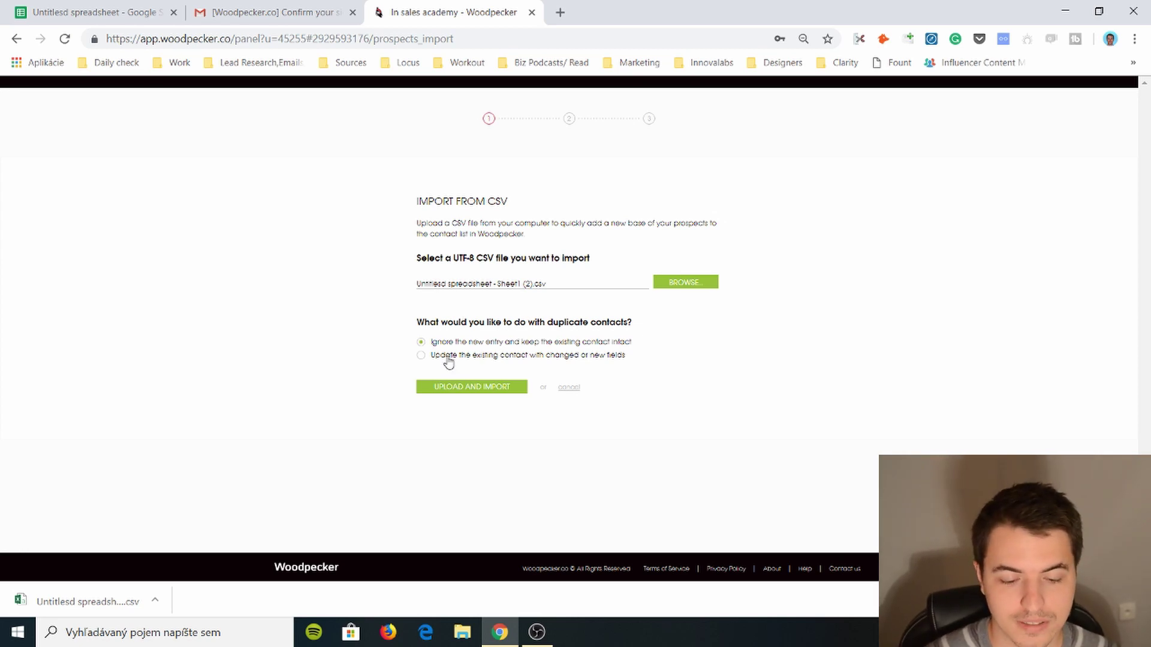
- Upload the CSV, map Custom comments to Snippet 1, ignore the first row, and import
left_click(471, 391)
scroll(689, 336, "down", 1)
left_click(515, 308)
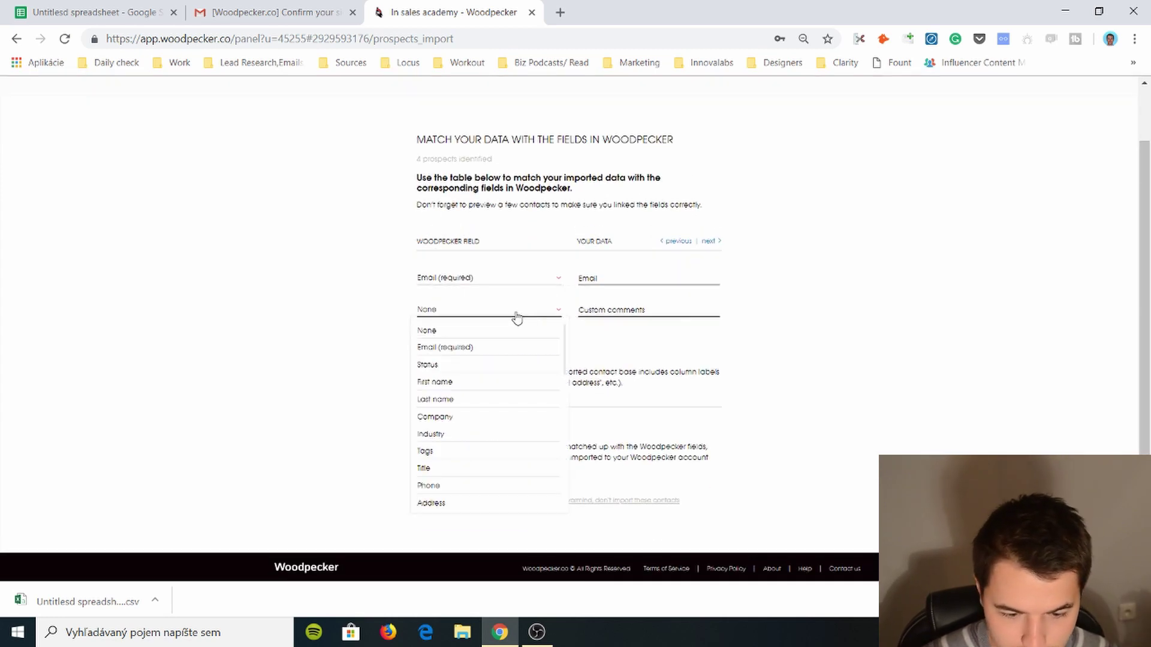
scroll(456, 419, "down", 4)
left_click(465, 439)
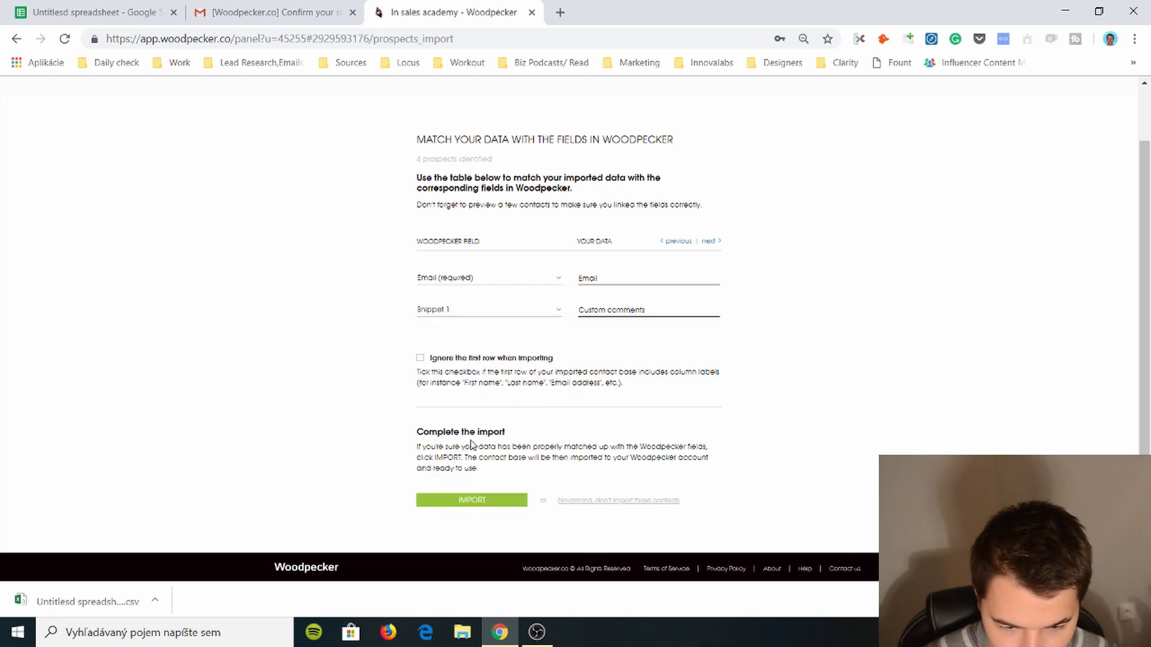
left_click(438, 363)
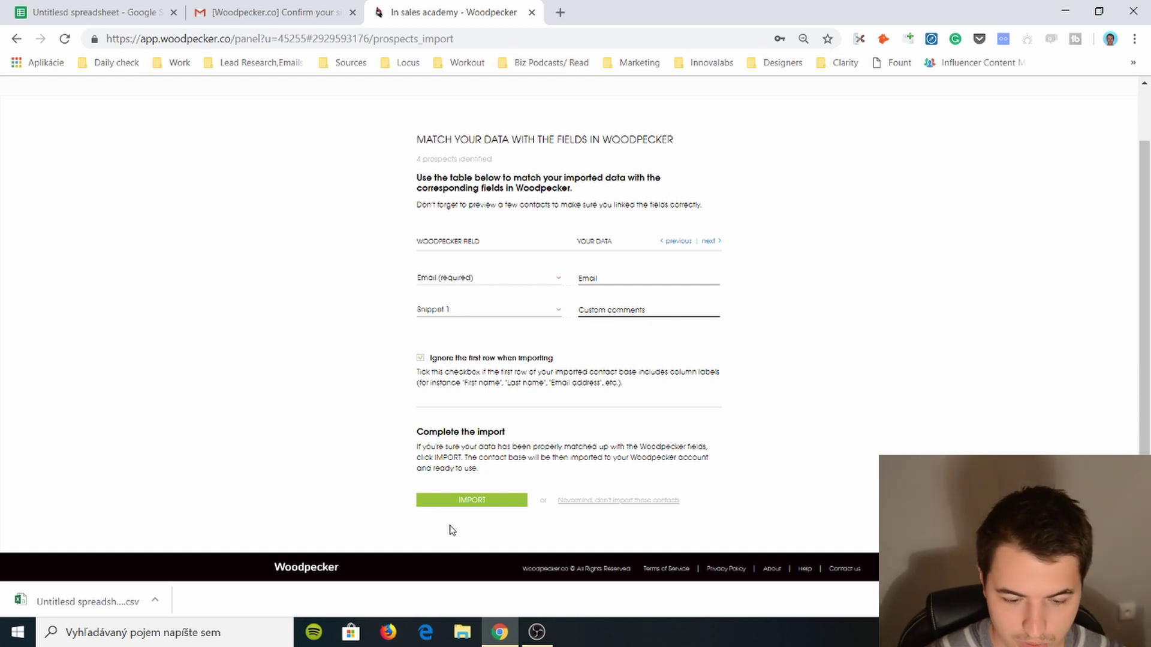
left_click(466, 506)
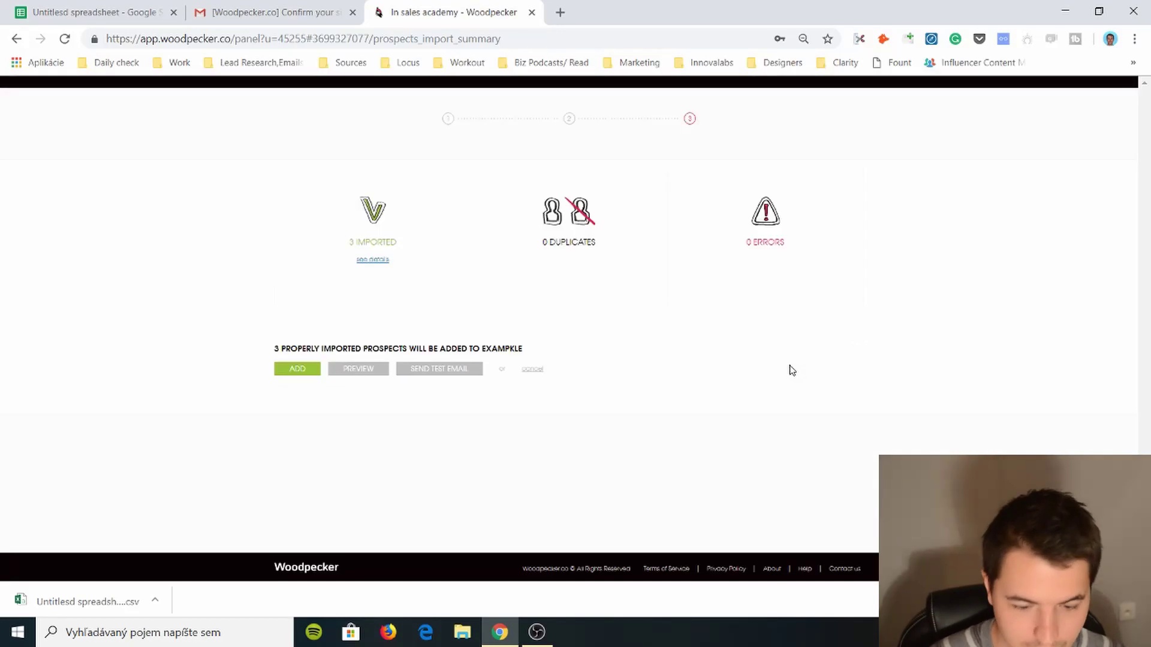
- Check the import summary's 0 duplicates and 0 errors, then list the imported prospects
triple_click(558, 238)
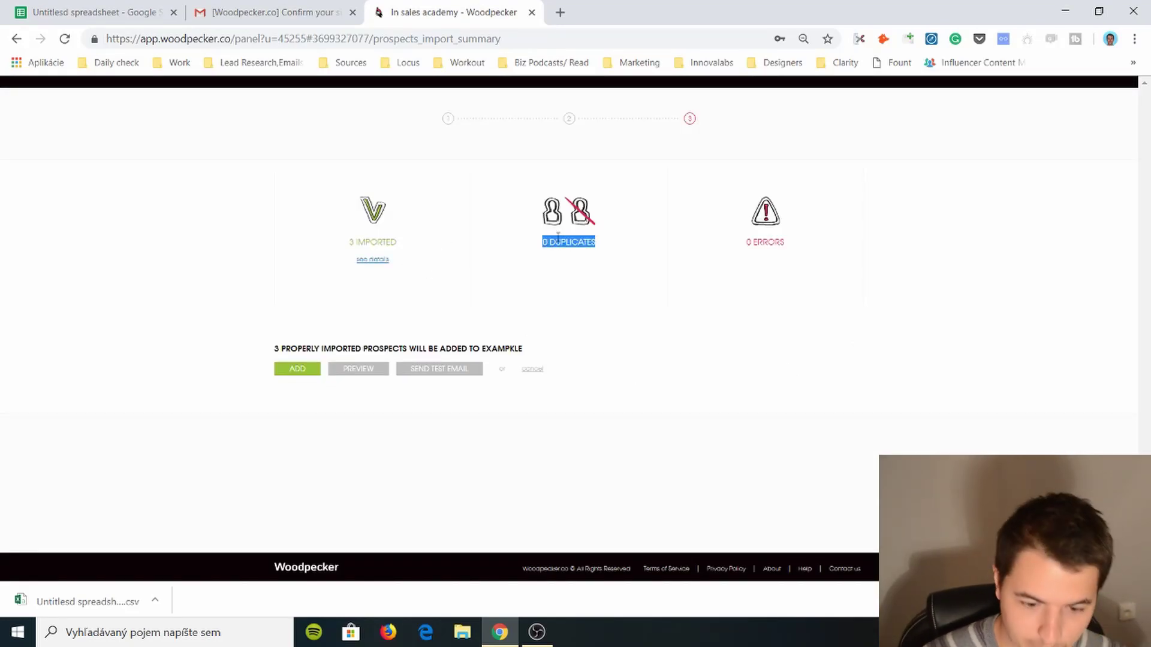
triple_click(779, 243)
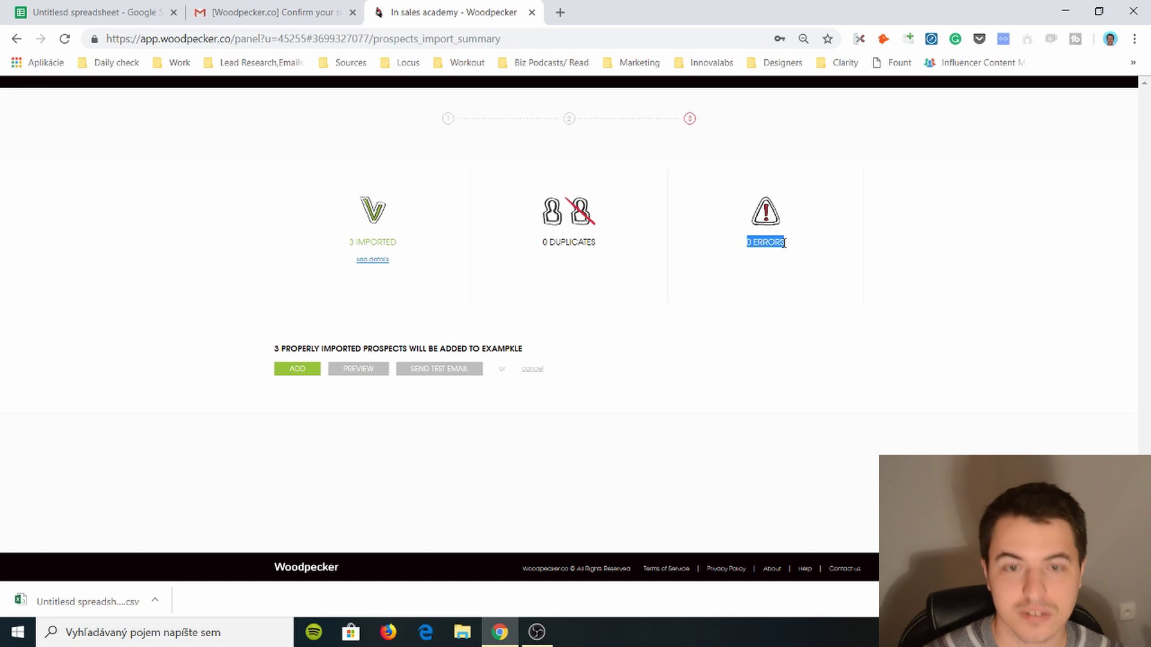
left_click(783, 244)
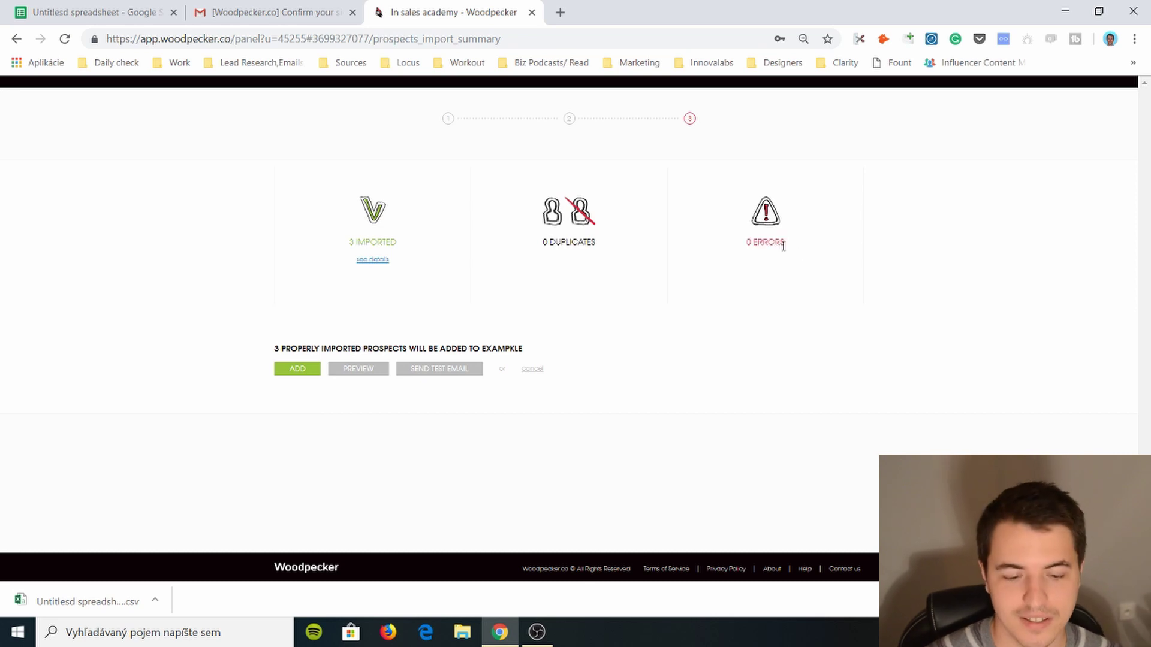
left_click(373, 259)
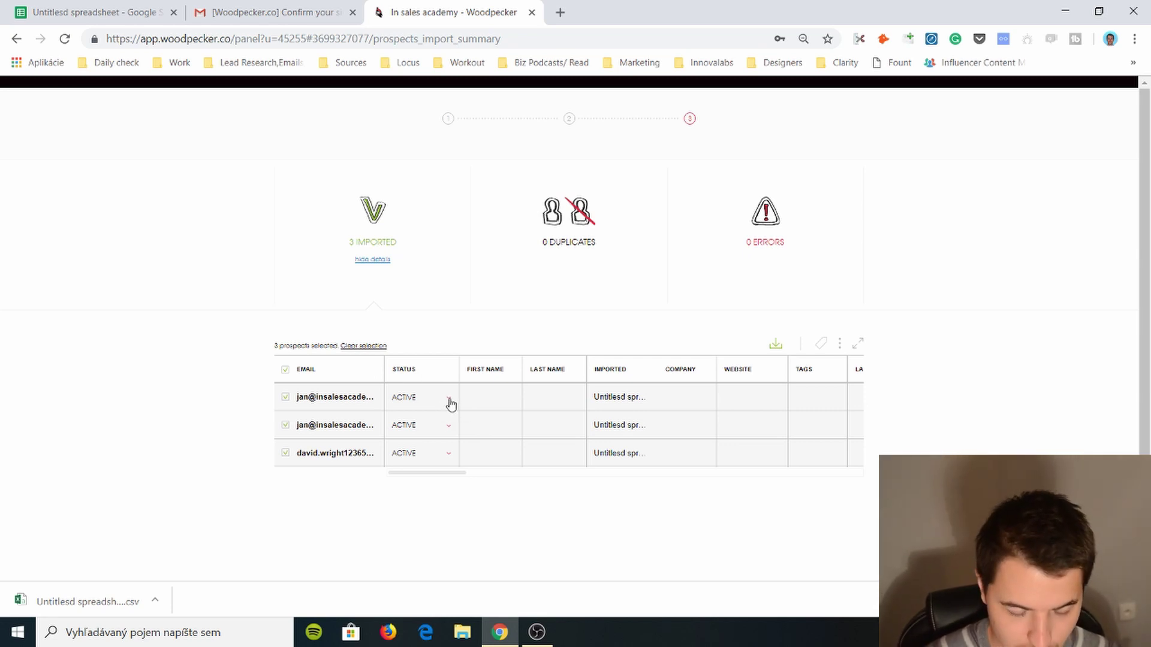
- Try REPLIED as the first prospect's status, then set it back to ACTIVE
left_click(449, 401)
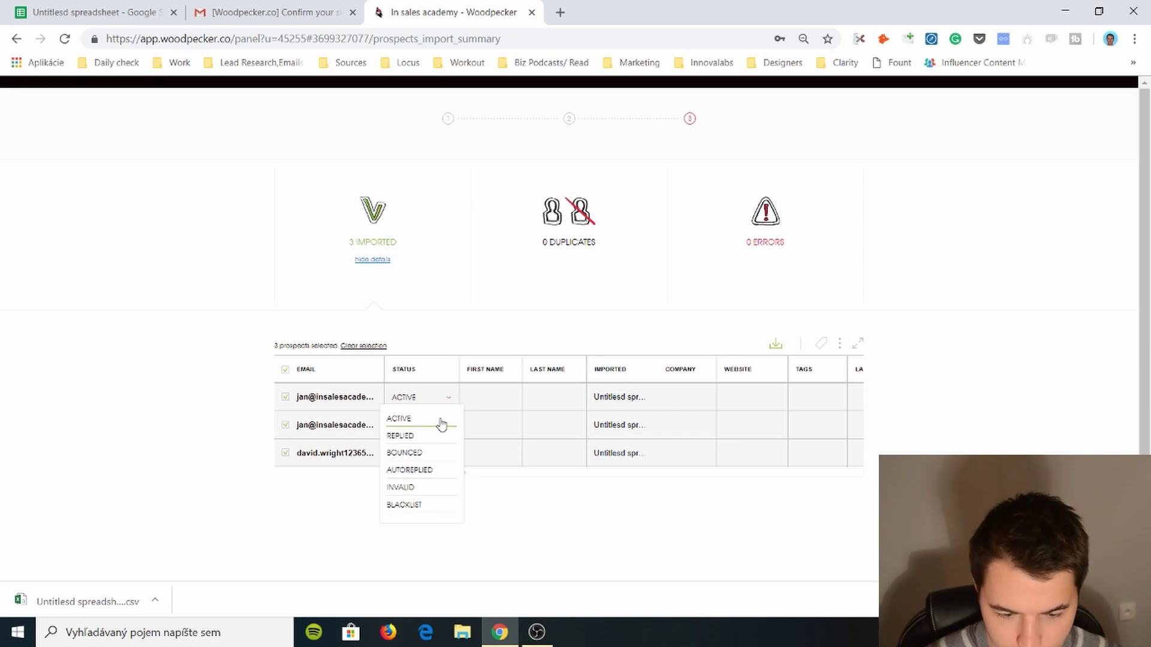
left_click(429, 441)
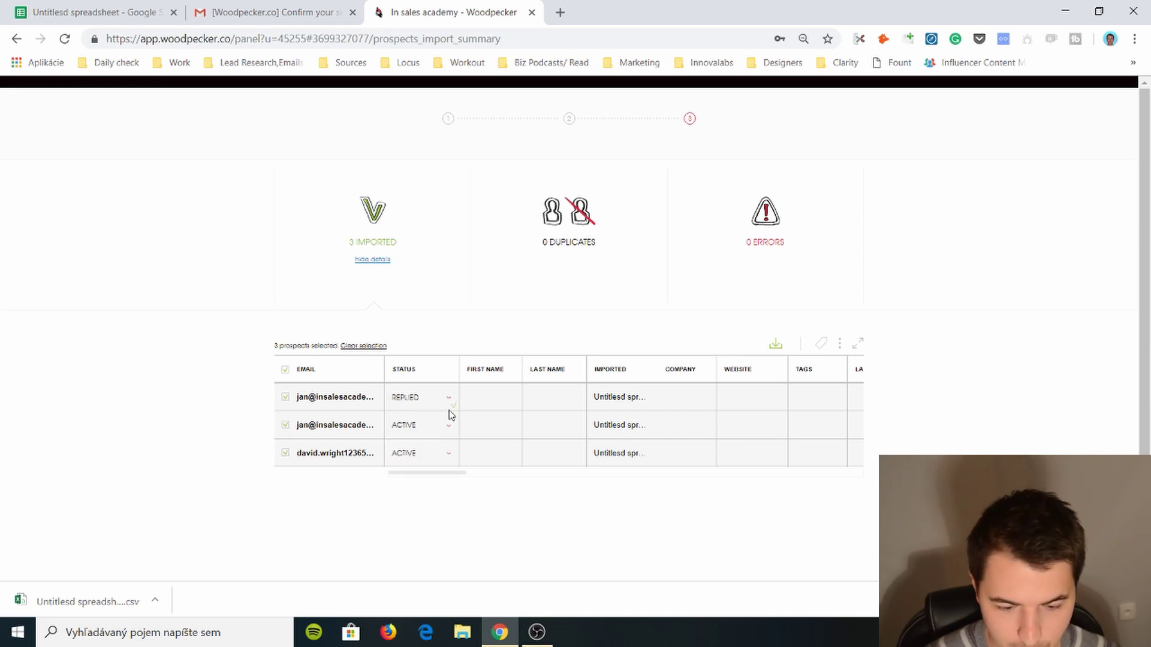
left_click(449, 400)
left_click(434, 418)
left_click(443, 405)
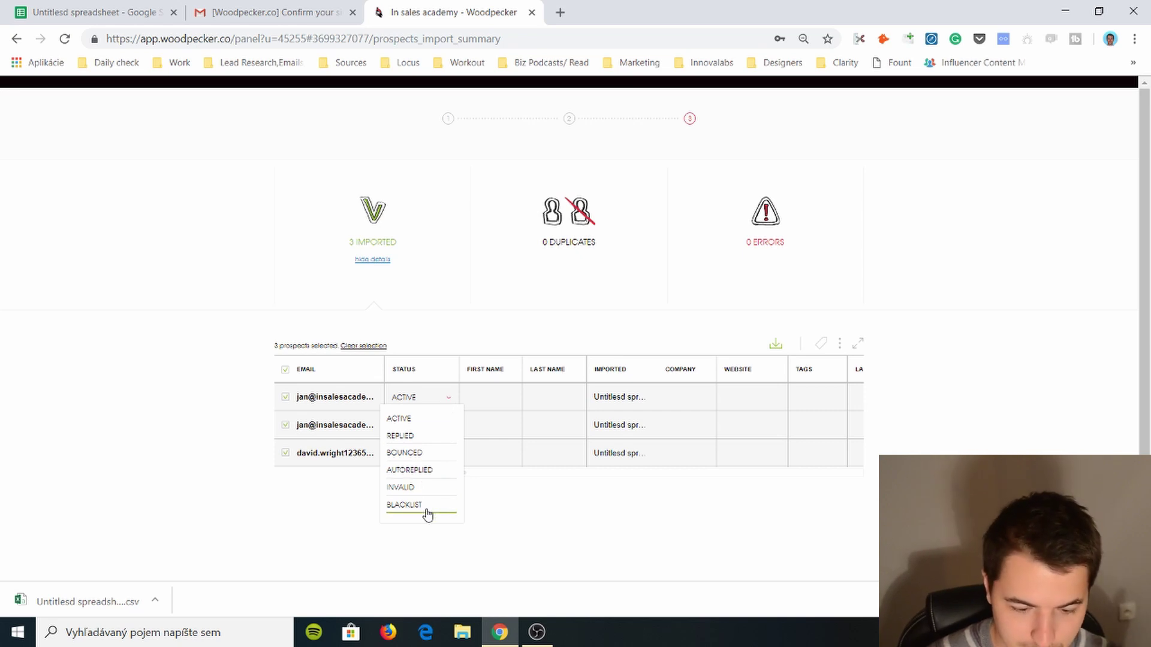
left_click(473, 335)
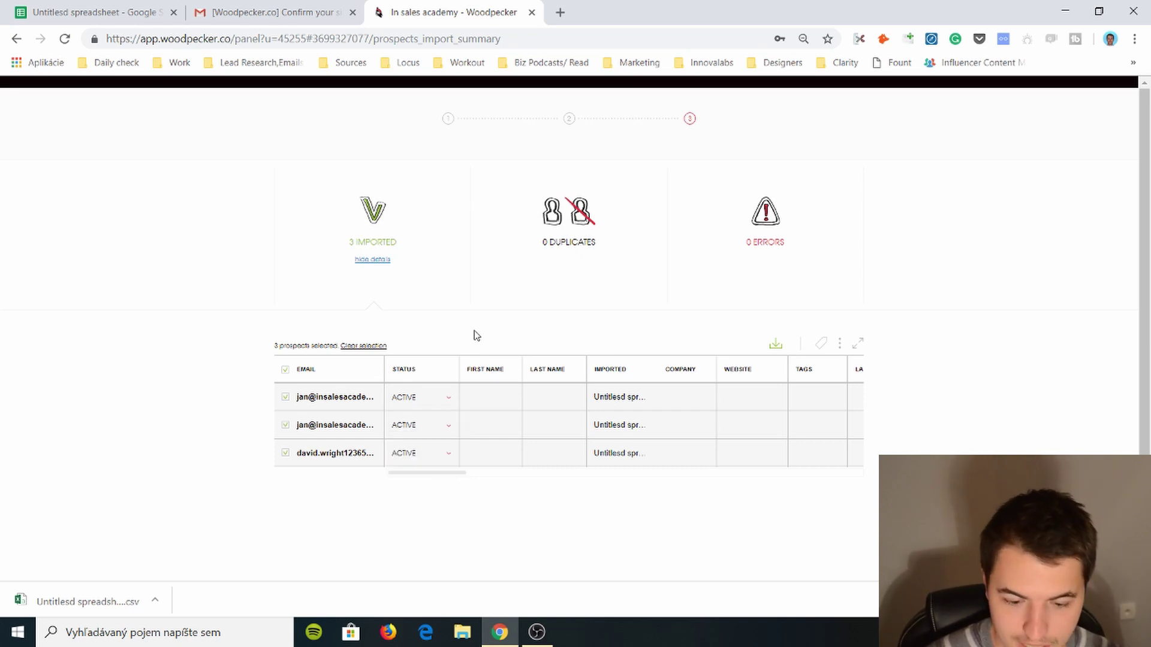
scroll(470, 427, "down", 2)
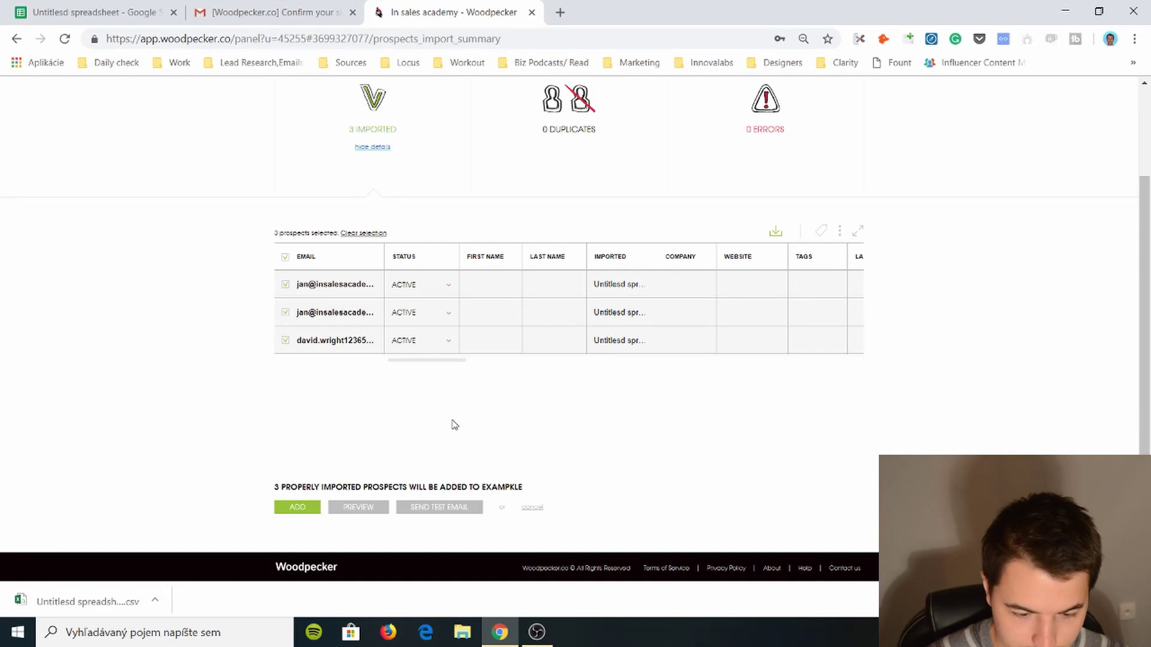
- Preview Email #1 and Email #2 with prospect data, checking the snippet text, then close the preview
left_click(359, 507)
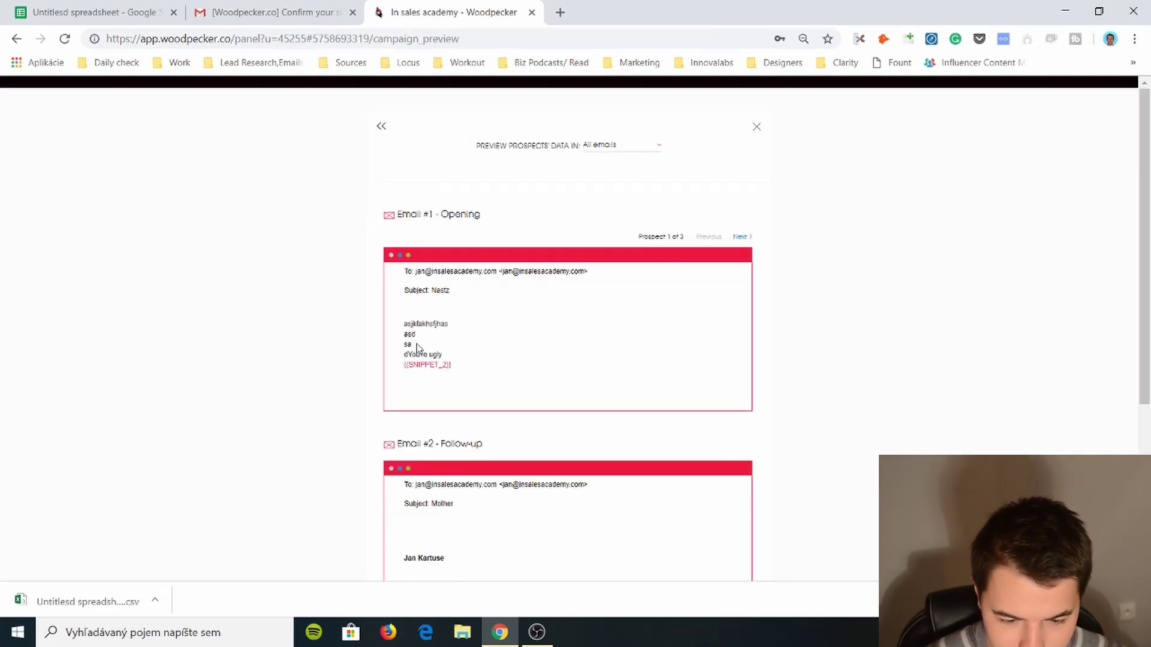
left_click_drag(418, 354, 436, 353)
scroll(439, 352, "down", 4)
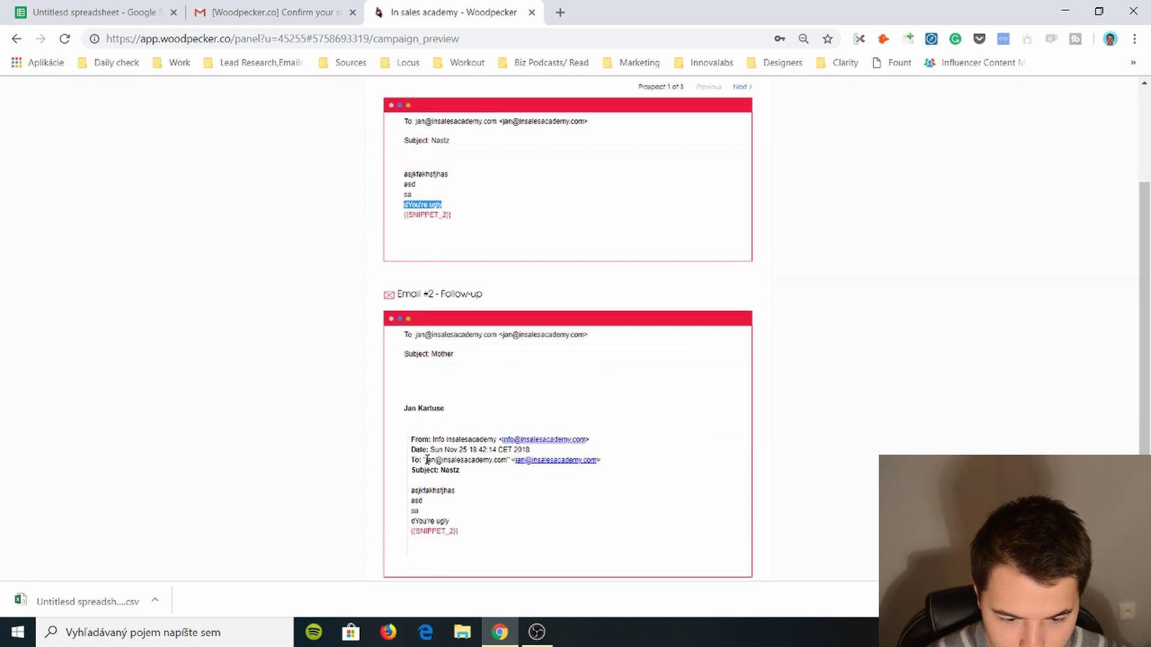
double_click(424, 448)
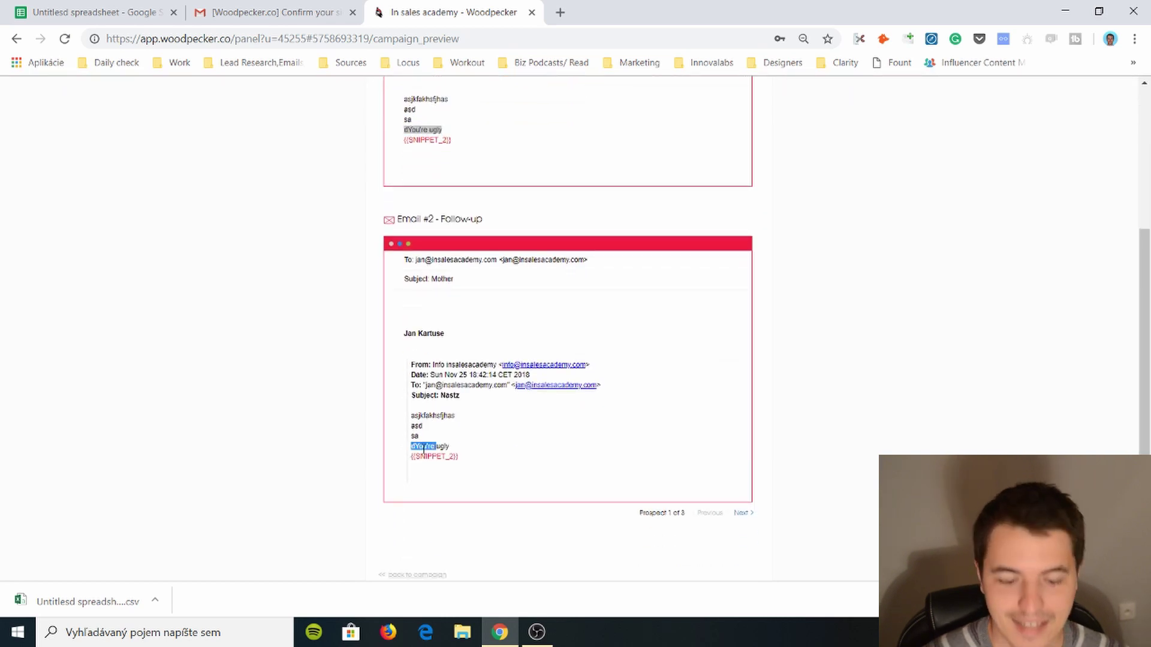
scroll(429, 458, "down", 1)
left_click_drag(411, 469, 413, 459)
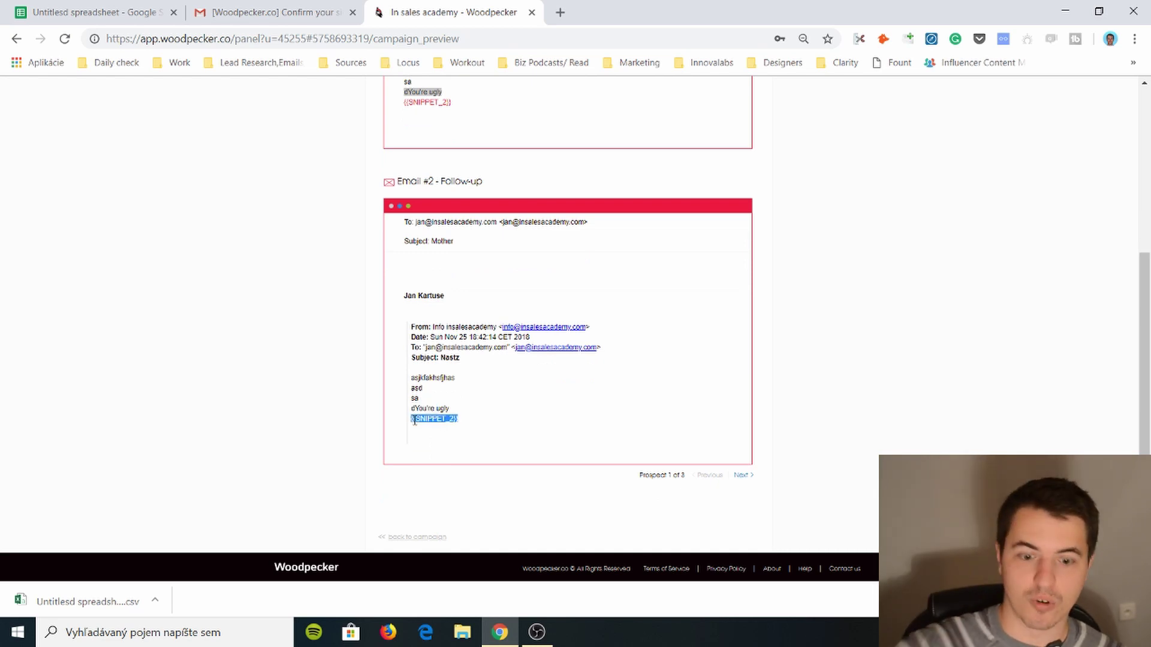
scroll(462, 374, "up", 4)
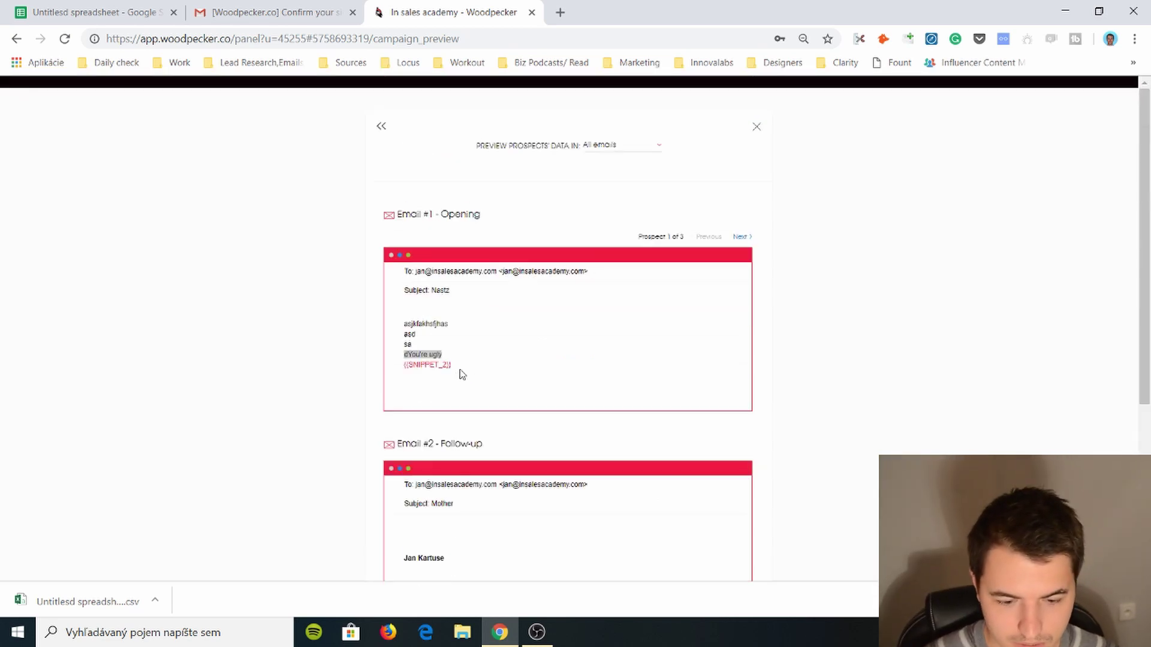
left_click(756, 128)
scroll(516, 423, "down", 2)
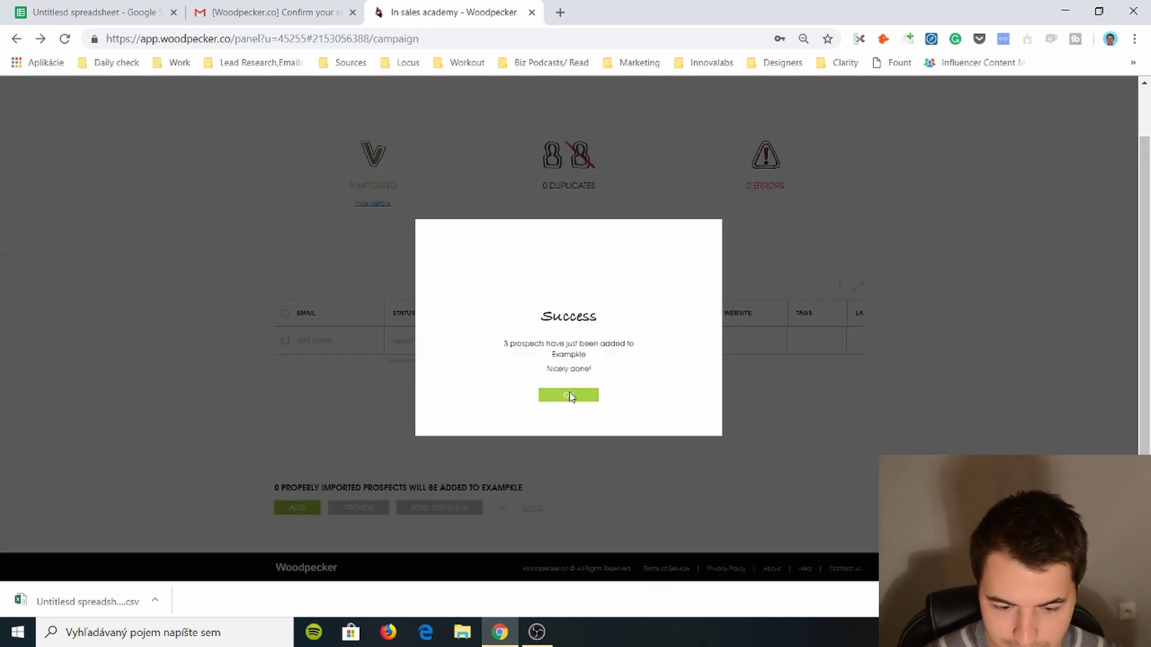
- Add the three imported prospects to the Examplke campaign
left_click(568, 393)
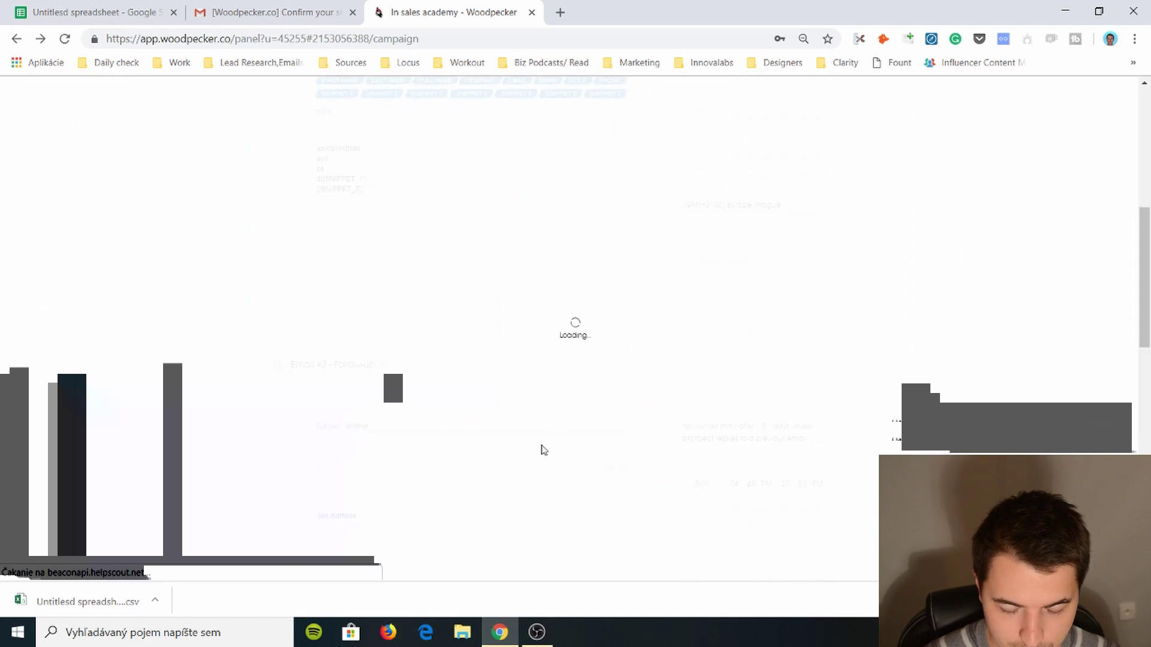
scroll(374, 419, "up", 5)
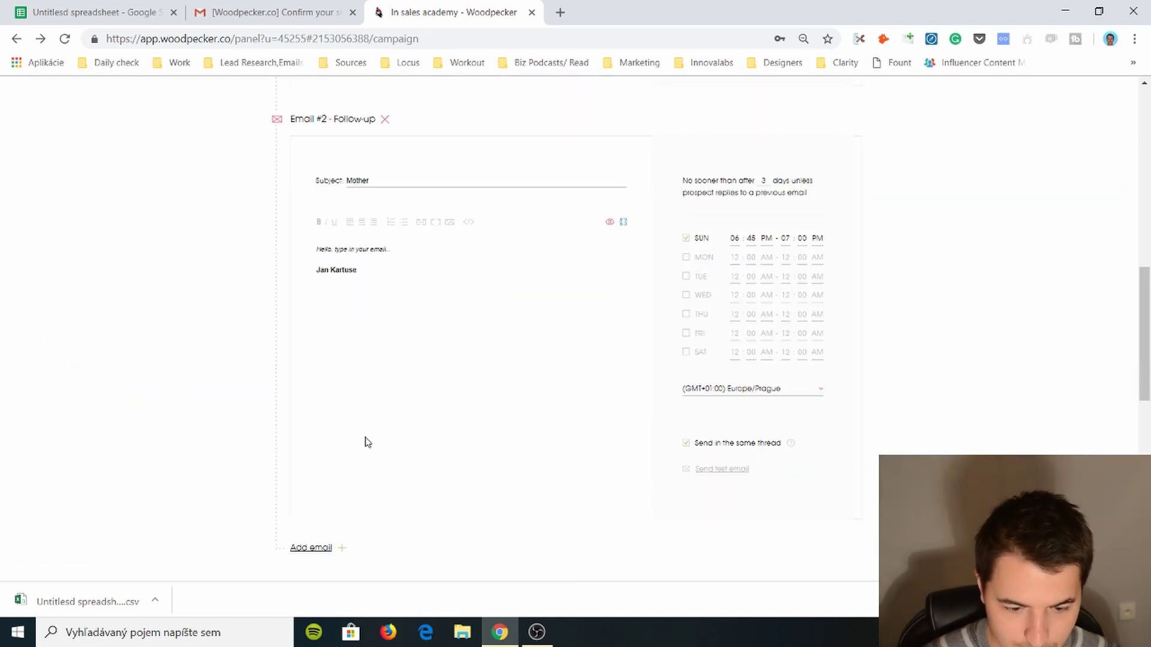
scroll(407, 438, "down", 6)
scroll(452, 424, "up", 9)
scroll(475, 326, "down", 7)
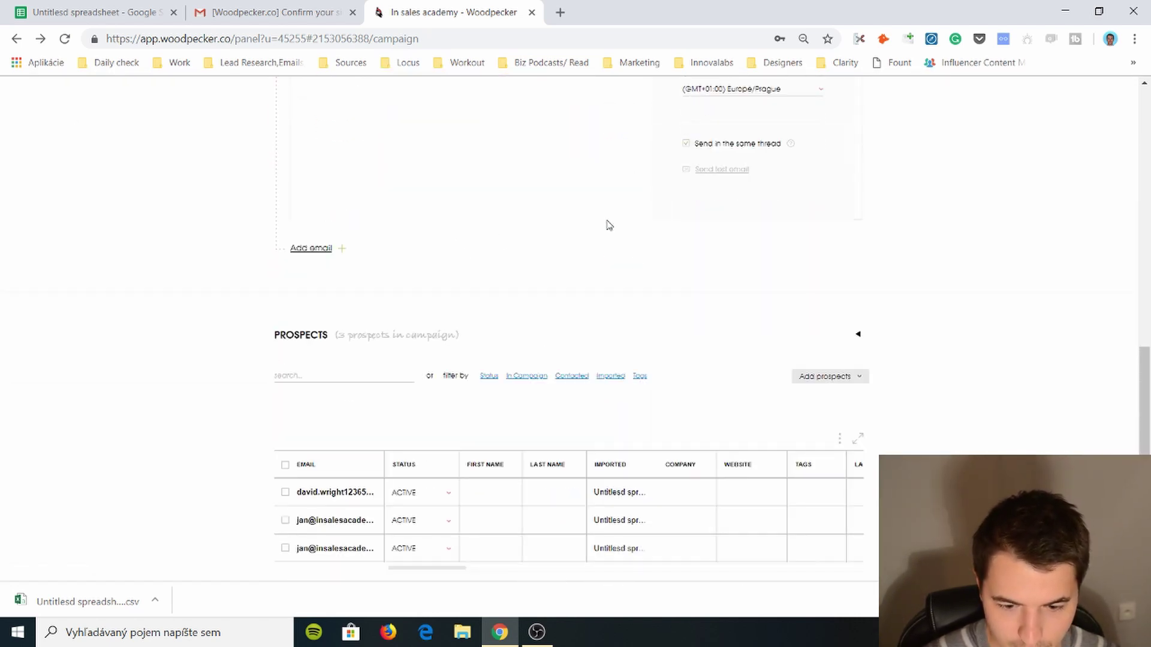
scroll(599, 269, "down", 5)
scroll(419, 264, "up", 7)
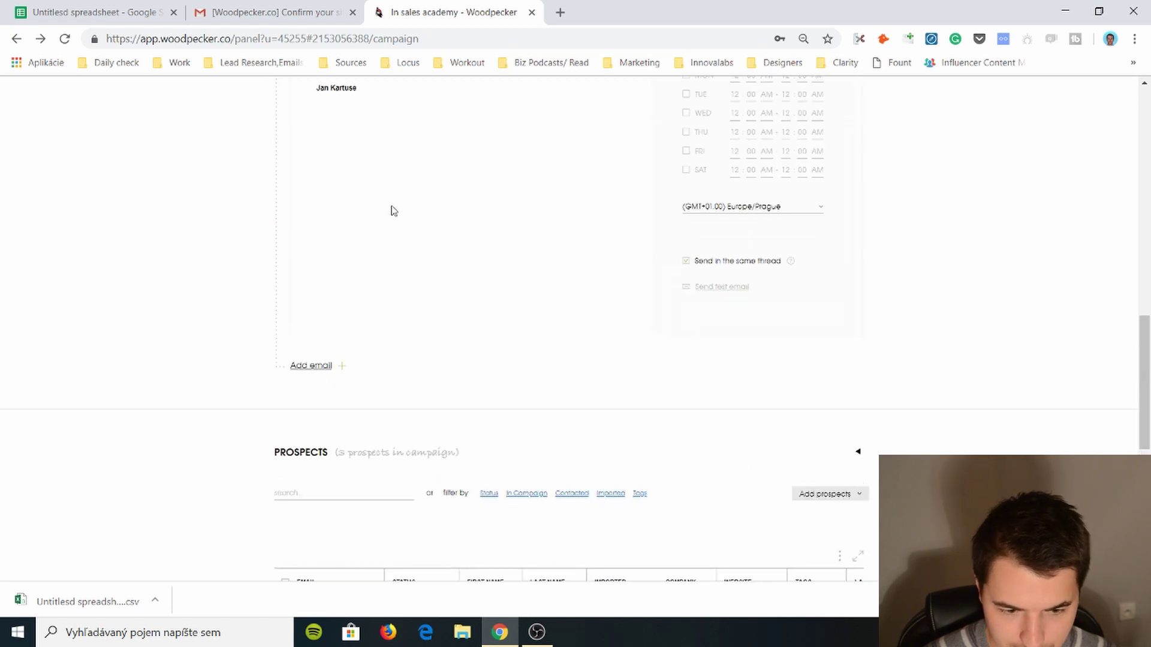
scroll(395, 234, "down", 7)
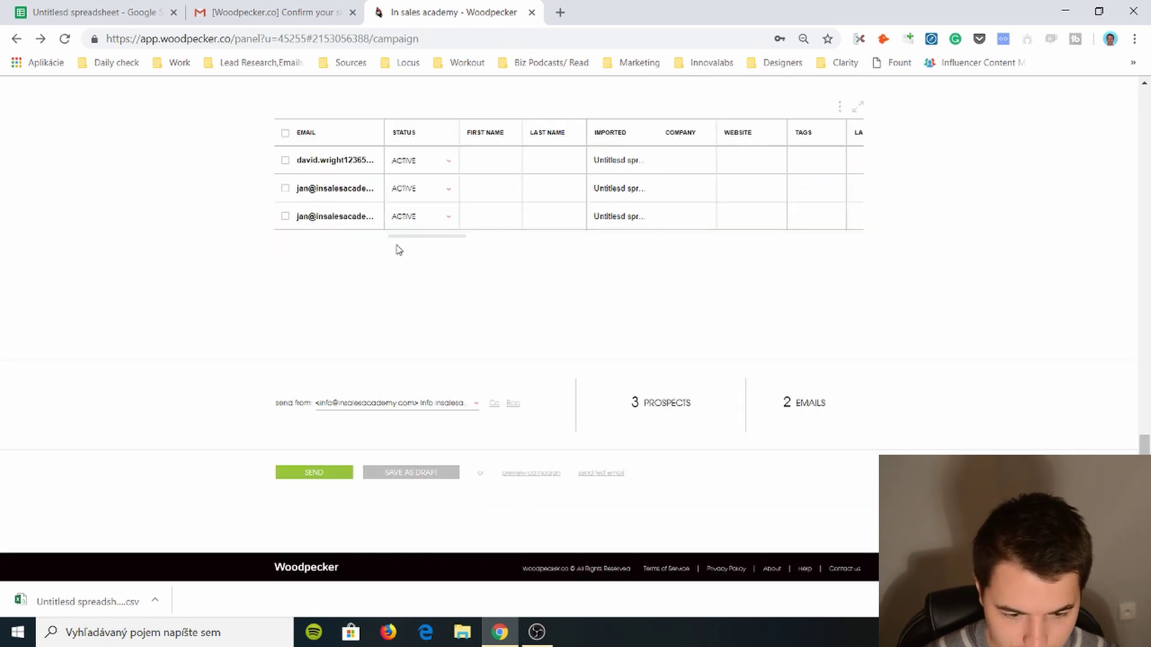
- Choose the company info account as the campaign's sender
left_click(434, 407)
left_click(411, 441)
scroll(442, 461, "up", 15)
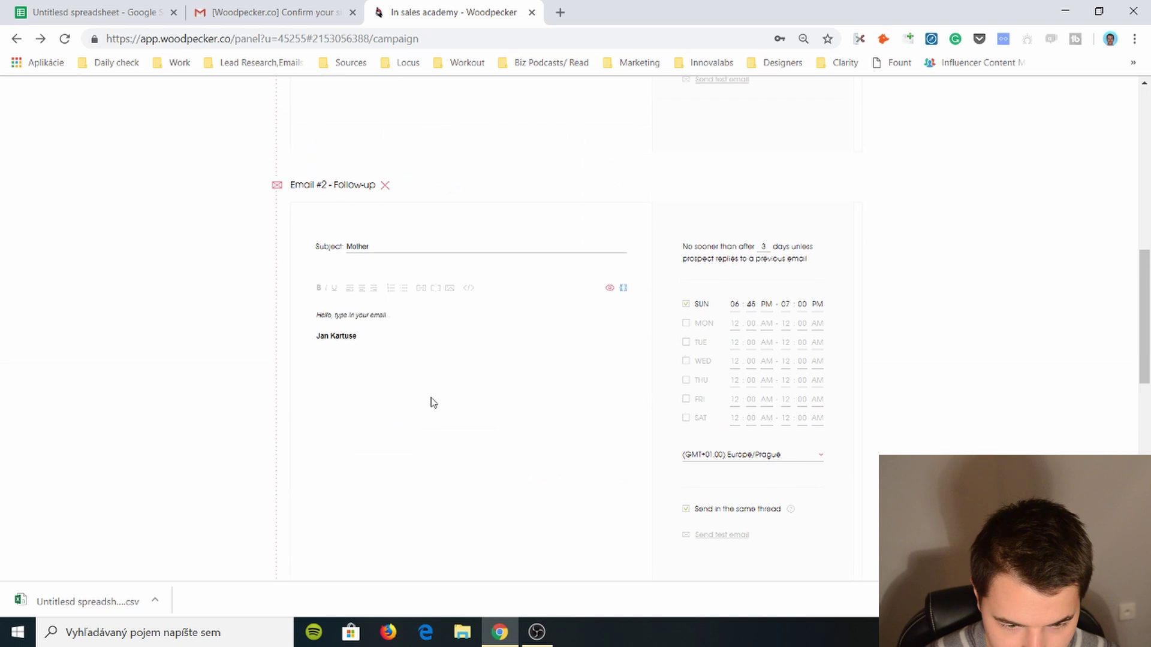
scroll(442, 461, "down", 15)
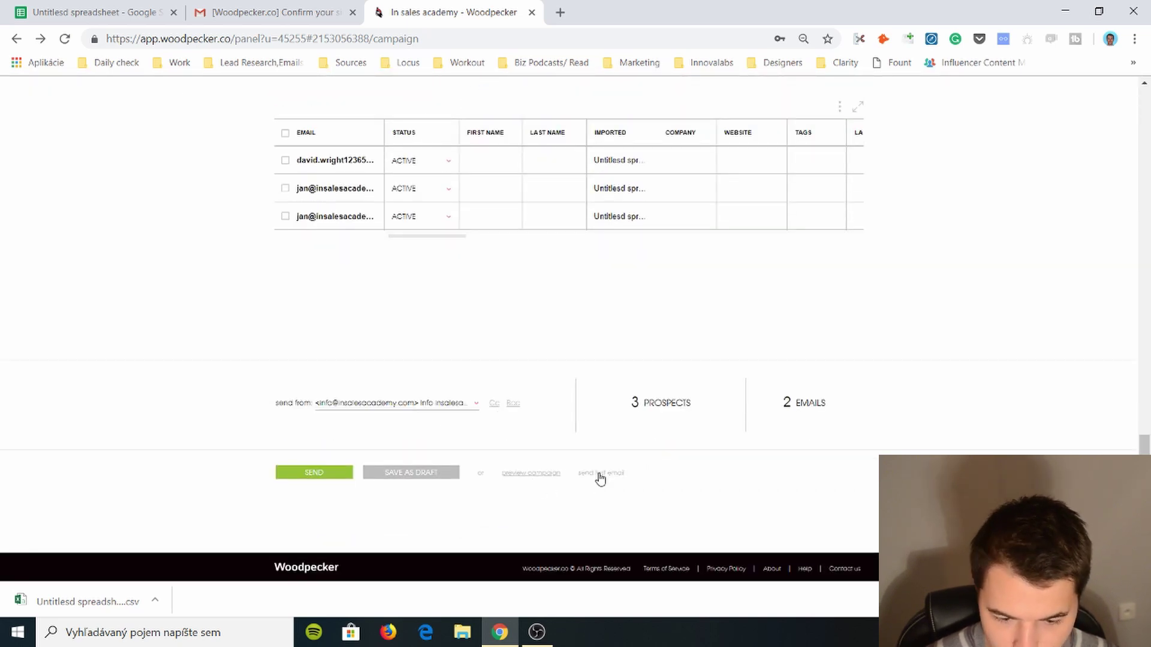
- Attempt to send, then type 'sdabasbdljasd s' as the follow-up email's body
left_click(347, 478)
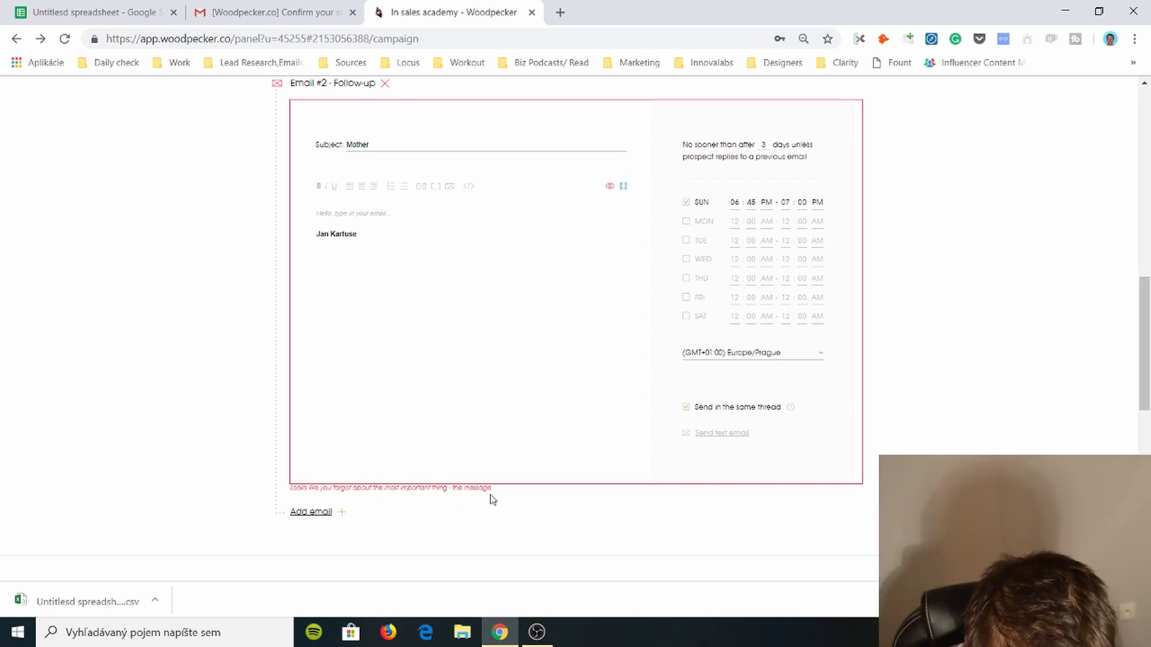
left_click(513, 314)
type("sdabasbdlj")
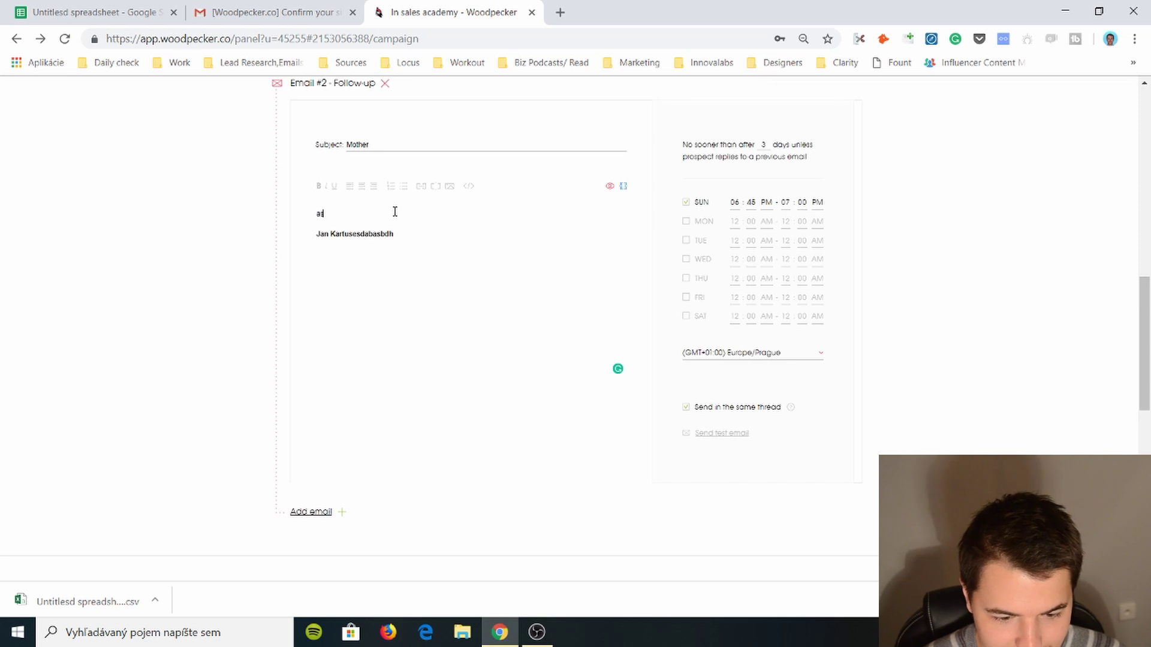
type("asd sad")
scroll(440, 326, "down", 8)
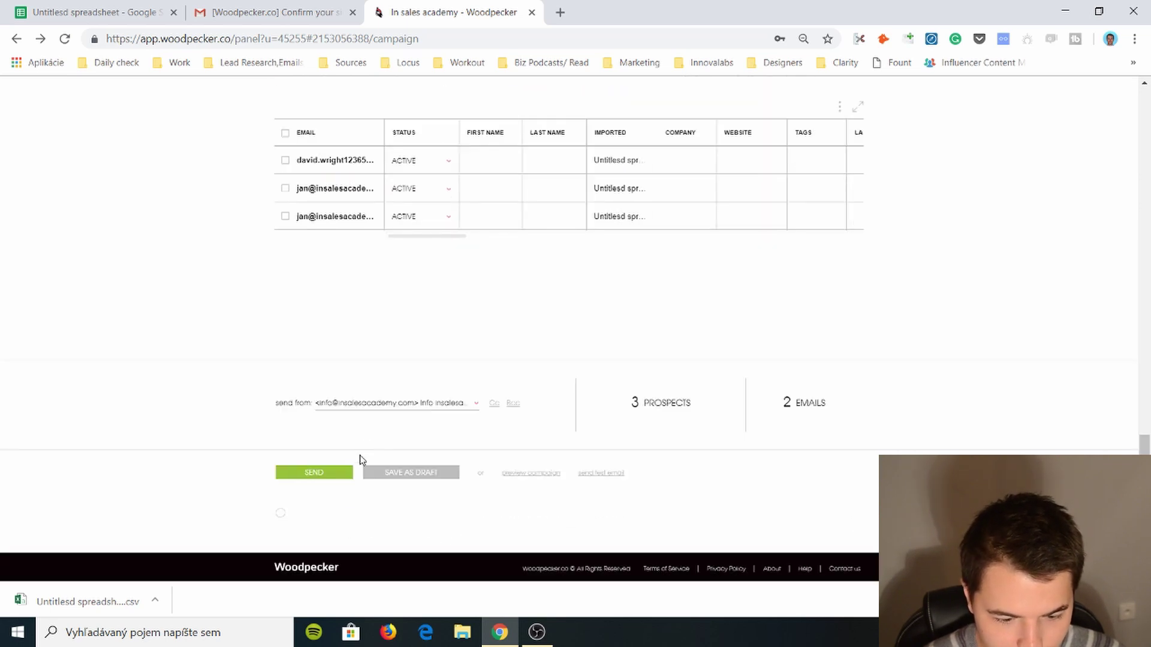
- Launch the Exampkle campaign and confirm the Success message
left_click(319, 473)
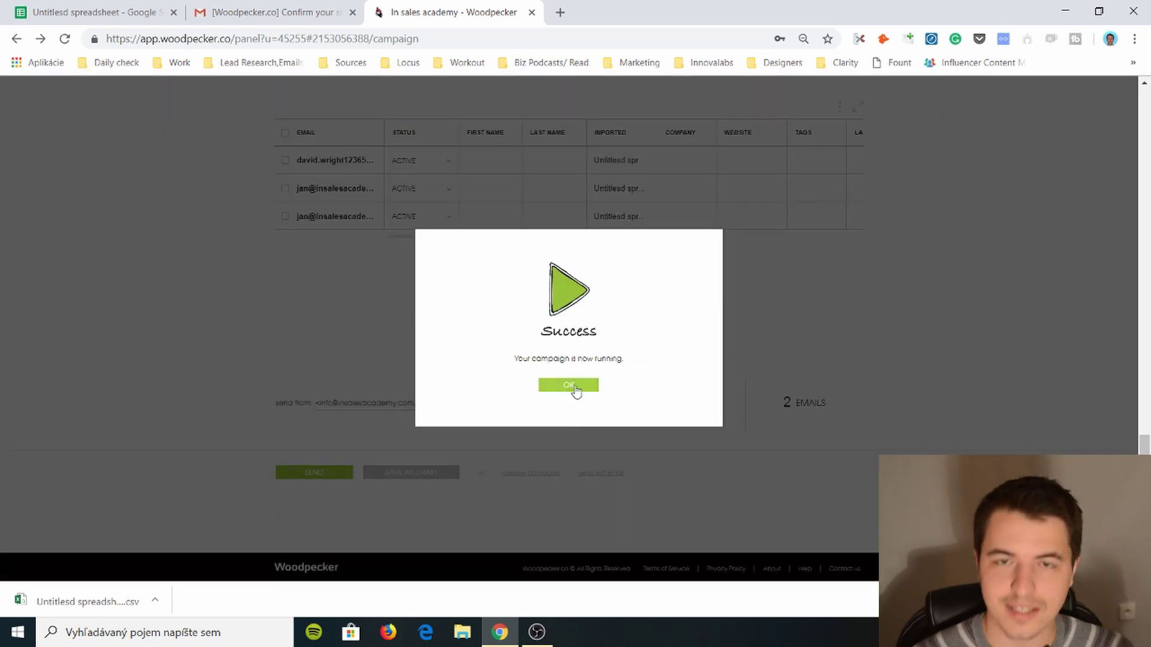
left_click(569, 385)
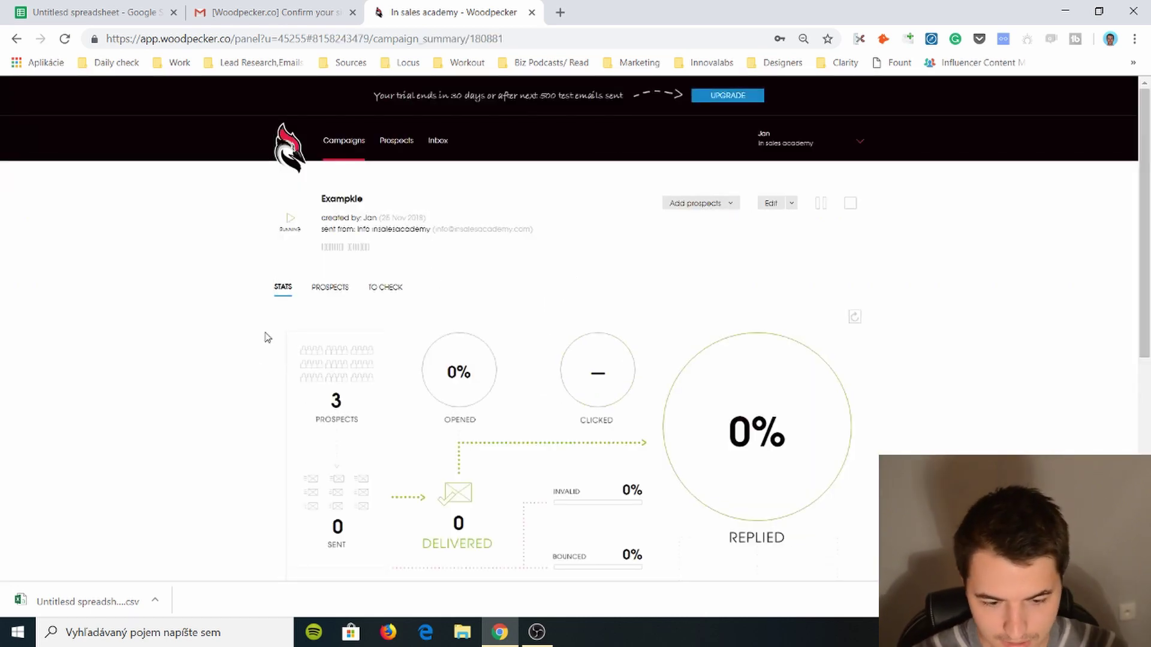
scroll(267, 336, "down", 1)
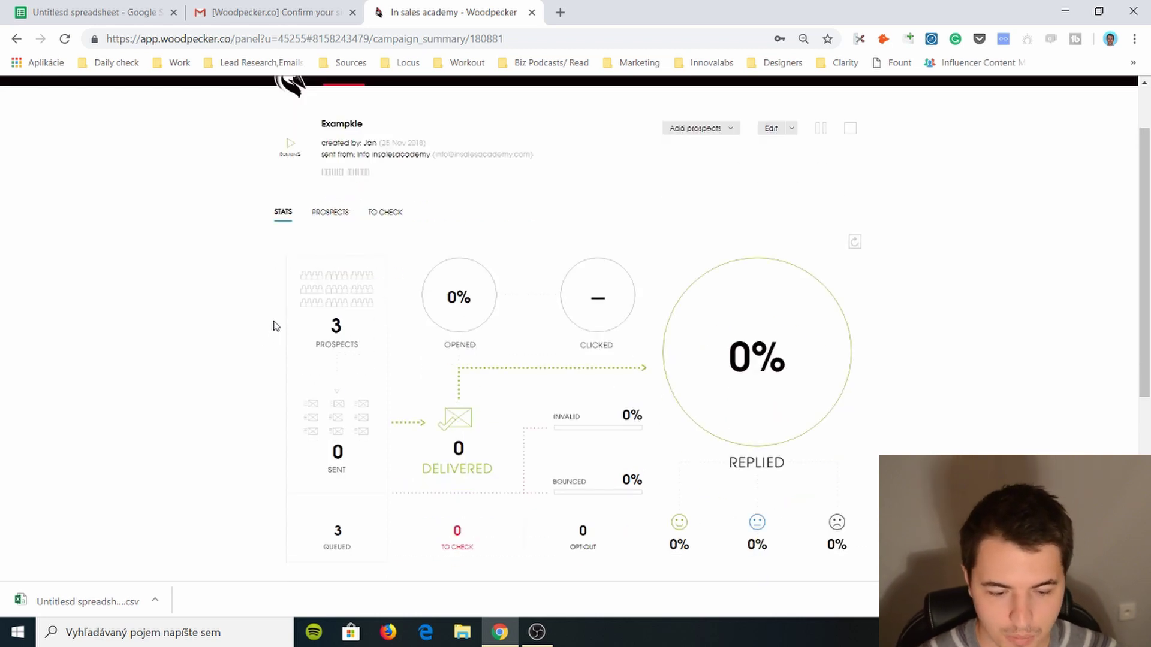
- Review the campaign's REPLIED and OPENED prospects, then the STATS and TO CHECK views
left_click(825, 352)
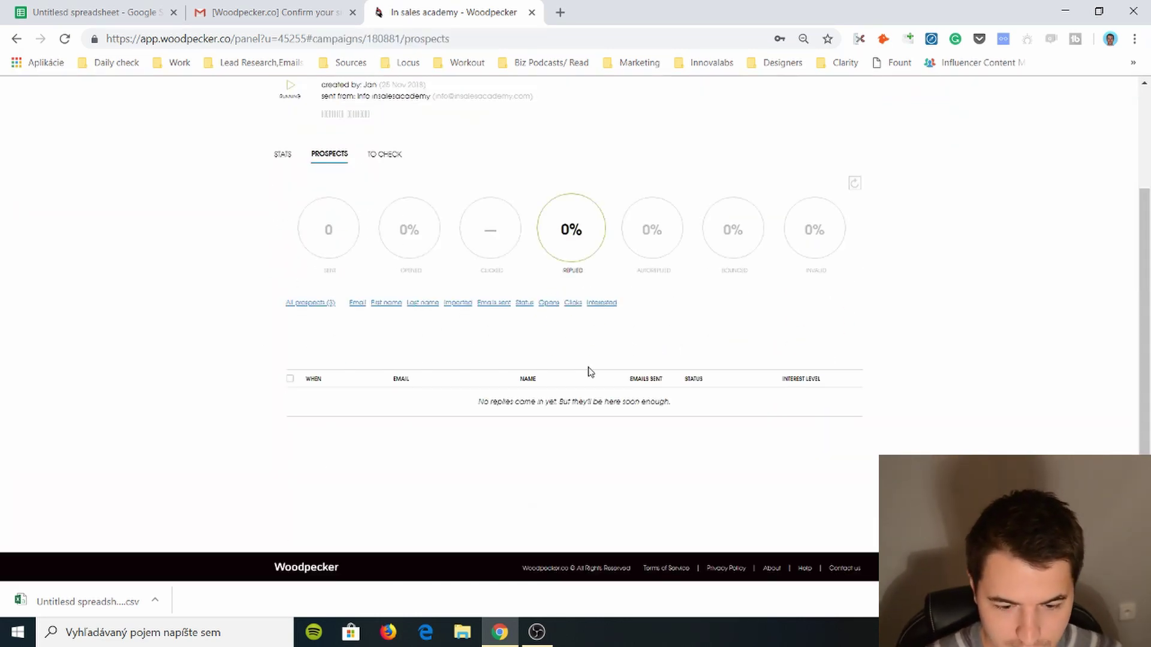
scroll(455, 365, "up", 2)
left_click(431, 336)
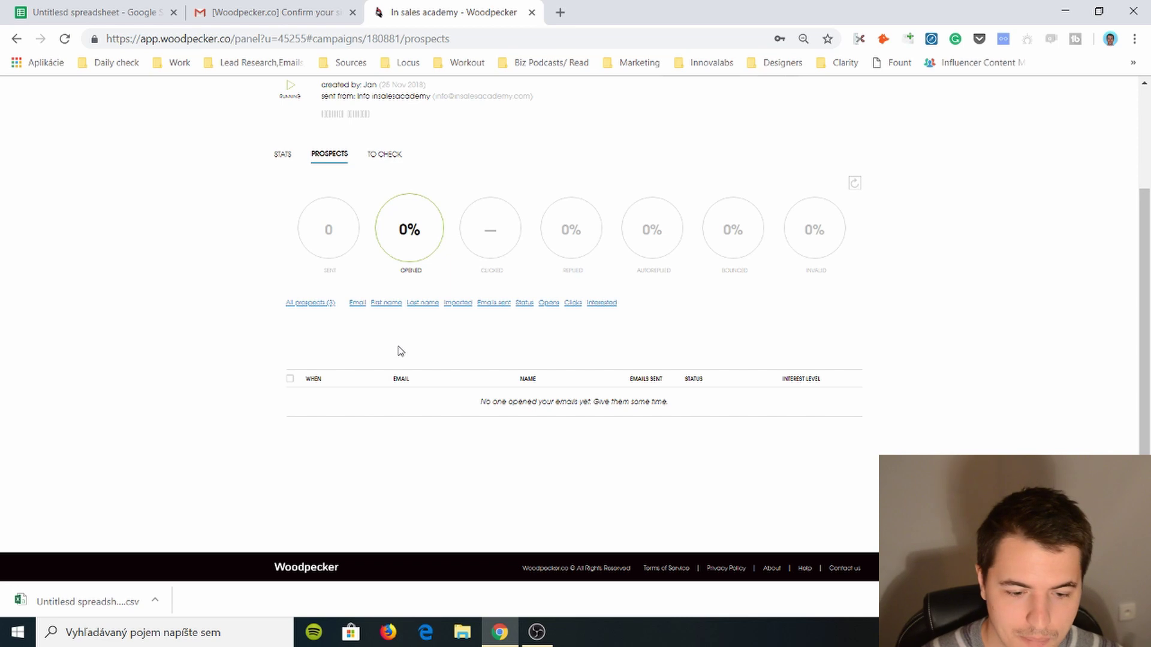
scroll(401, 351, "up", 2)
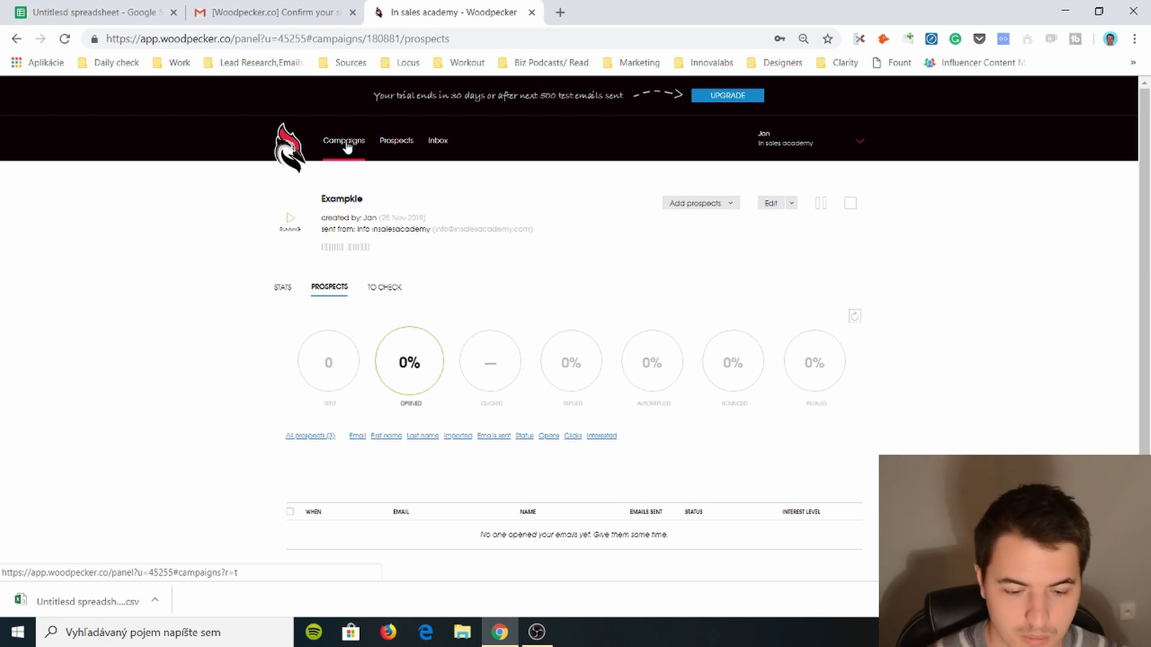
left_click(284, 289)
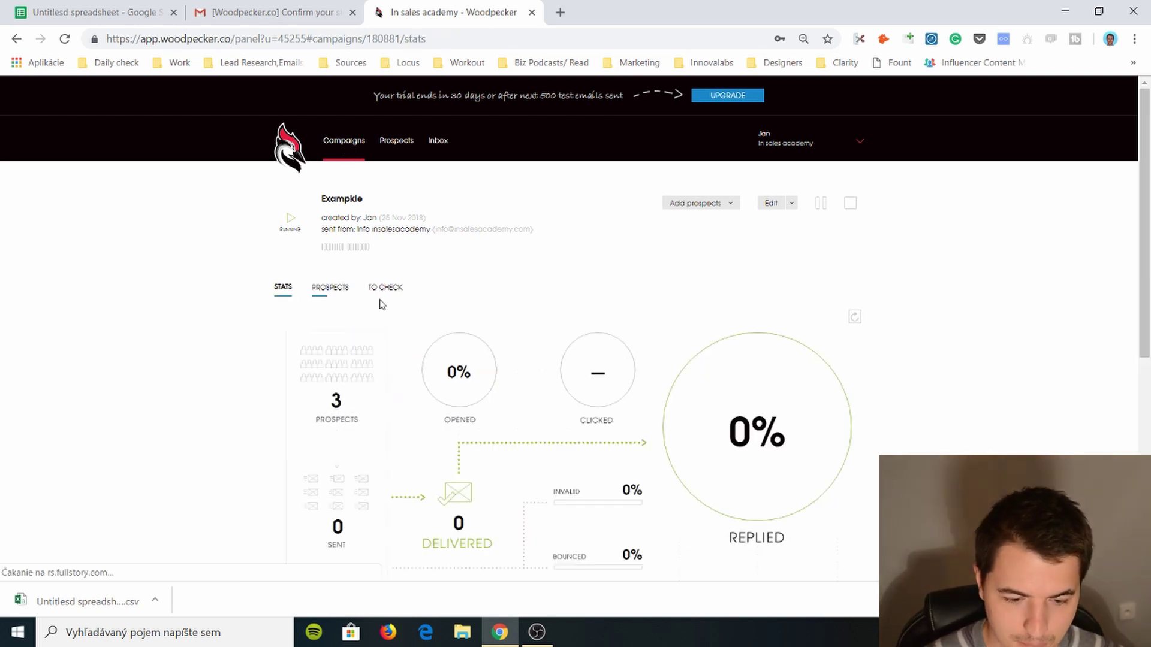
left_click(385, 288)
scroll(385, 311, "down", 1)
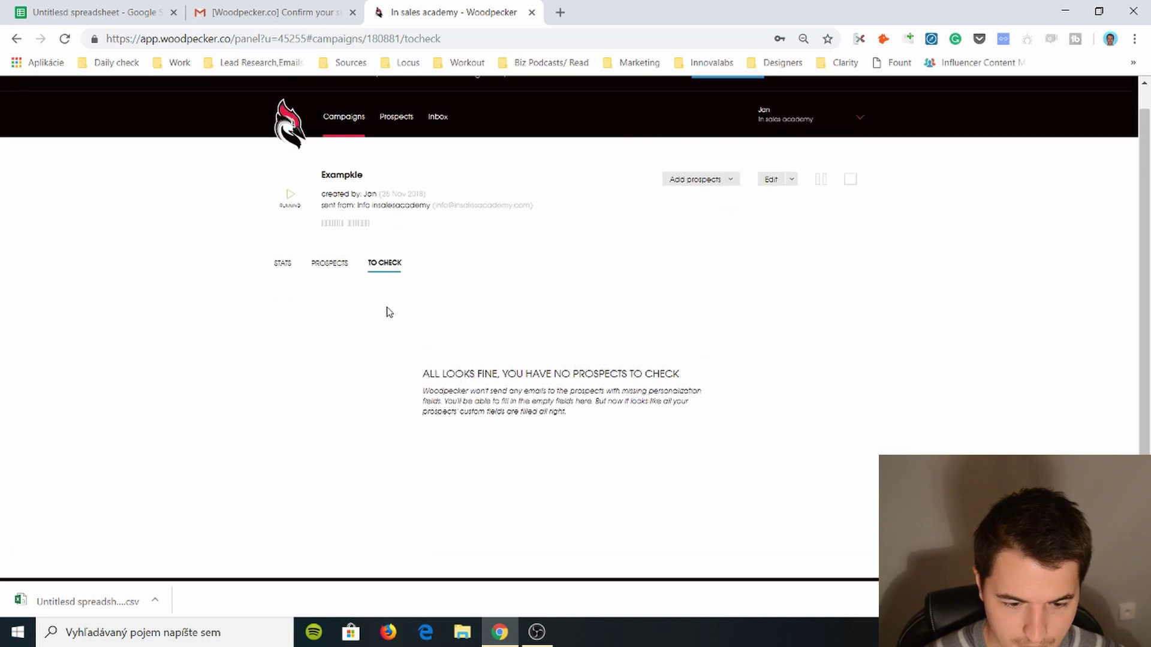
- Return to the Campaigns list and glance at Exampkle's extra actions and the status filter
scroll(384, 288, "up", 1)
left_click(354, 143)
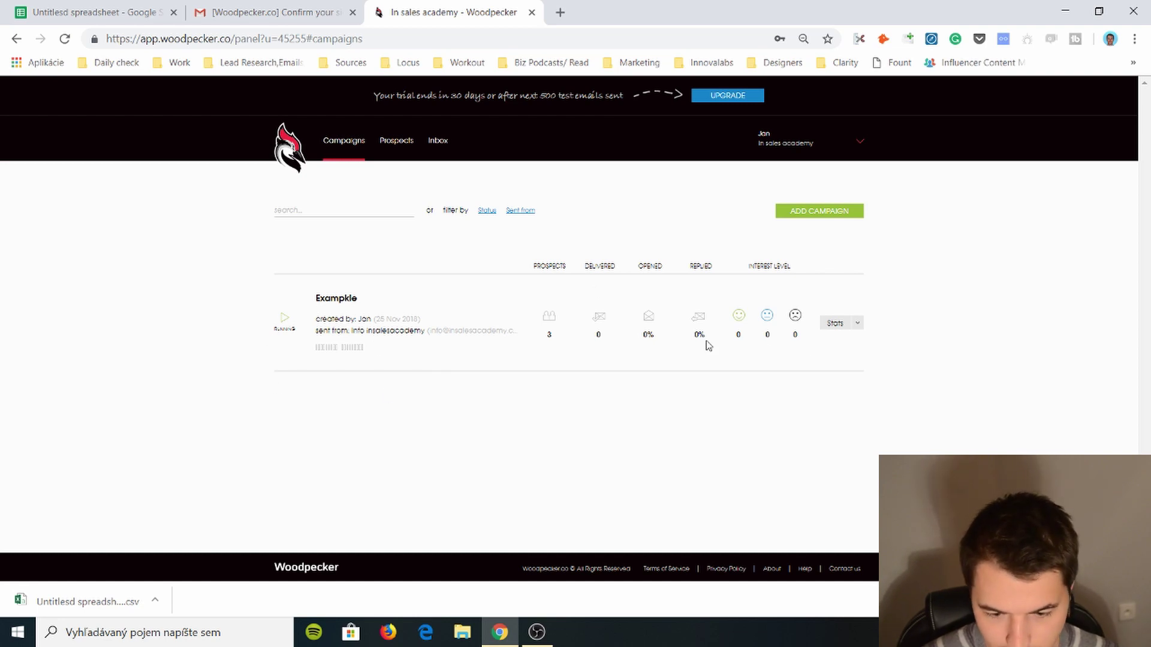
left_click(857, 324)
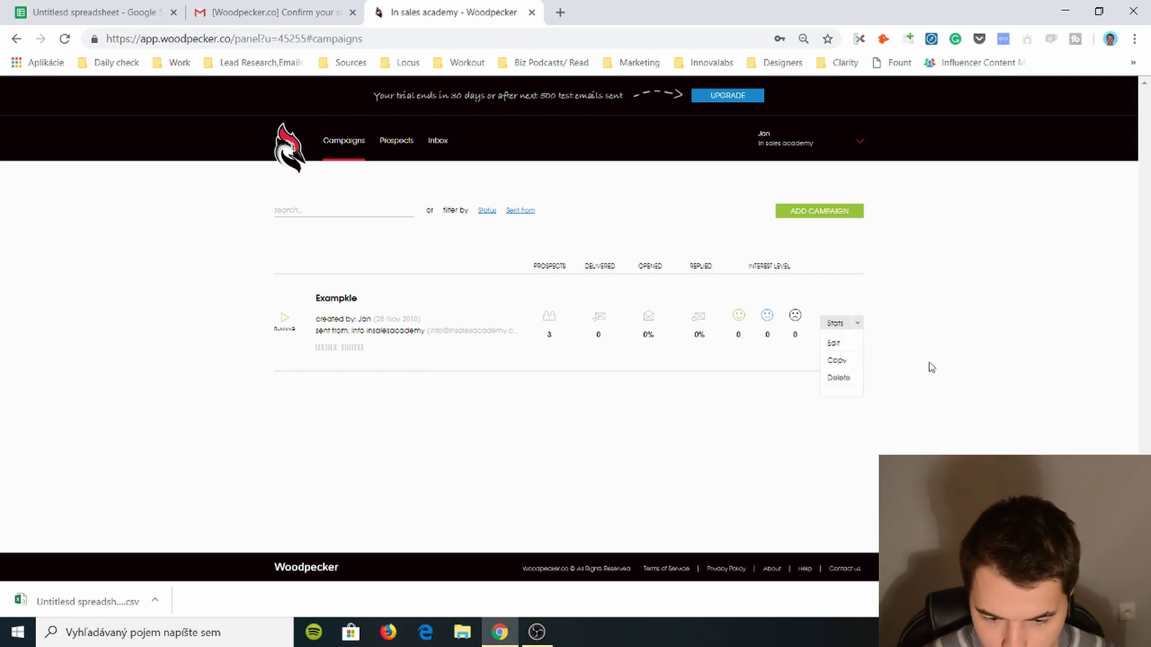
left_click(833, 328)
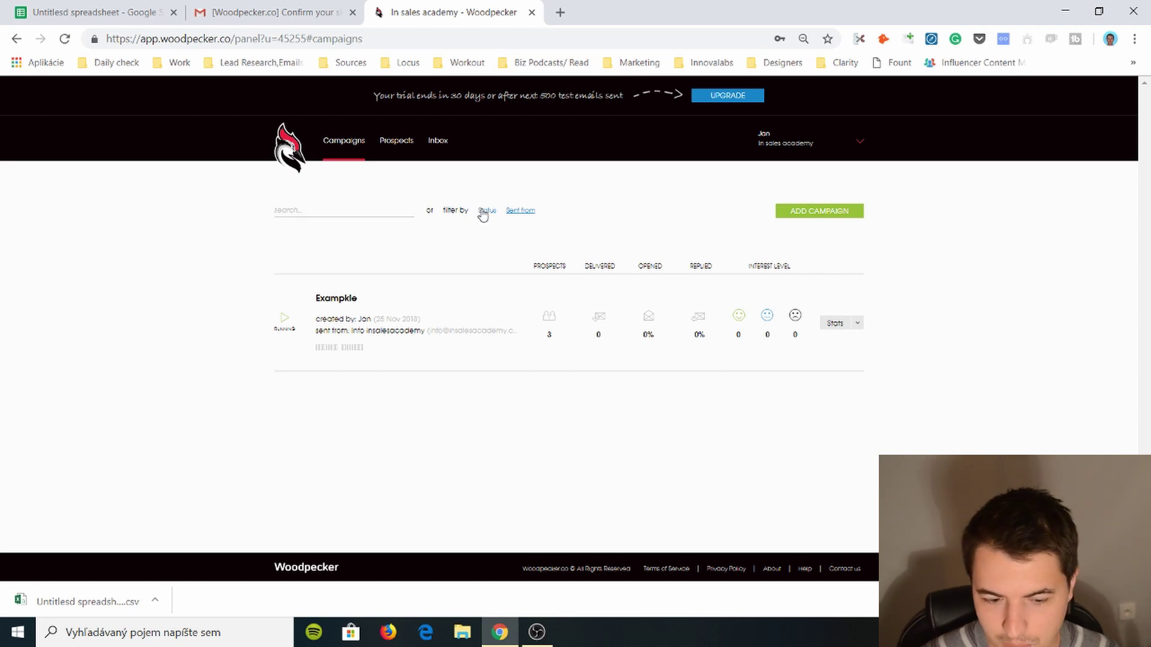
left_click(484, 211)
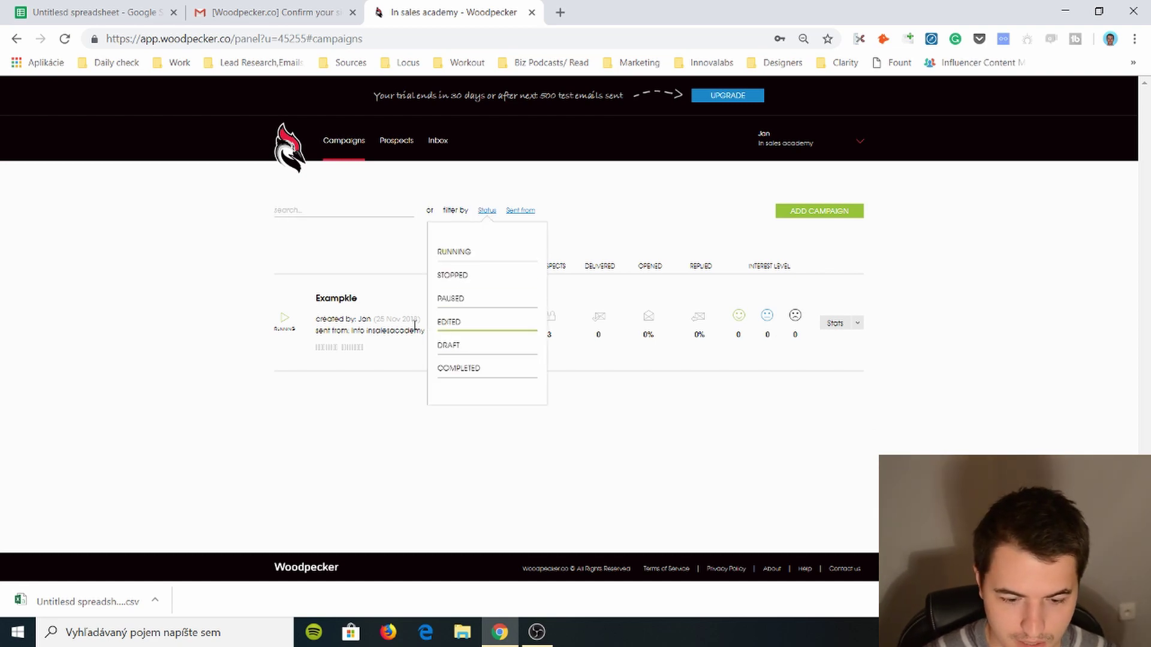
left_click(318, 252)
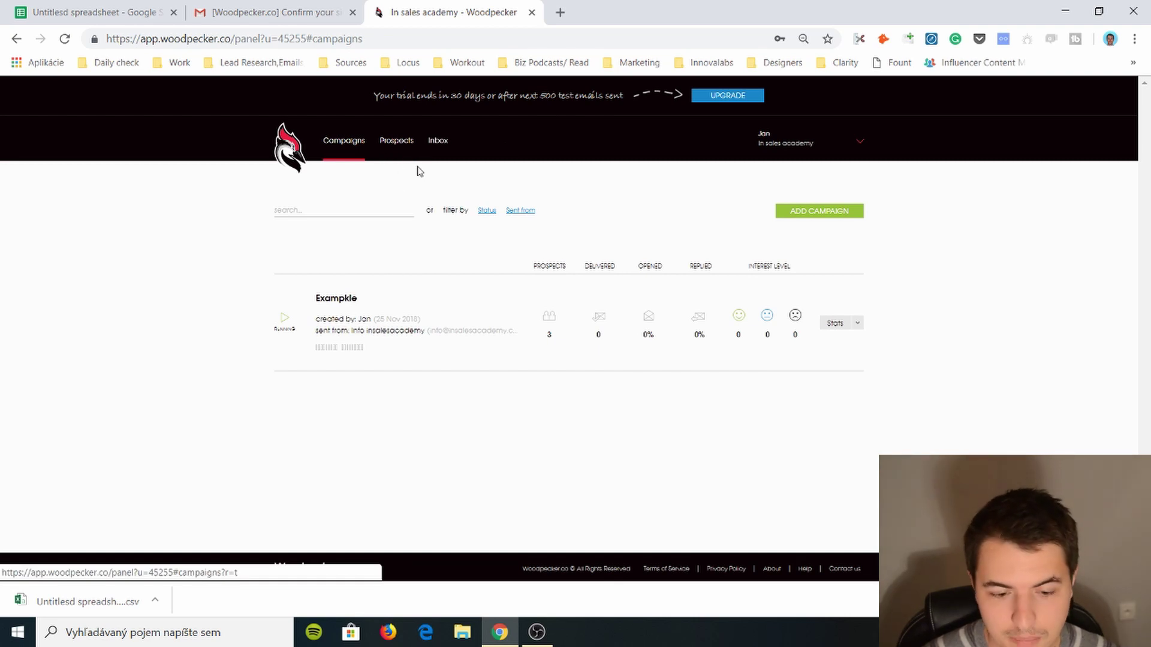
left_click(403, 144)
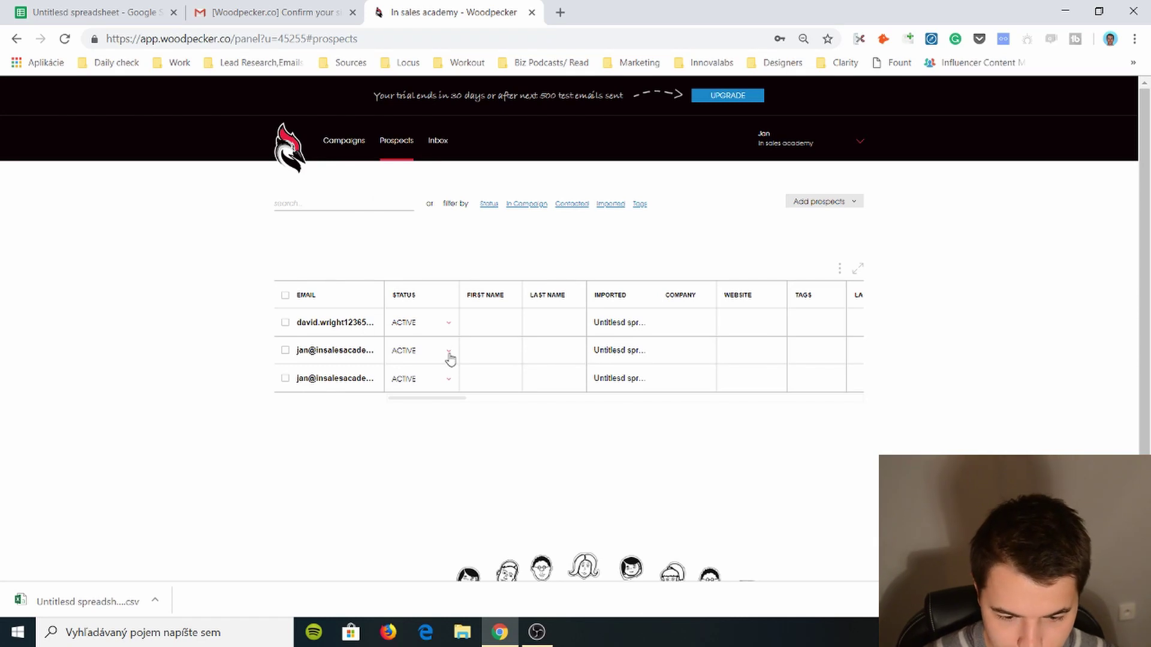
scroll(452, 359, "down", 1)
scroll(450, 357, "up", 1)
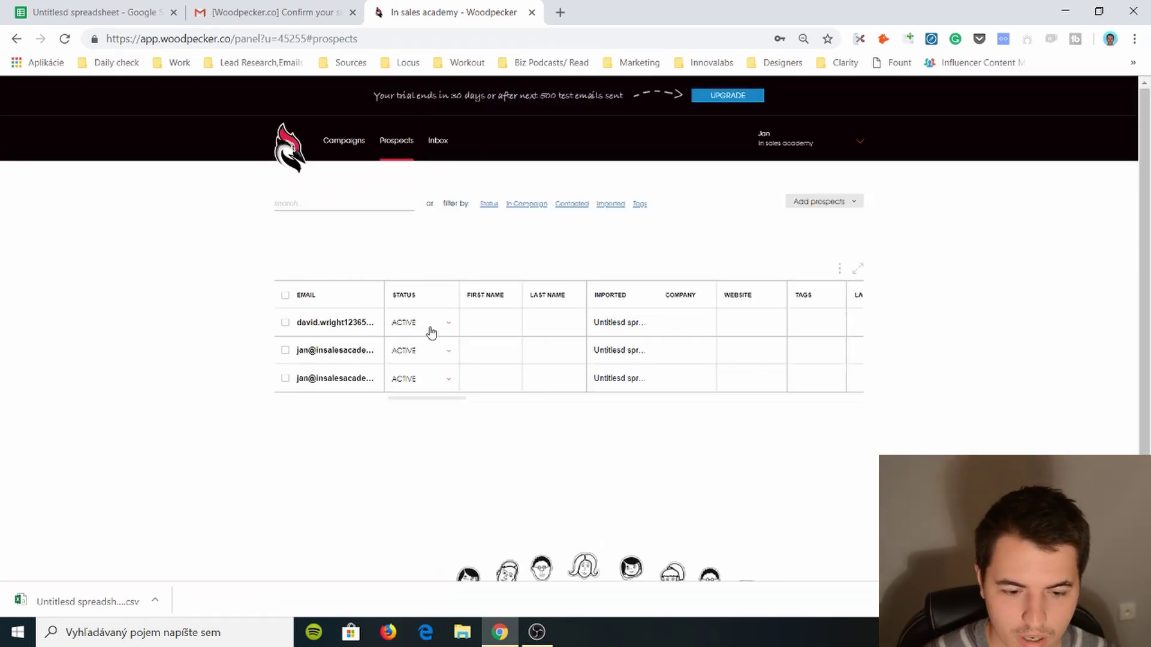
left_click(341, 142)
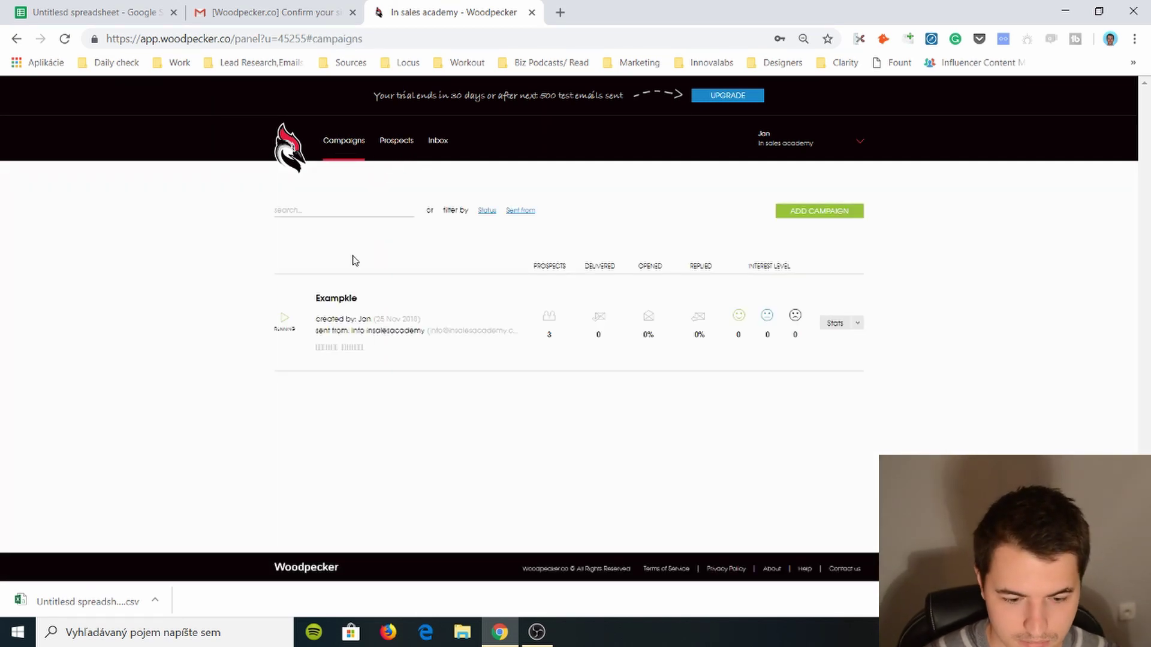
- Change the first prospect's e-mail to a new company-domain address, then return to Campaigns
left_click(396, 144)
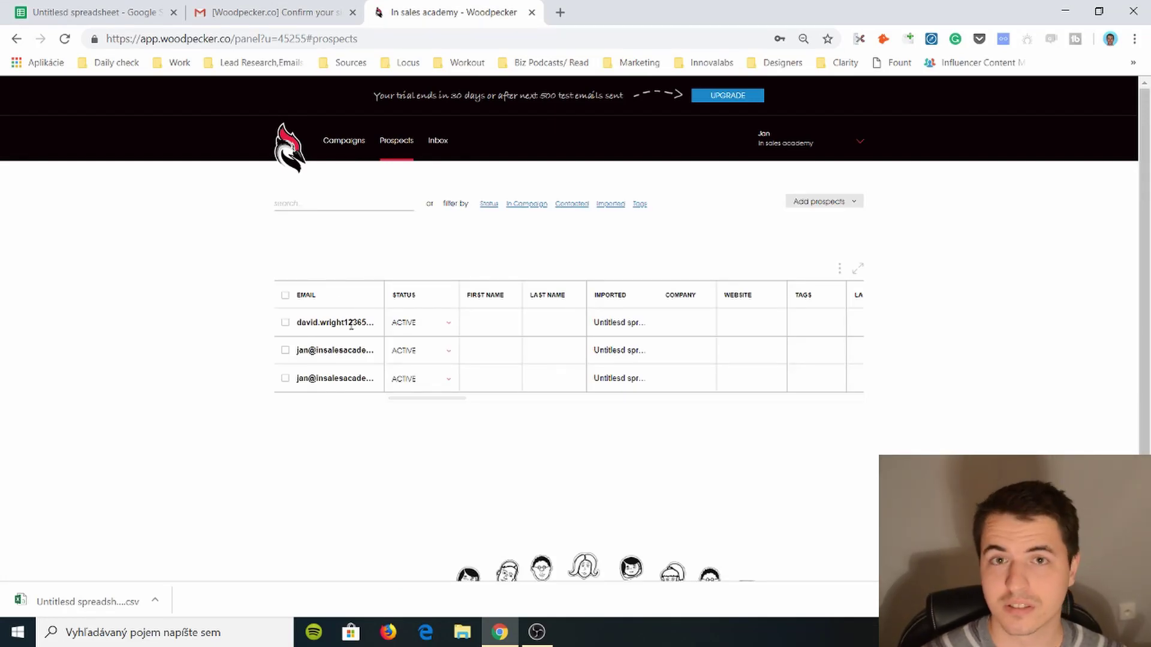
left_click(343, 143)
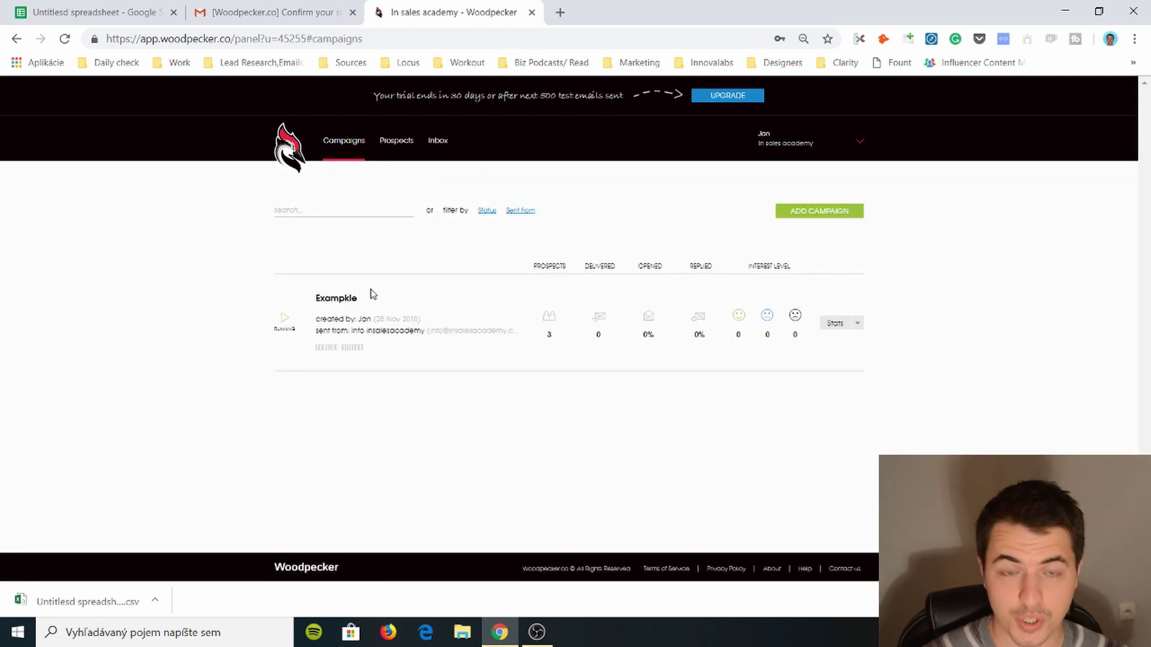
left_click(398, 144)
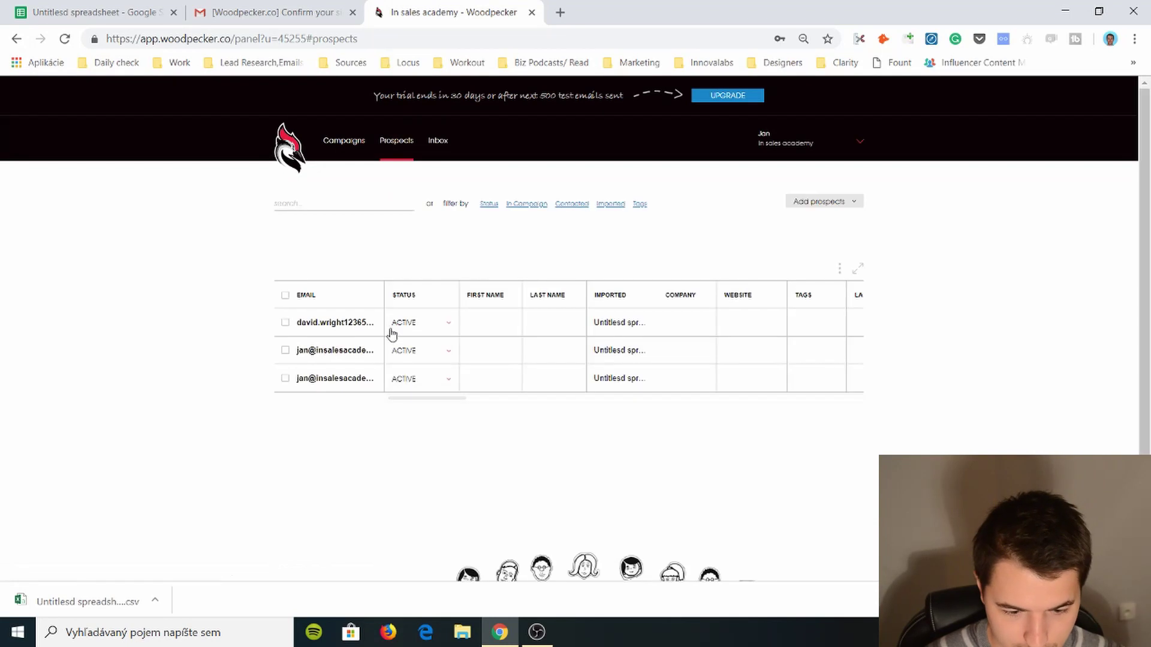
left_click(400, 324)
left_click(359, 322)
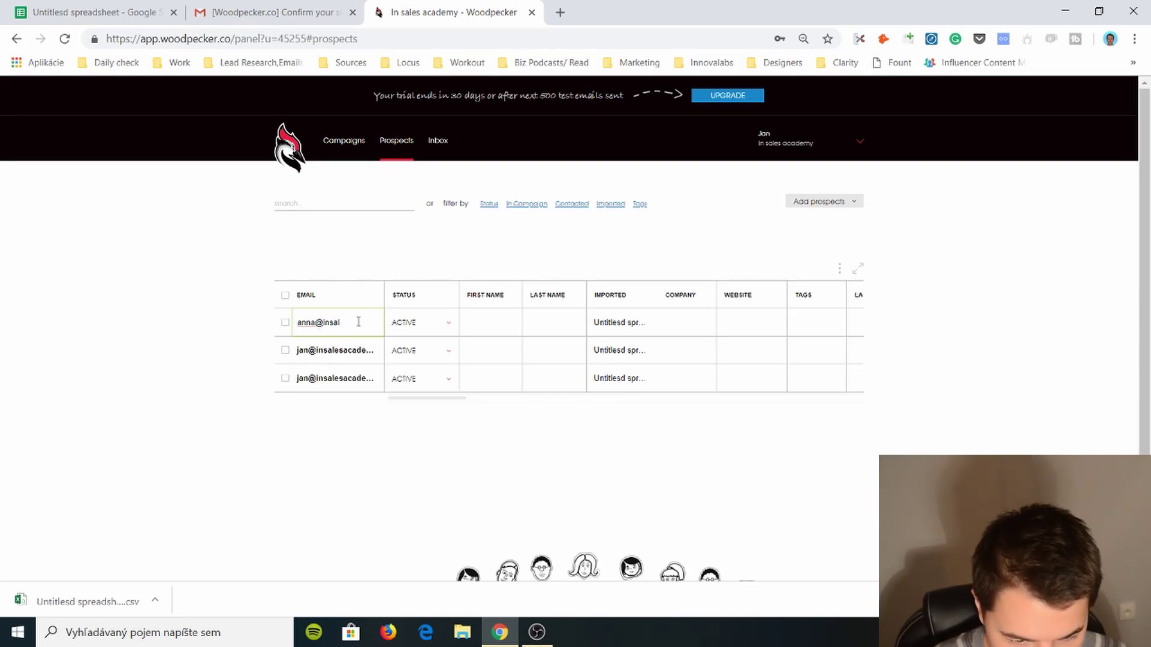
key("Tab")
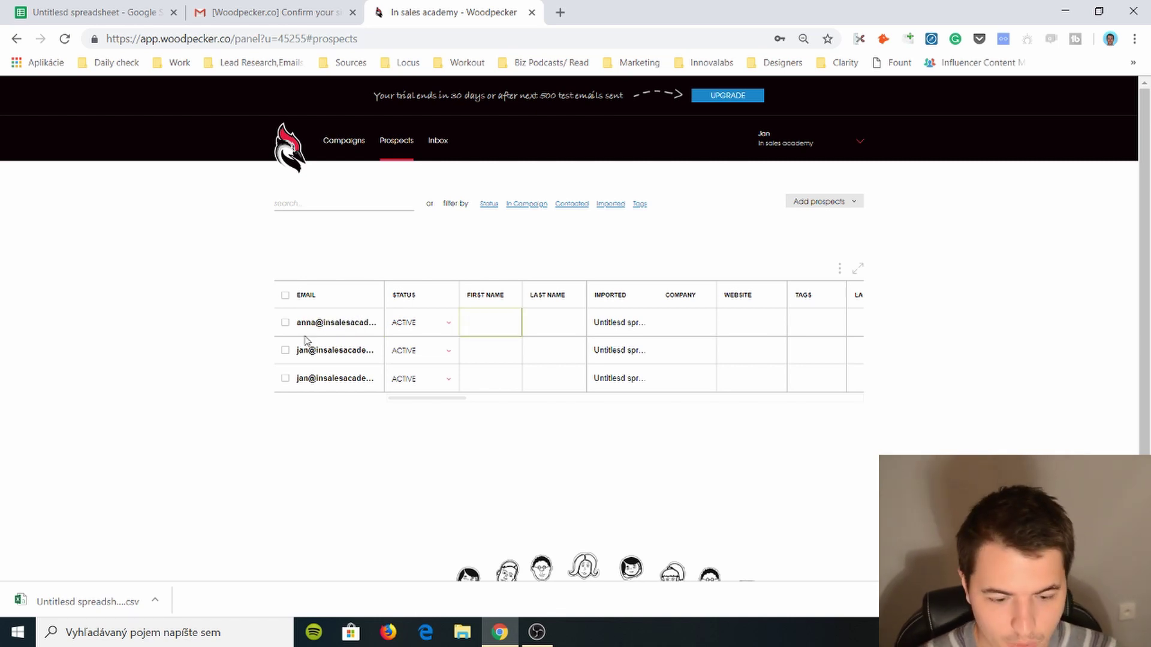
left_click(355, 142)
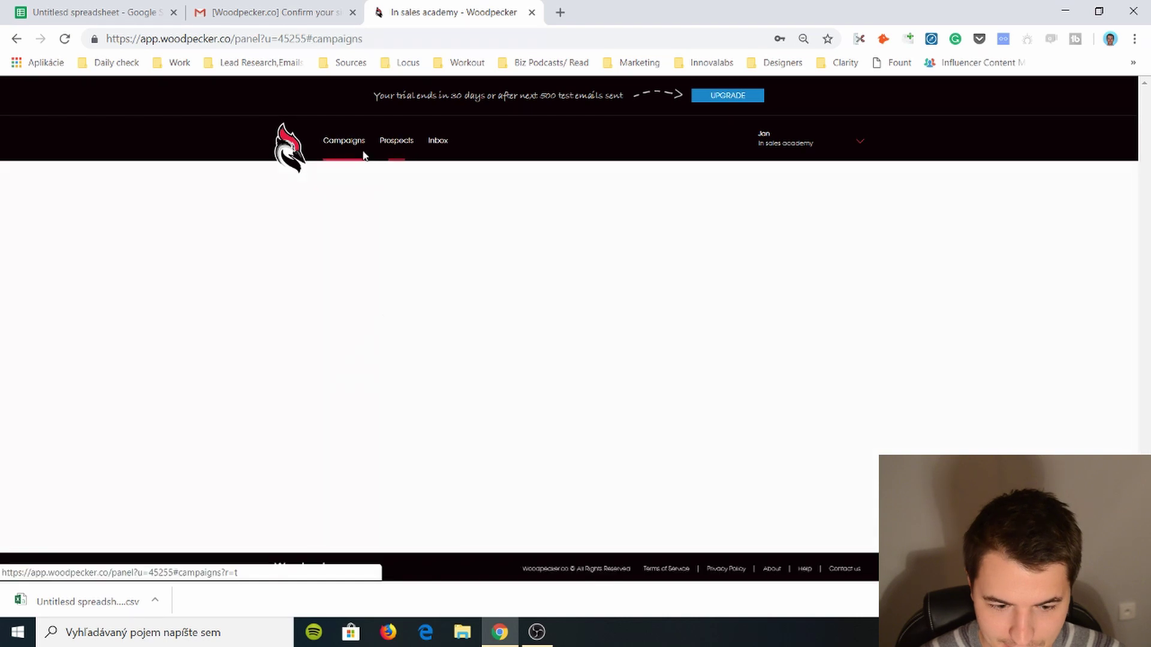
- Open the Exampkle campaign's prospects list
left_click(353, 300)
scroll(463, 346, "down", 7)
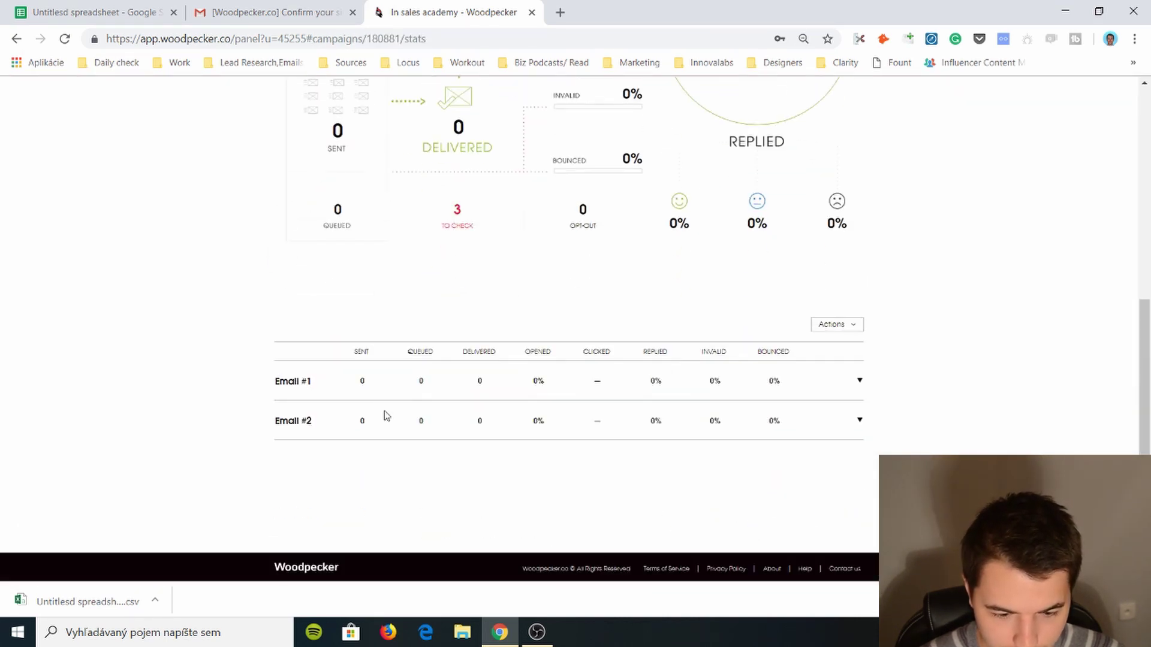
scroll(383, 416, "up", 5)
left_click(359, 290)
scroll(463, 345, "down", 3)
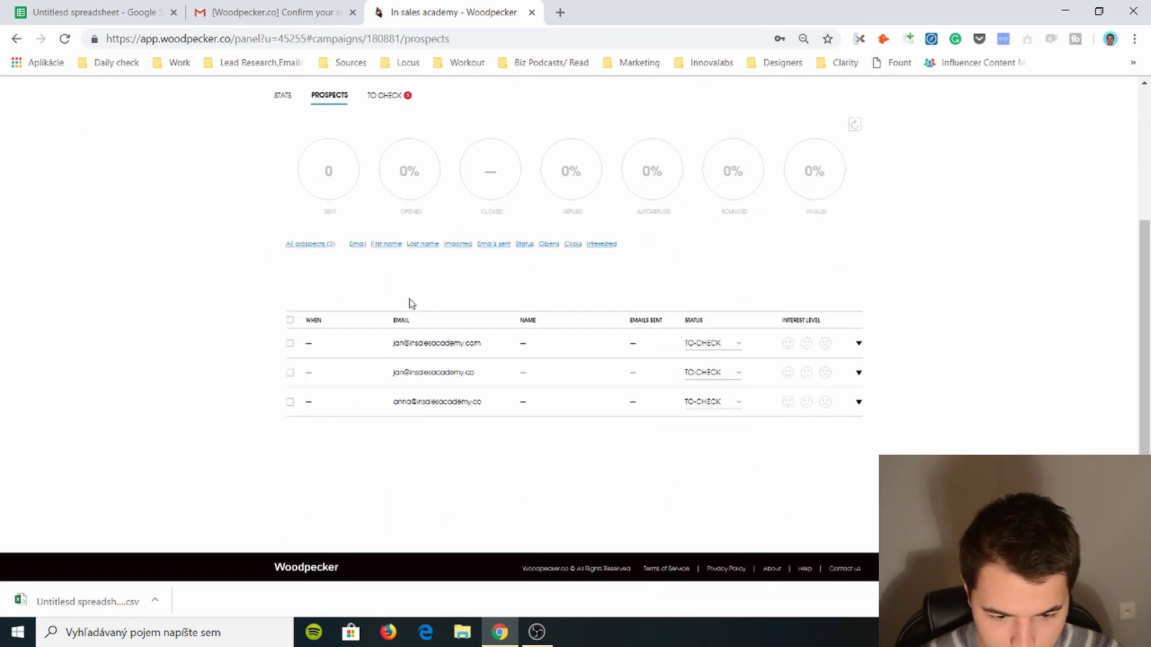
- Set the third prospect's status to BOUNCED
left_click(711, 403)
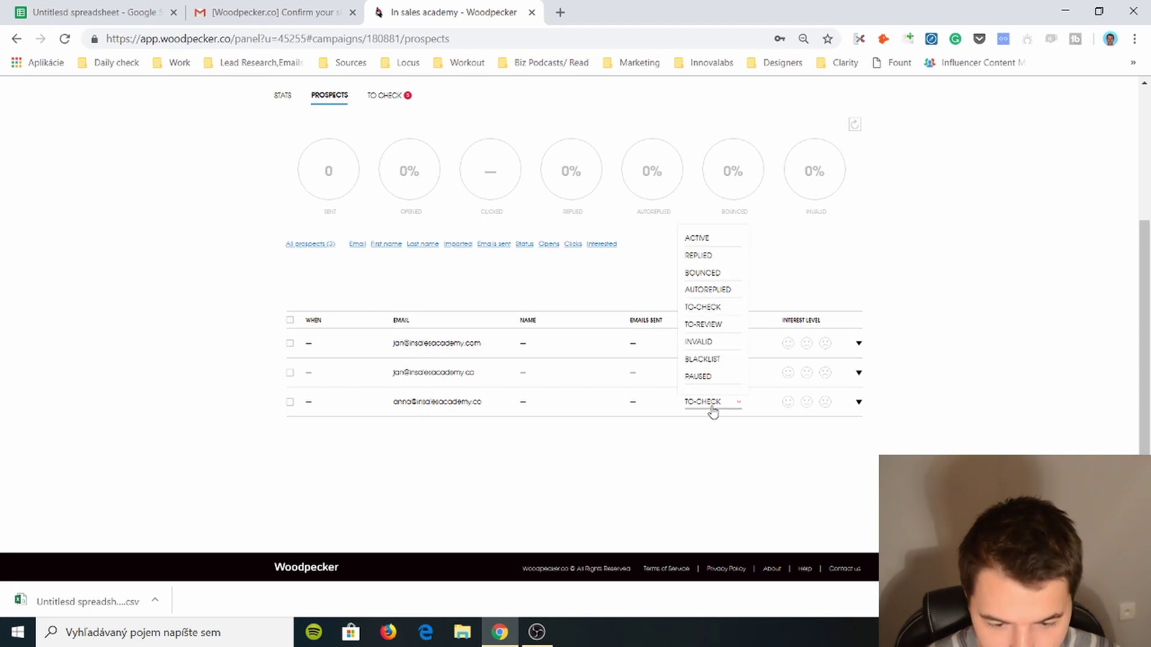
left_click(712, 402)
left_click(712, 403)
left_click(712, 403)
left_click(712, 402)
left_click(703, 273)
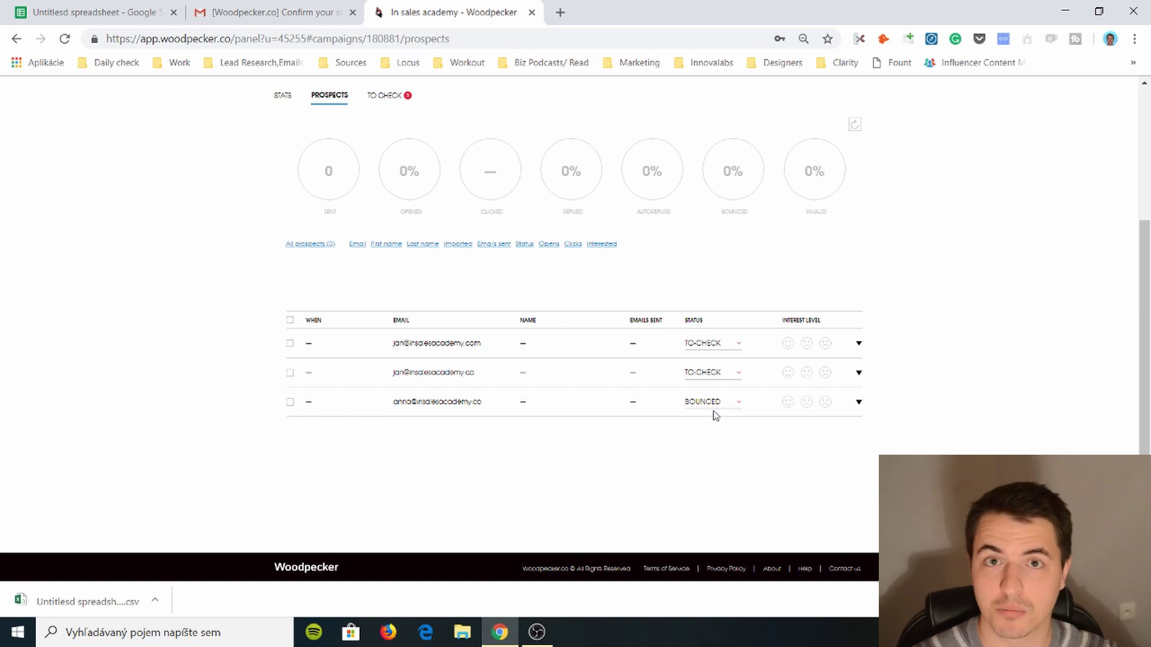
left_click(715, 413)
left_click(724, 253)
scroll(605, 405, "up", 3)
- Browse the full prospect list showing the BOUNCED prospect, then open the empty Inbox
left_click(344, 143)
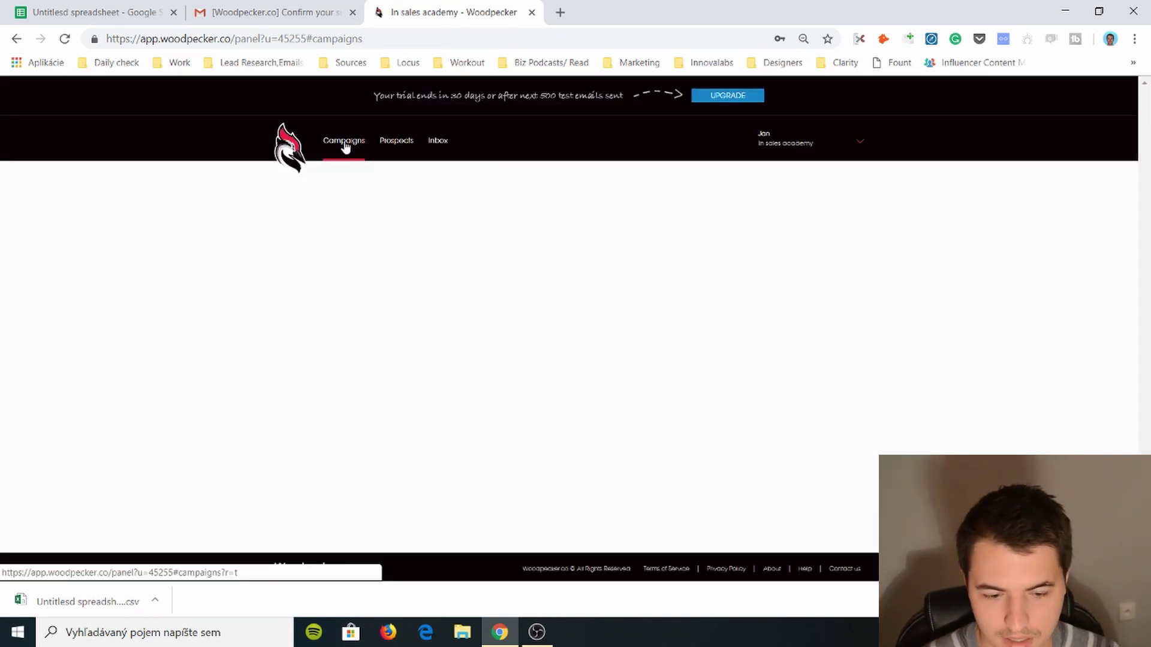
left_click(394, 143)
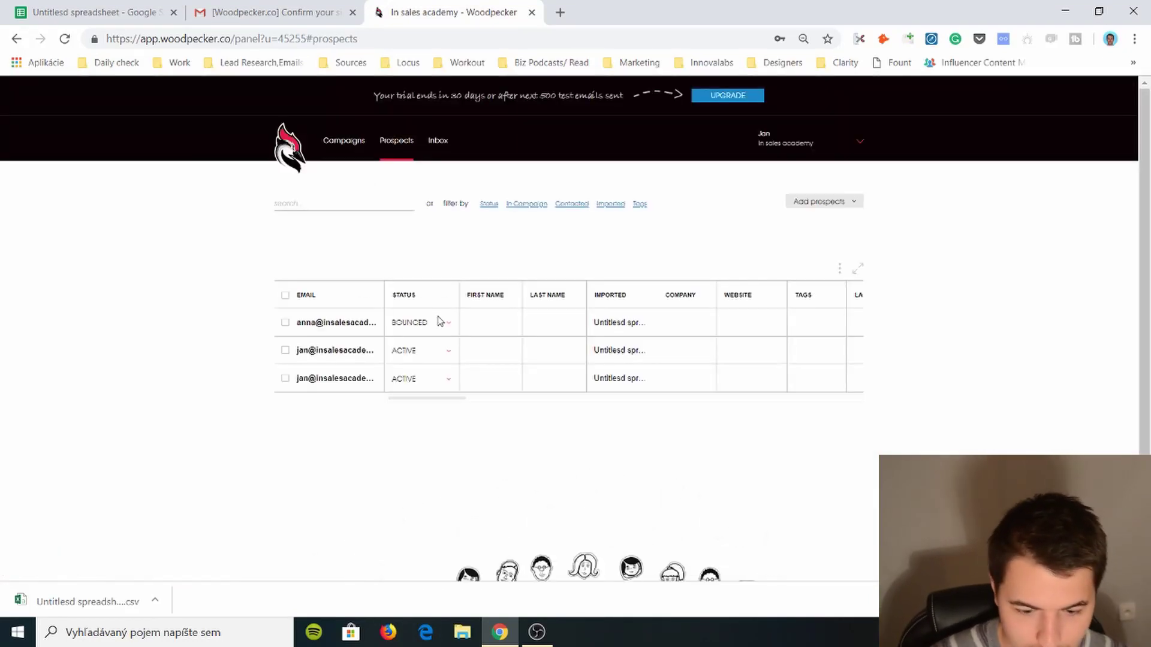
scroll(498, 357, "down", 3)
scroll(550, 344, "up", 3)
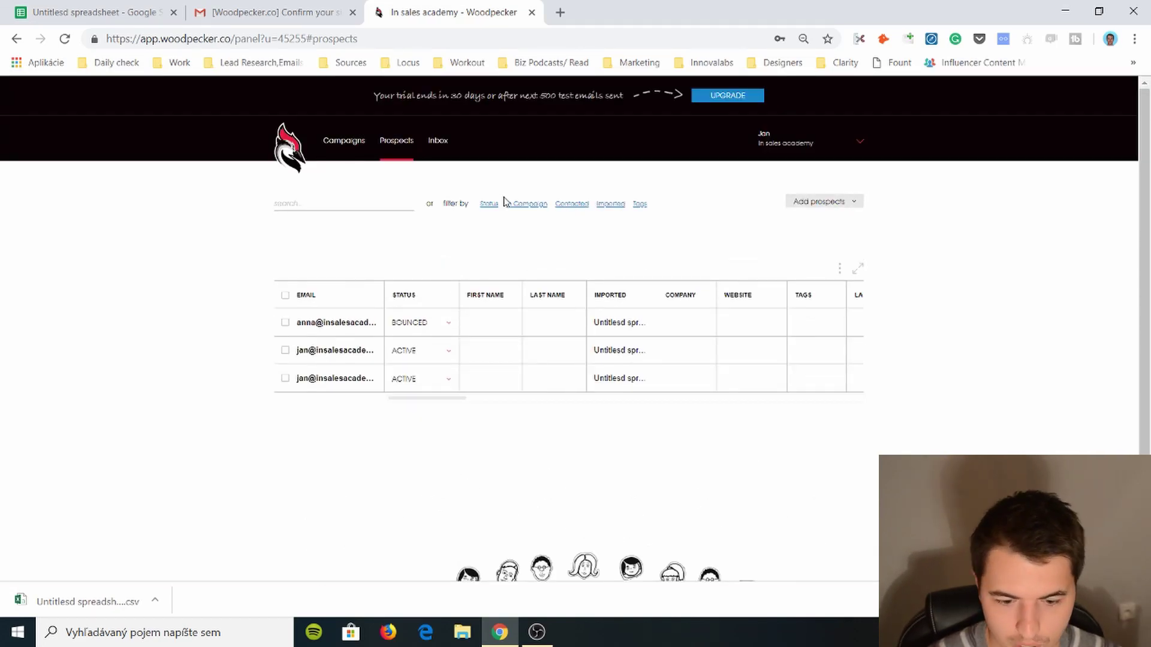
left_click(441, 147)
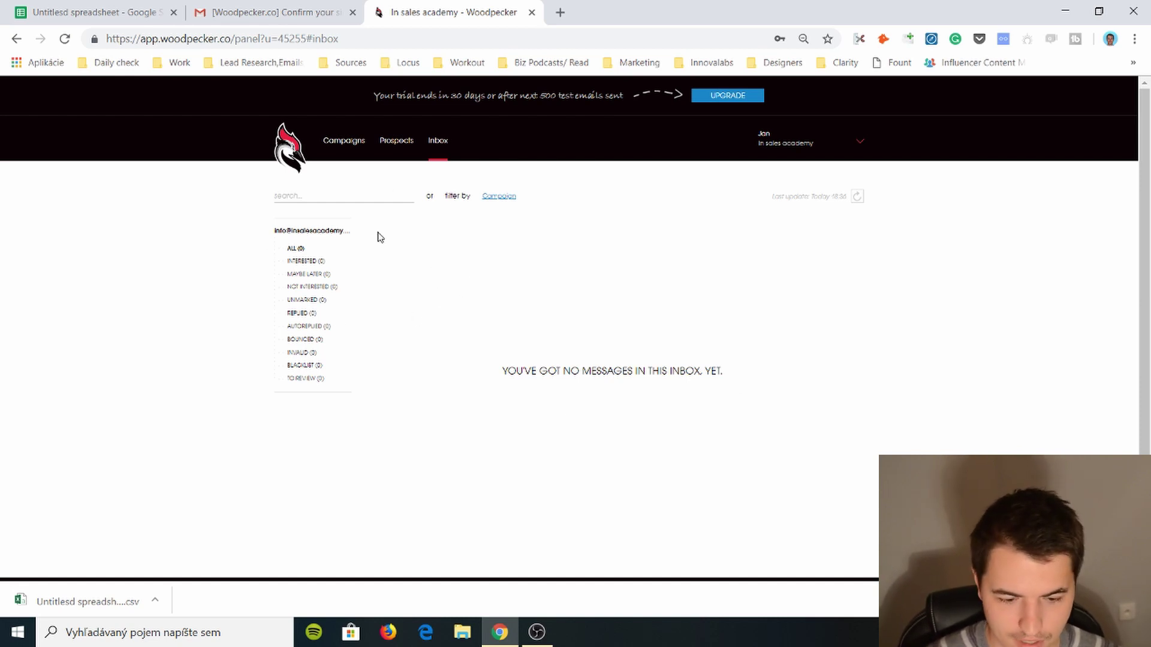
- Check the Interested, Not Interested, Maybe Later and All inbox filters, then open the account menu
left_click(305, 261)
left_click(312, 288)
left_click(308, 274)
left_click(306, 262)
left_click(295, 248)
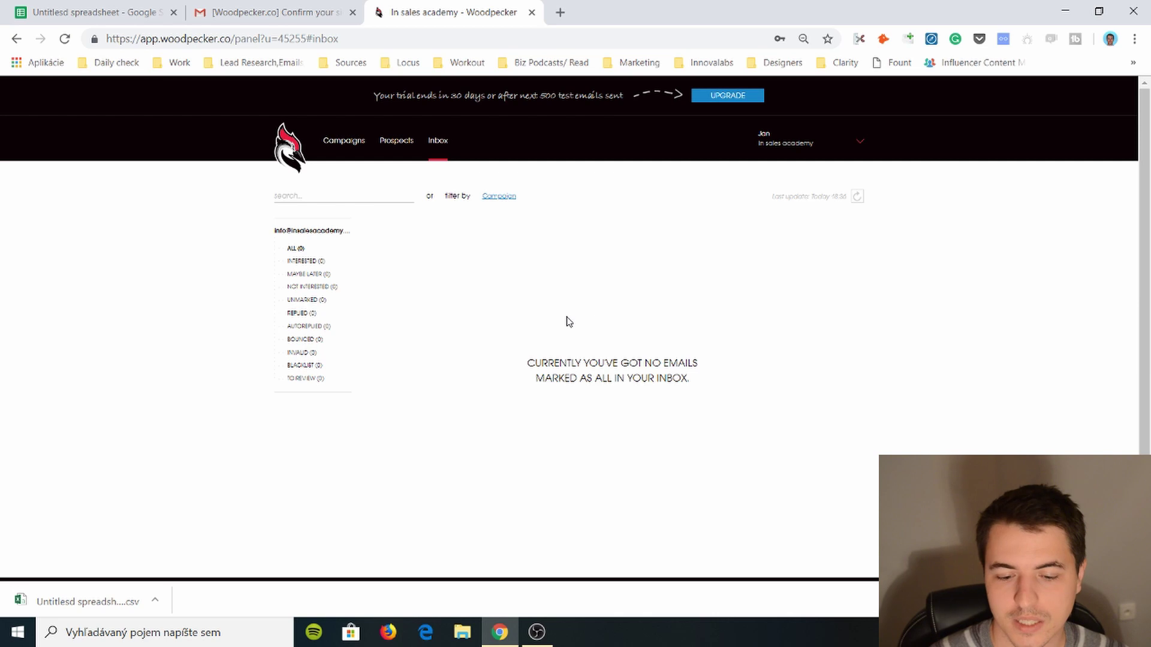
left_click(847, 147)
- Open the connected email account's settings via Settings and Email Accounts
left_click(814, 175)
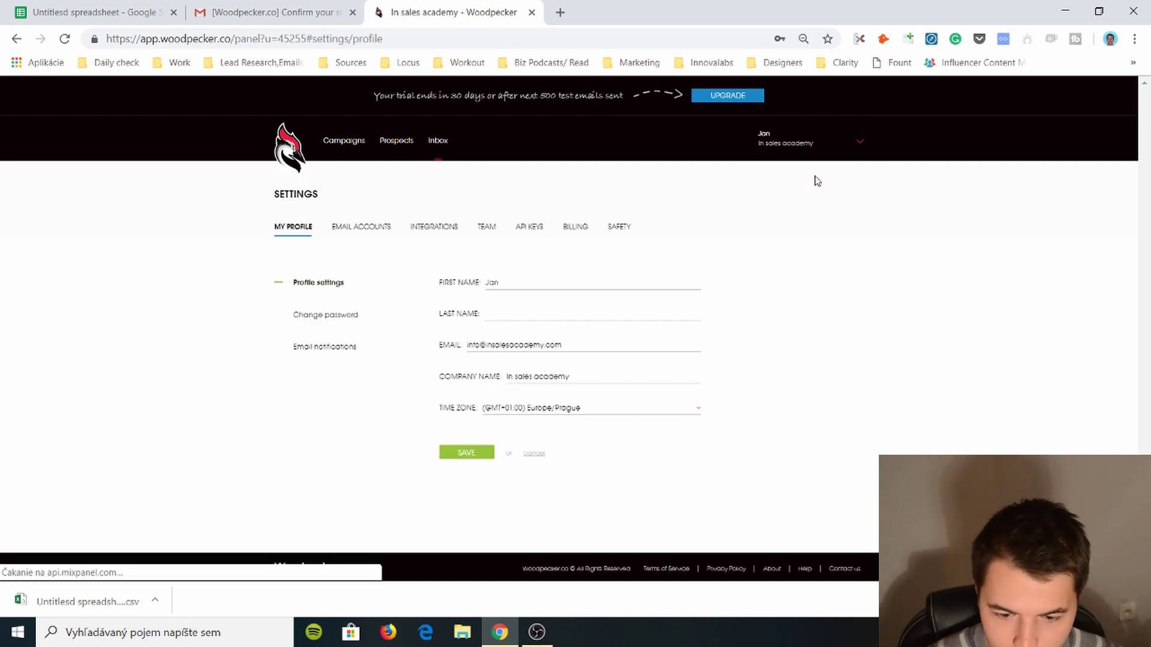
left_click(362, 228)
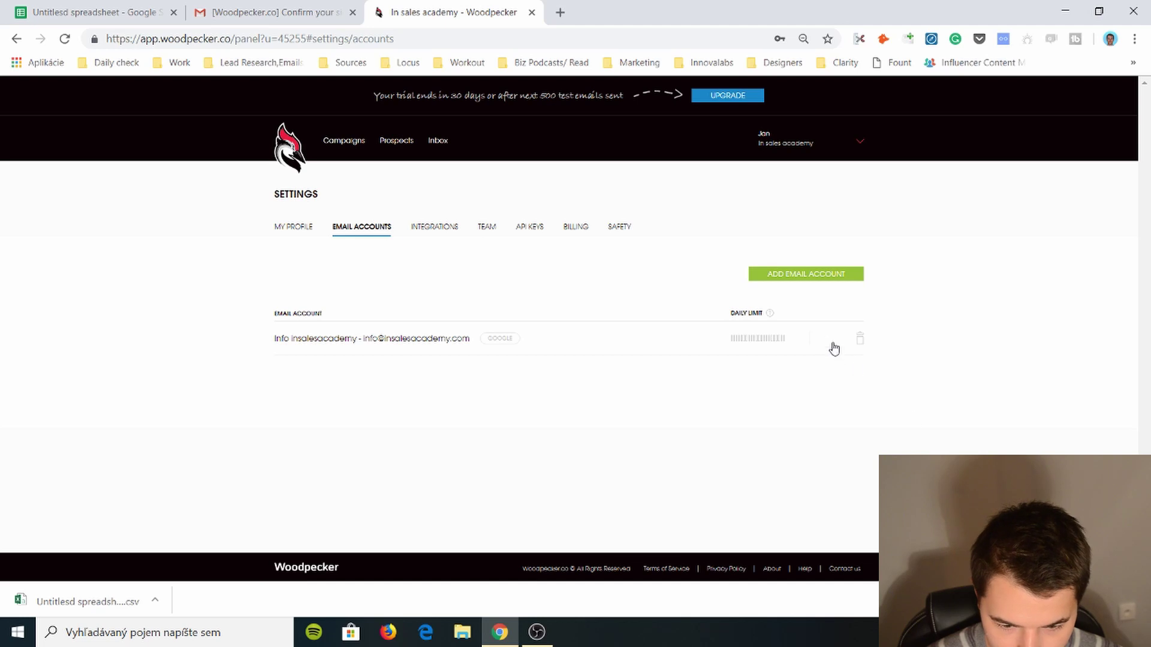
left_click(828, 339)
- Review the sending limits of 800 emails daily, 60–120 seconds apart, and blocked correspondence
scroll(440, 412, "down", 1)
scroll(440, 411, "down", 1)
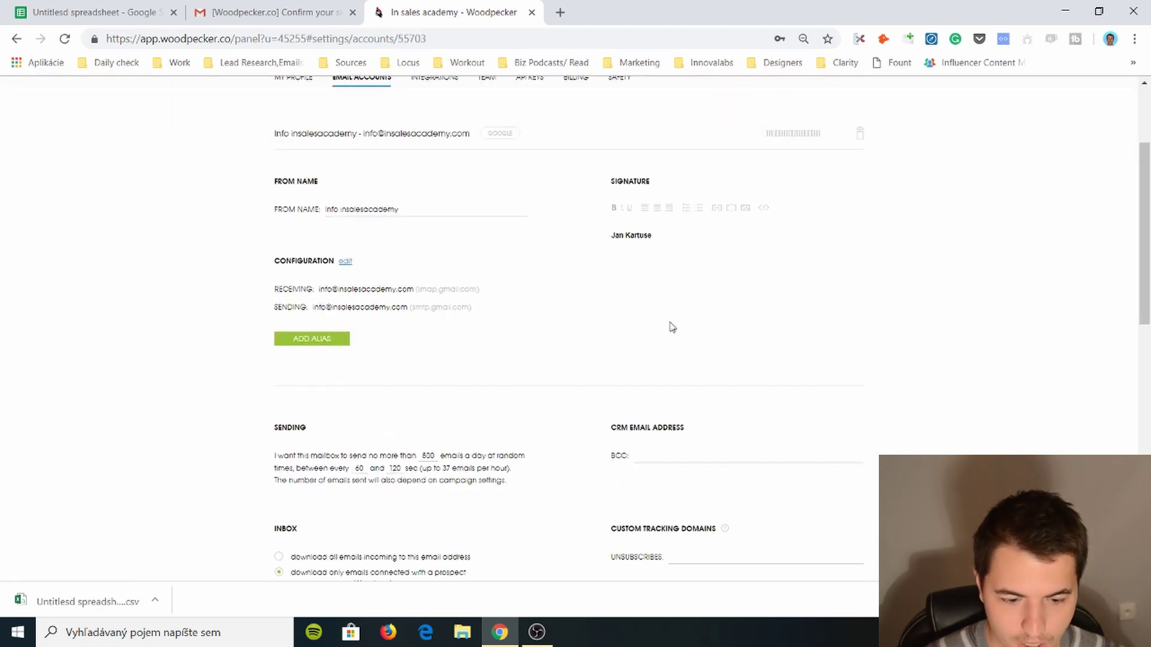
scroll(317, 277, "down", 2)
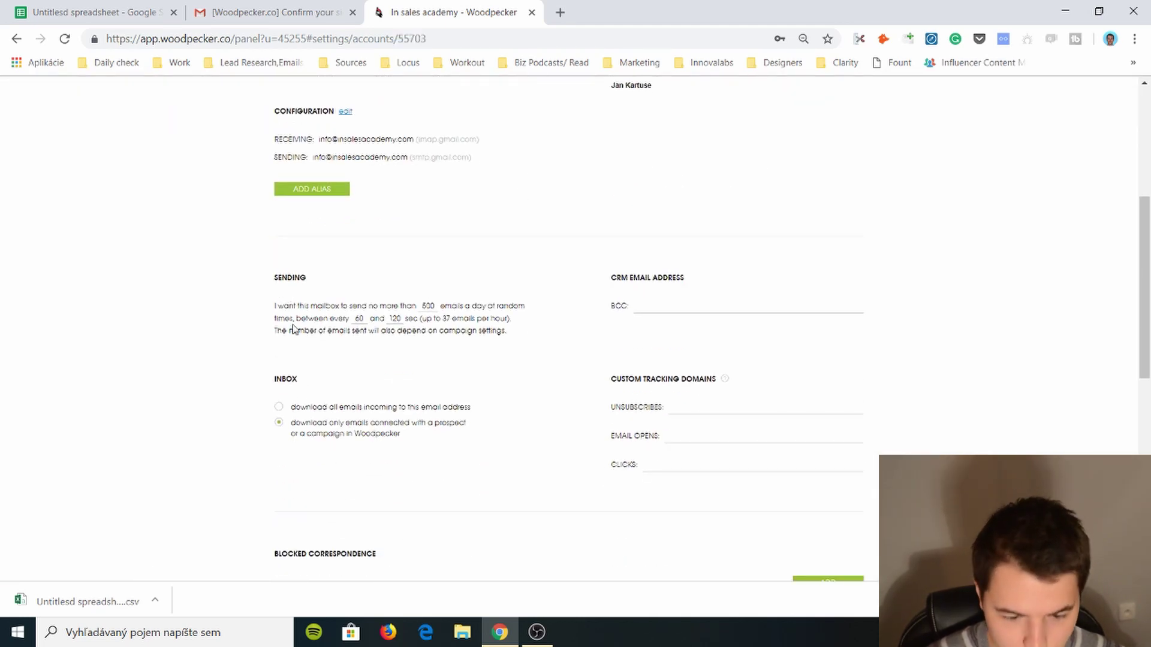
triple_click(297, 311)
left_click(420, 340)
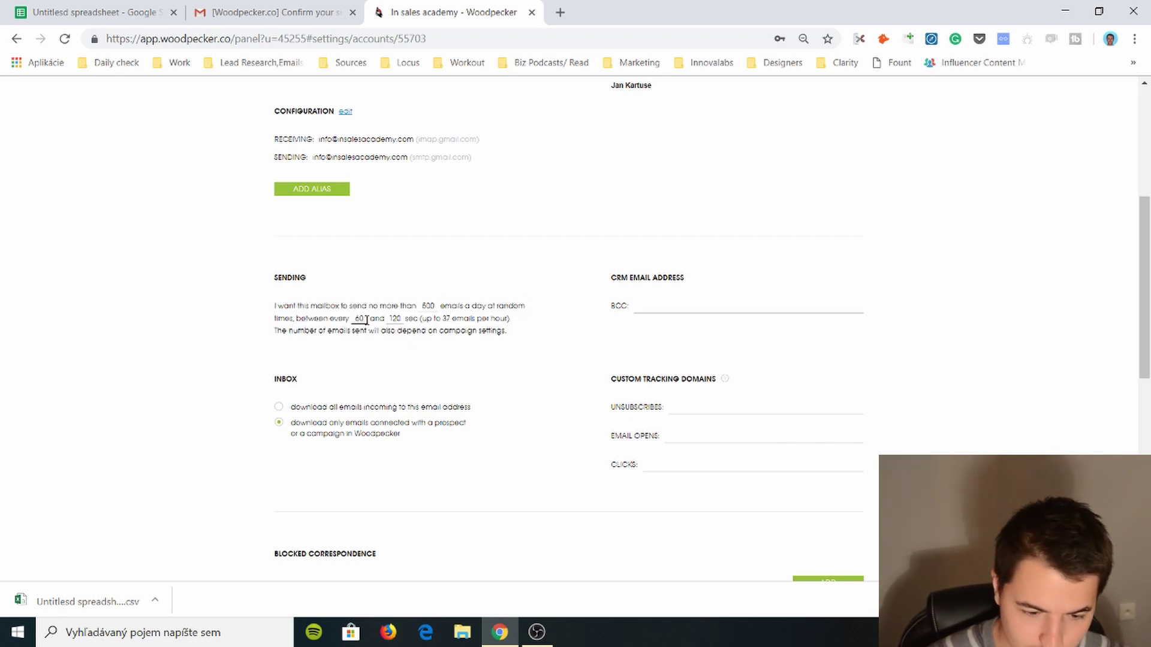
scroll(366, 320, "down", 1)
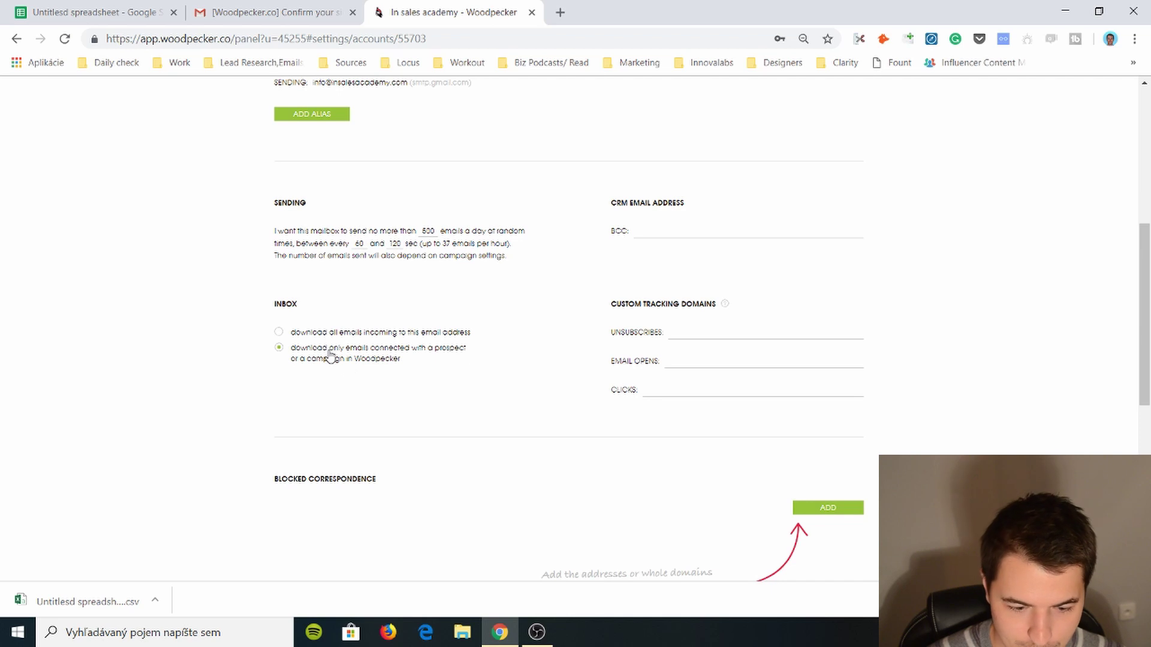
scroll(328, 360, "down", 2)
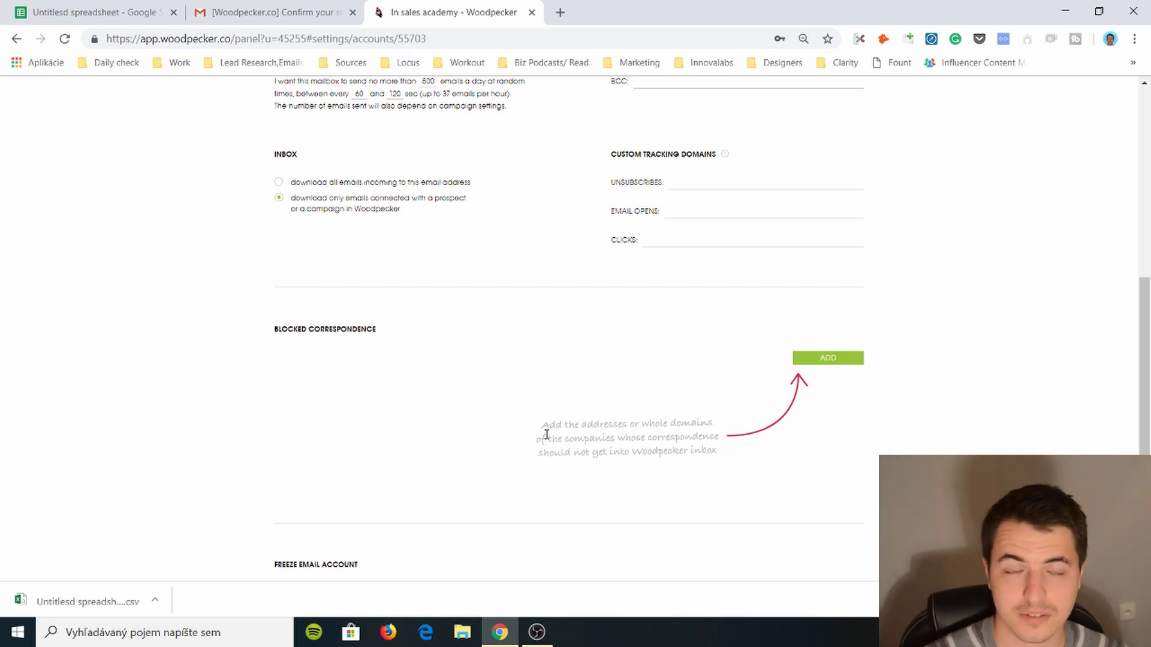
- Look over the Freeze Email Account option, then go back through the account menu
scroll(278, 576, "down", 5)
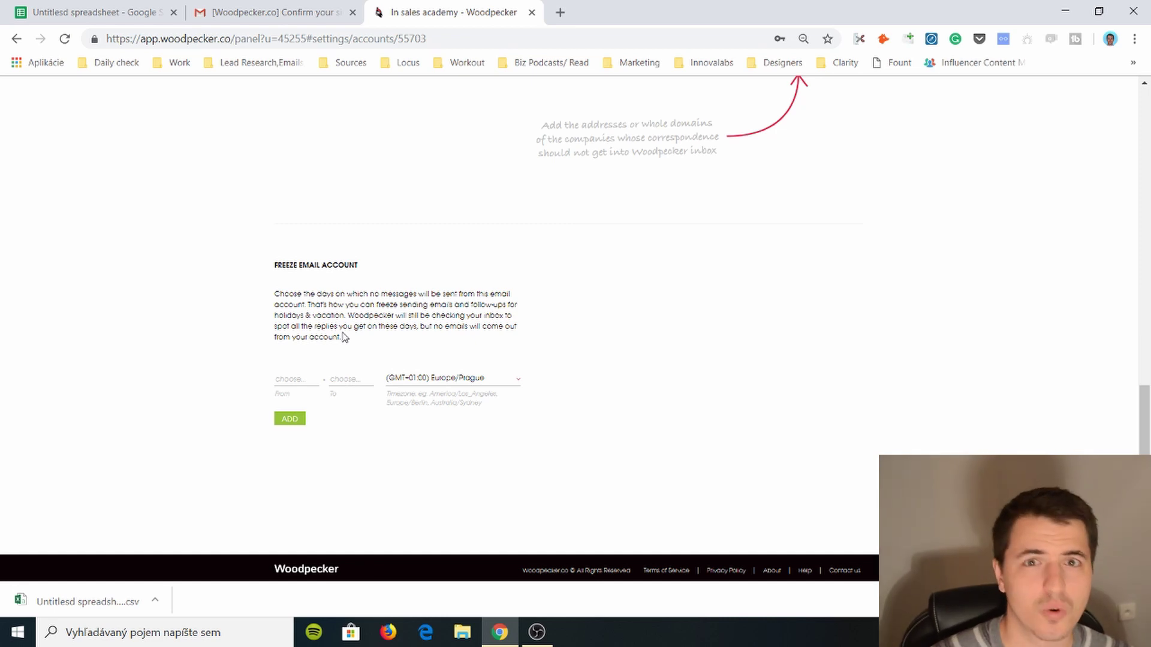
scroll(345, 323, "up", 15)
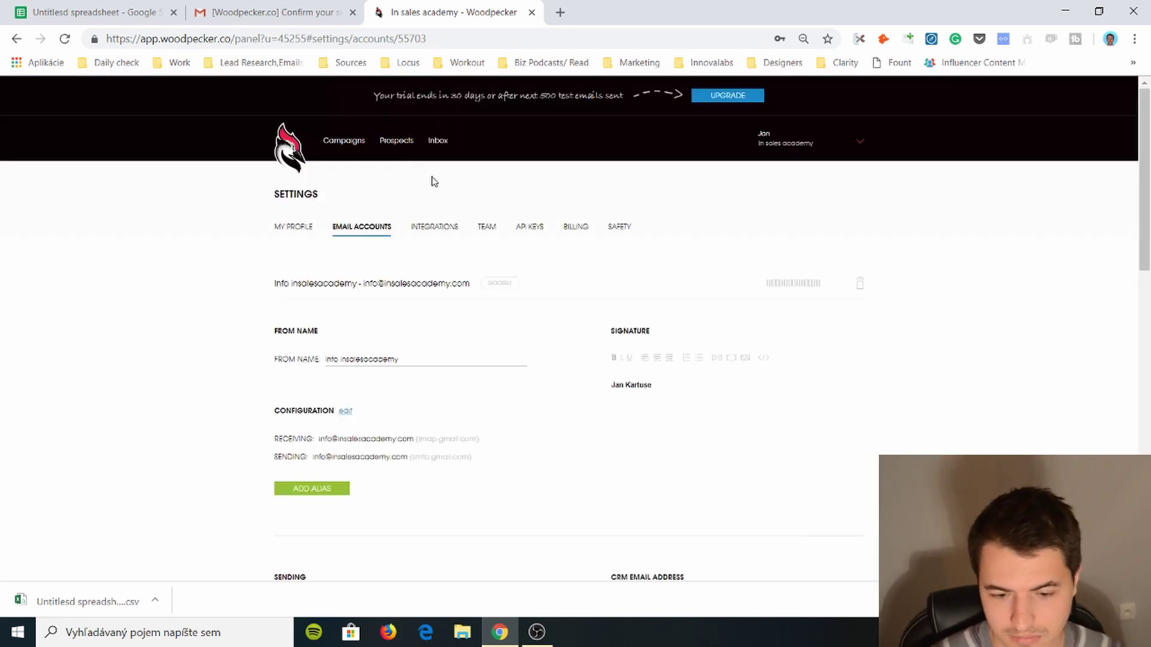
left_click(833, 134)
- Open the pricing page with the blog in a background tab, and highlight the Team PRO price
left_click(810, 212)
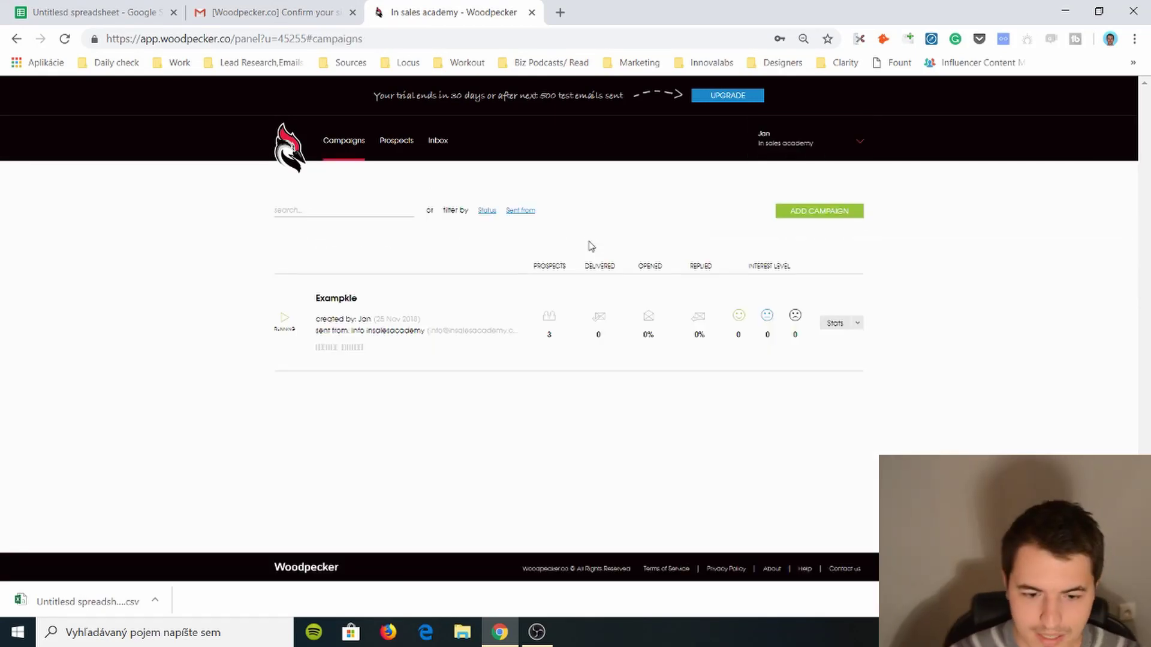
middle_click(987, 147)
scroll(434, 288, "down", 2)
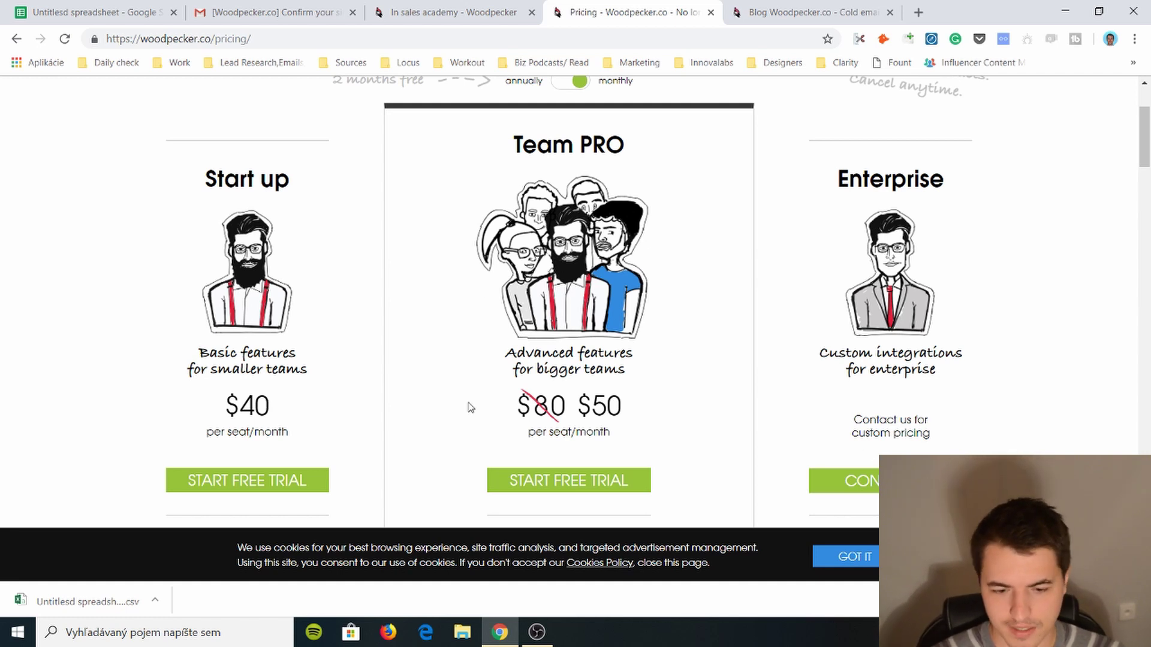
left_click_drag(559, 416, 591, 408)
left_click(550, 408)
left_click(563, 415)
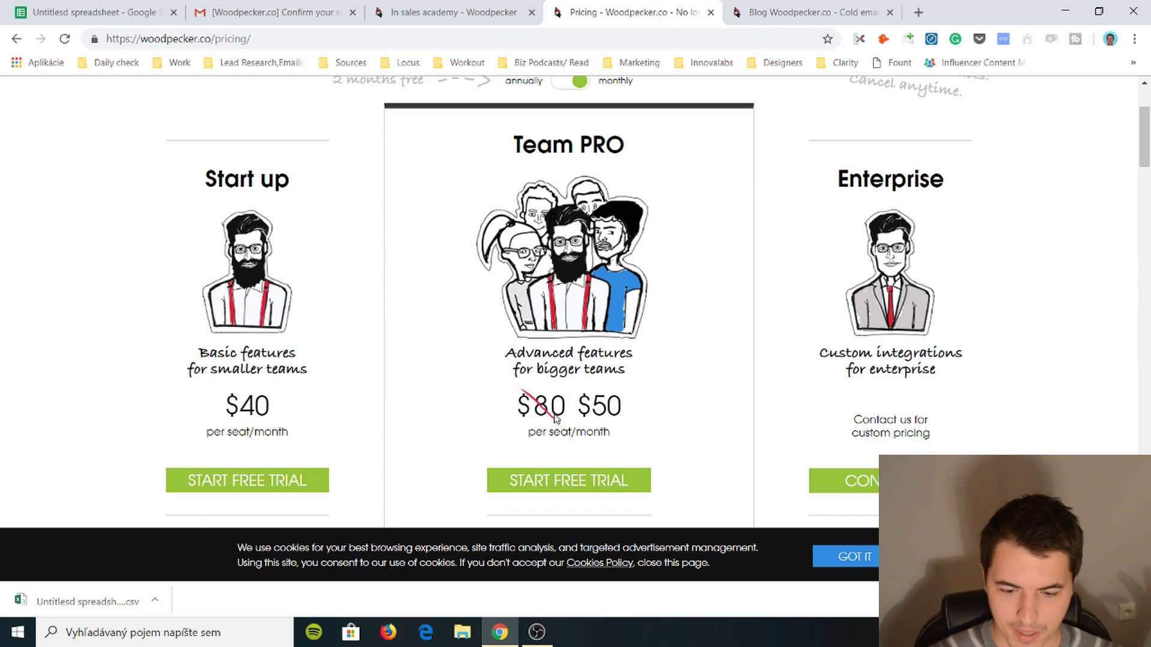
- Browse the Start up, Team PRO and Enterprise plans and FAQ, highlighting the Agency plan description
scroll(871, 379, "down", 5)
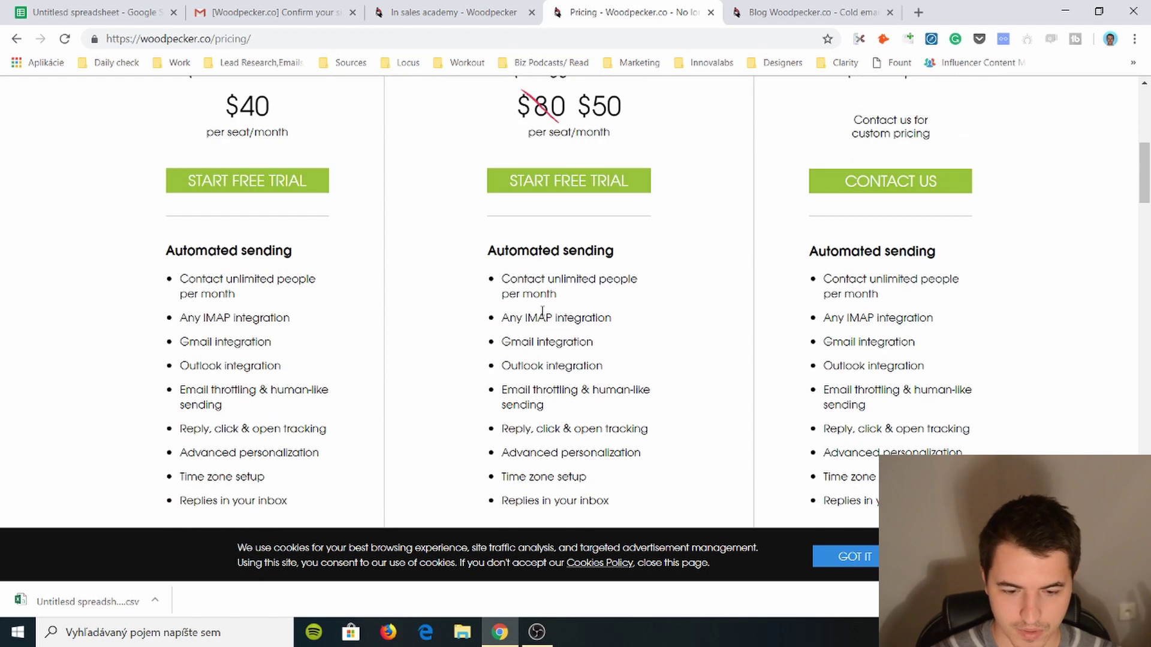
scroll(543, 310, "down", 4)
scroll(543, 310, "down", 10)
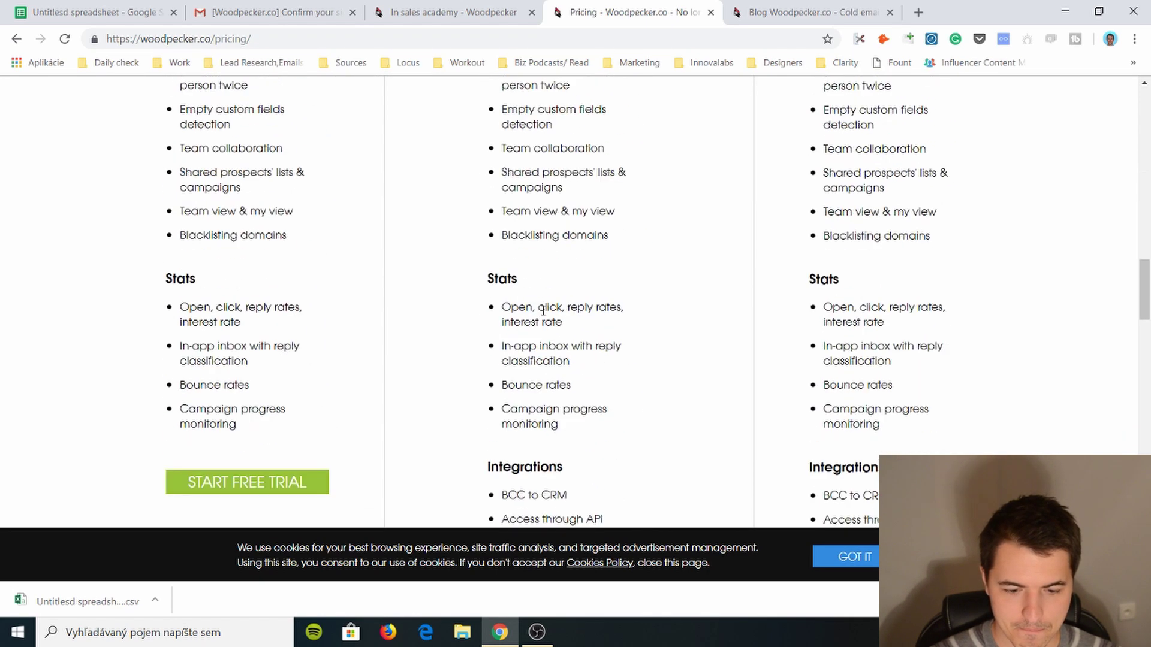
scroll(360, 322, "up", 20)
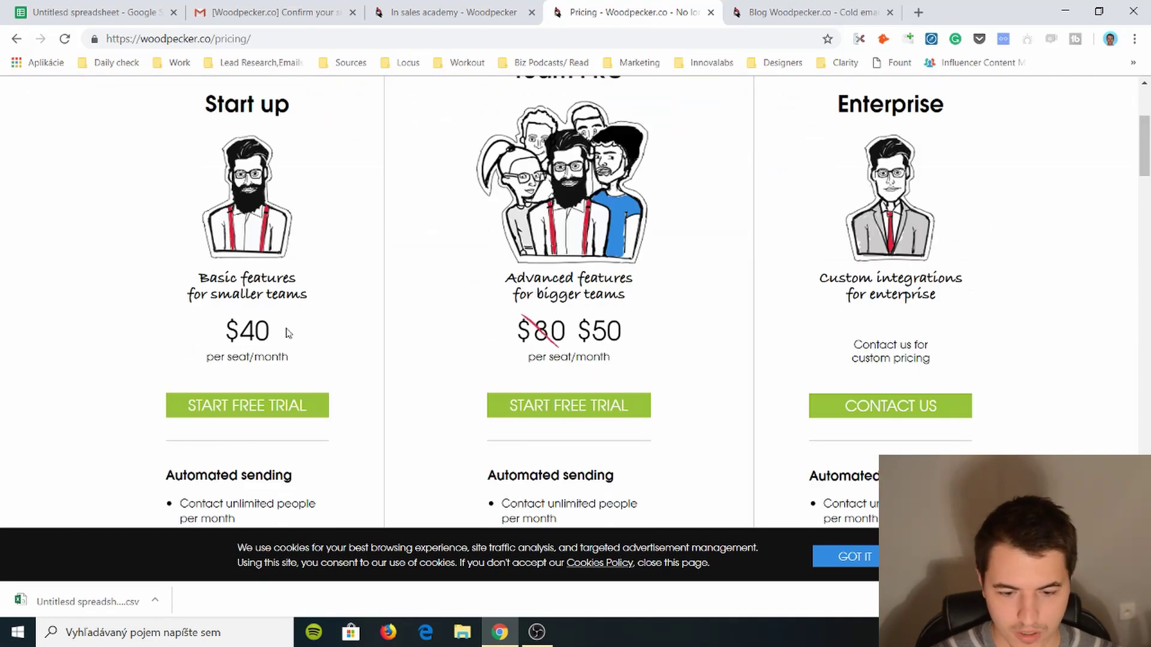
scroll(572, 351, "down", 5)
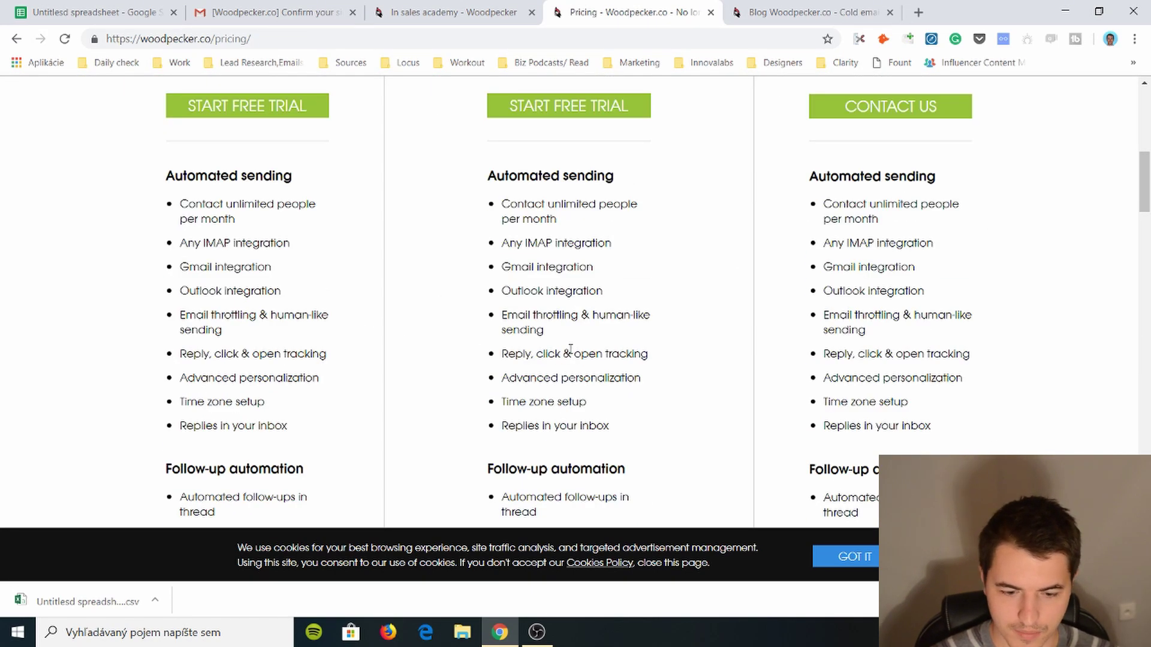
scroll(570, 349, "down", 18)
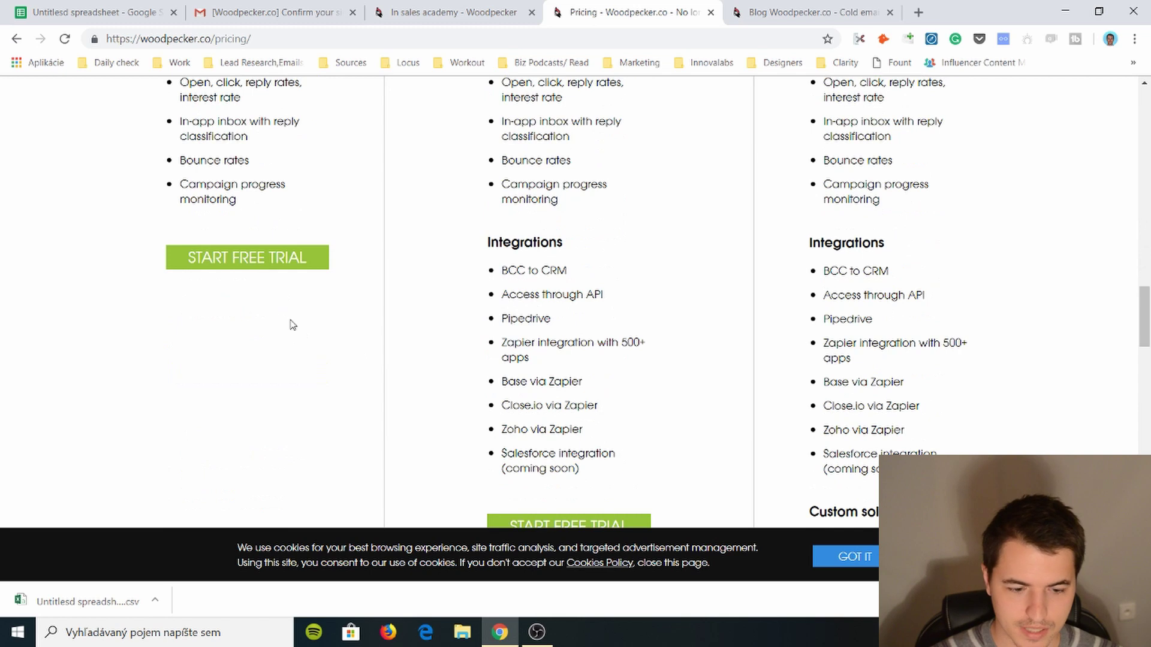
scroll(292, 323, "down", 10)
scroll(290, 319, "up", 4)
left_click_drag(219, 226, 240, 278)
double_click(245, 226)
left_click(240, 279)
triple_click(240, 279)
left_click(223, 230)
scroll(226, 233, "down", 15)
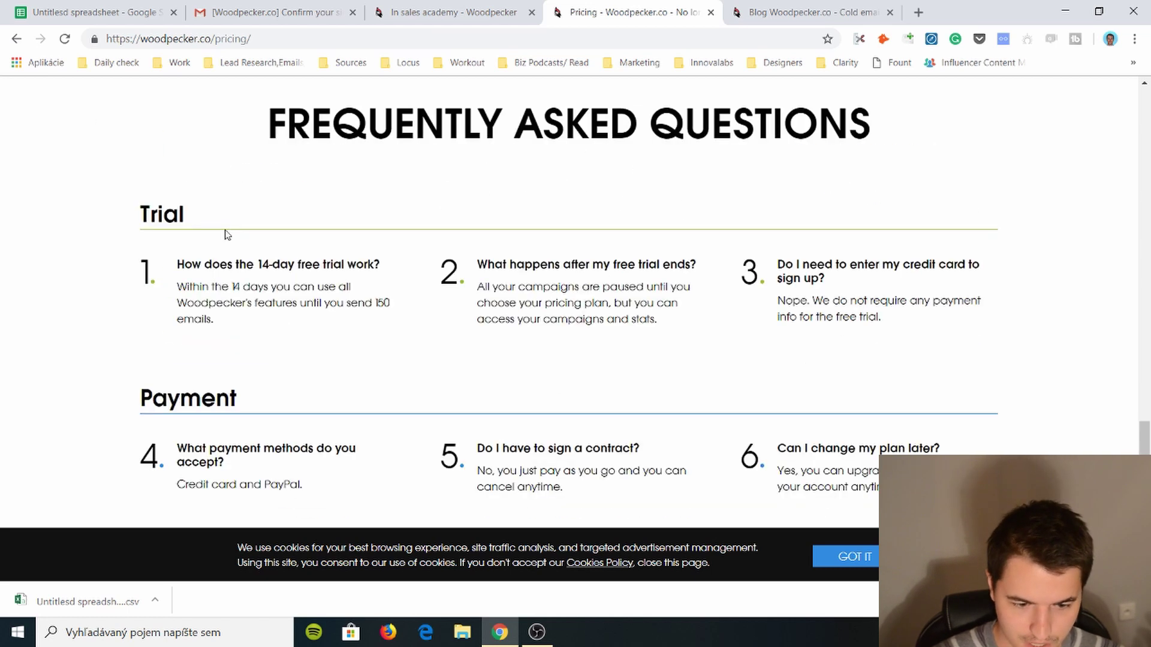
- Skim the Woodpecker blog, then close the blog and pricing tabs
left_click(771, 11)
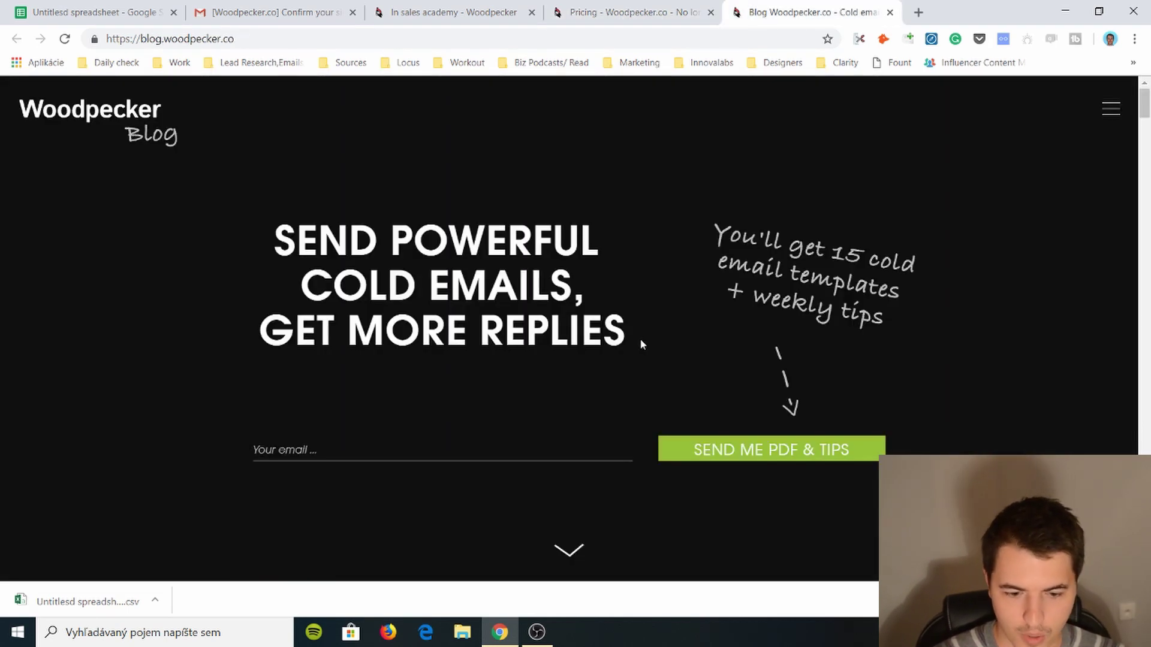
scroll(639, 338, "down", 12)
scroll(638, 350, "up", 4)
scroll(637, 350, "down", 20)
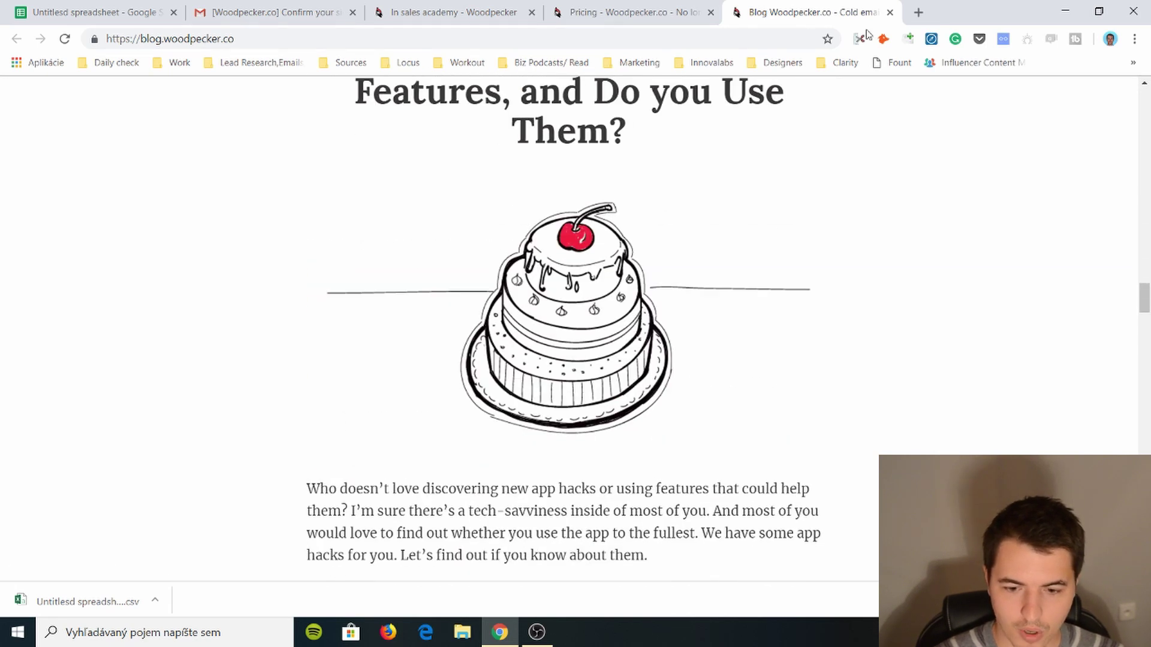
left_click(890, 12)
left_click(711, 12)
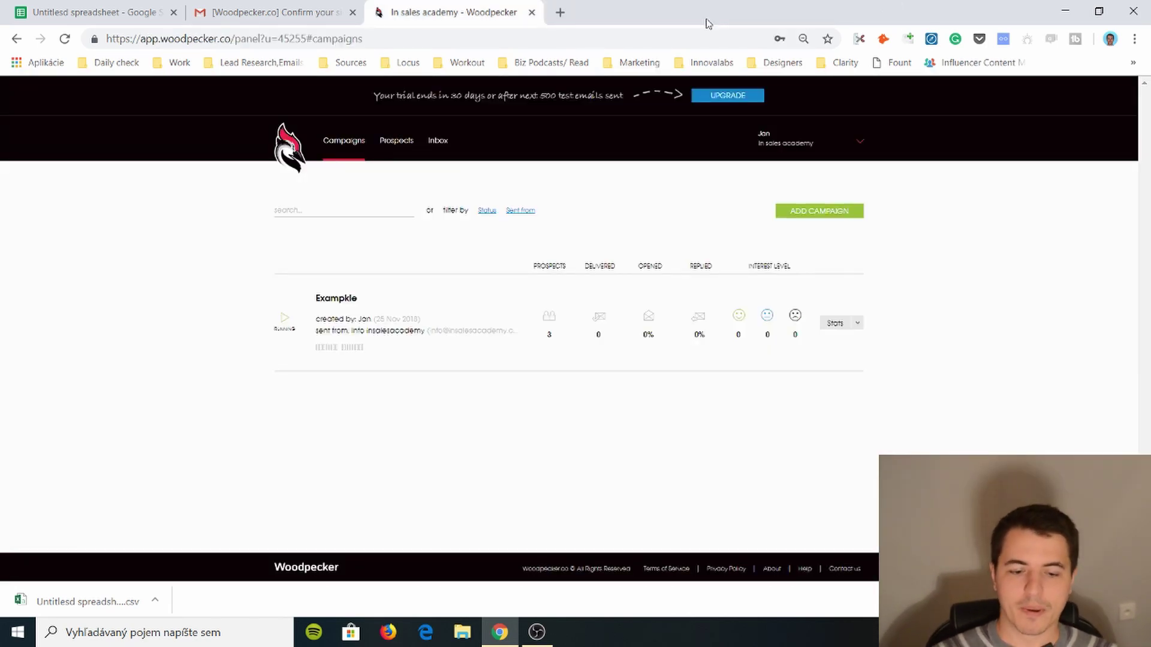